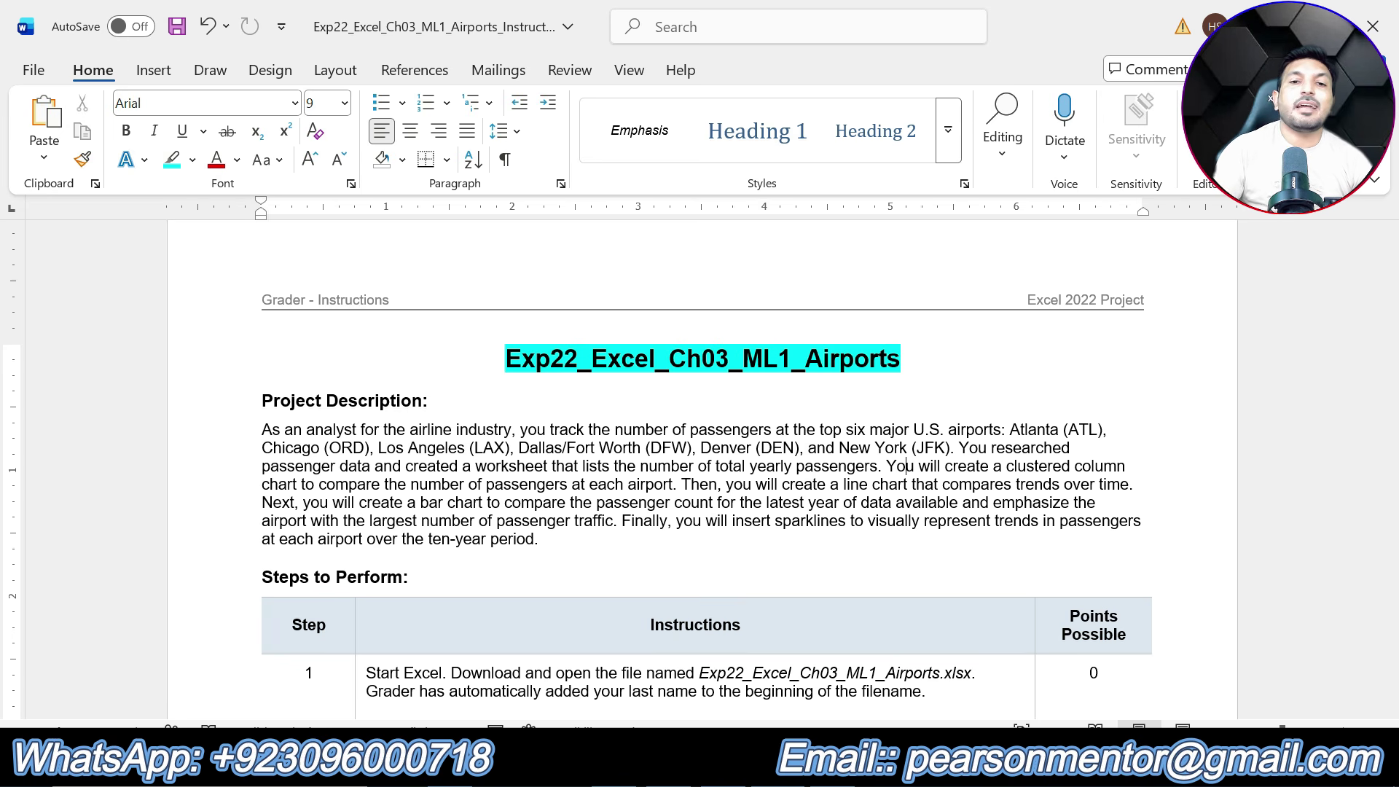
Step: Save the instructions document and highlight the "Project Description:" heading in turquoise
click(926, 378)
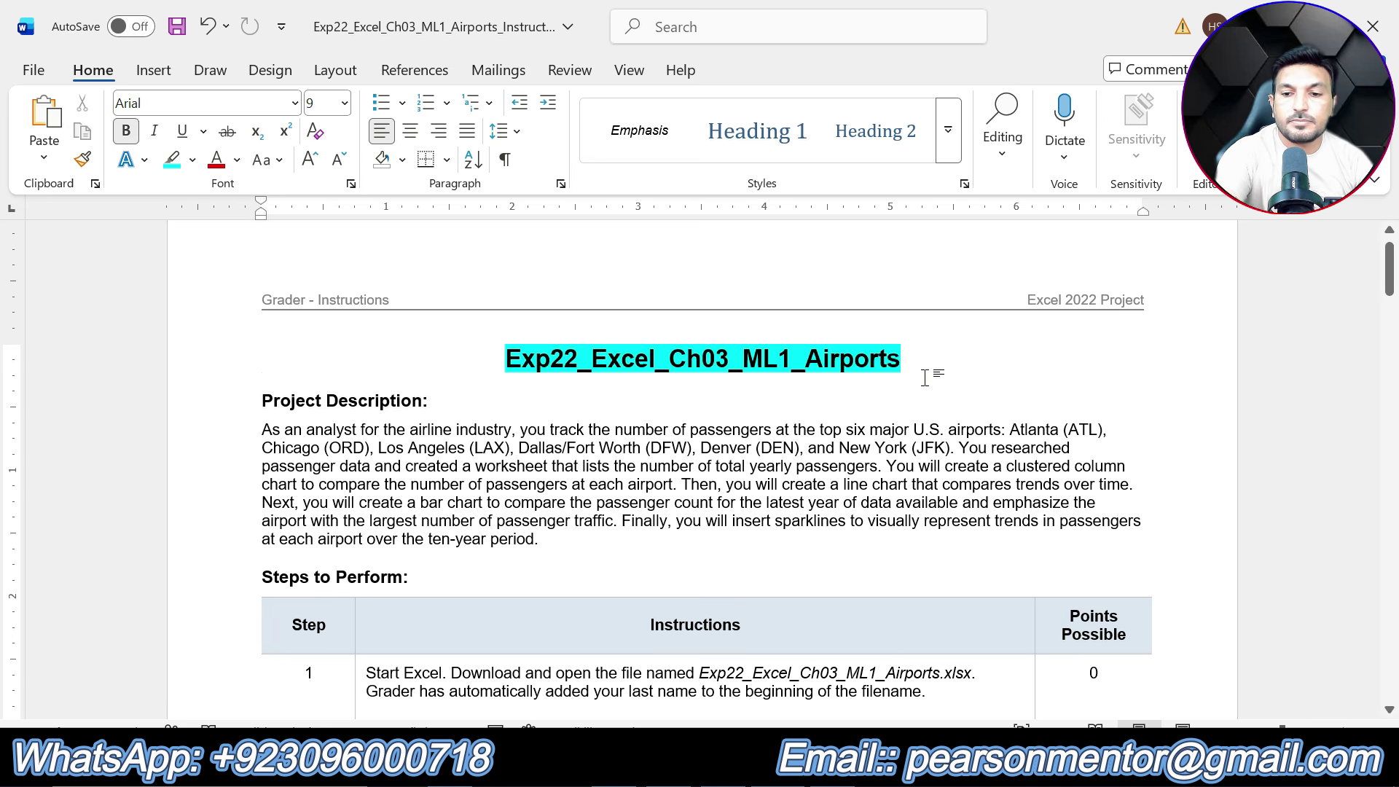
key(ctrl+s)
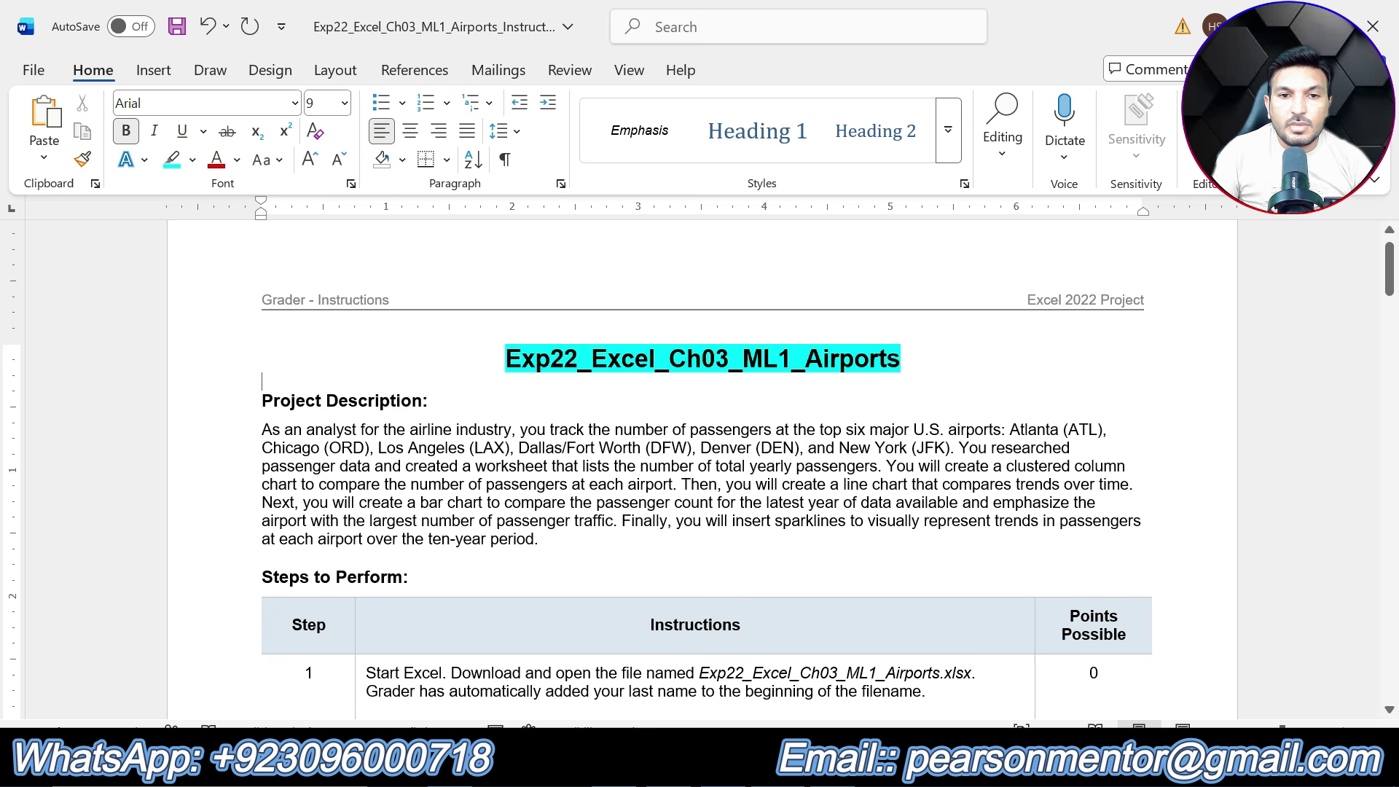
drag(441, 400, 321, 375)
click(349, 362)
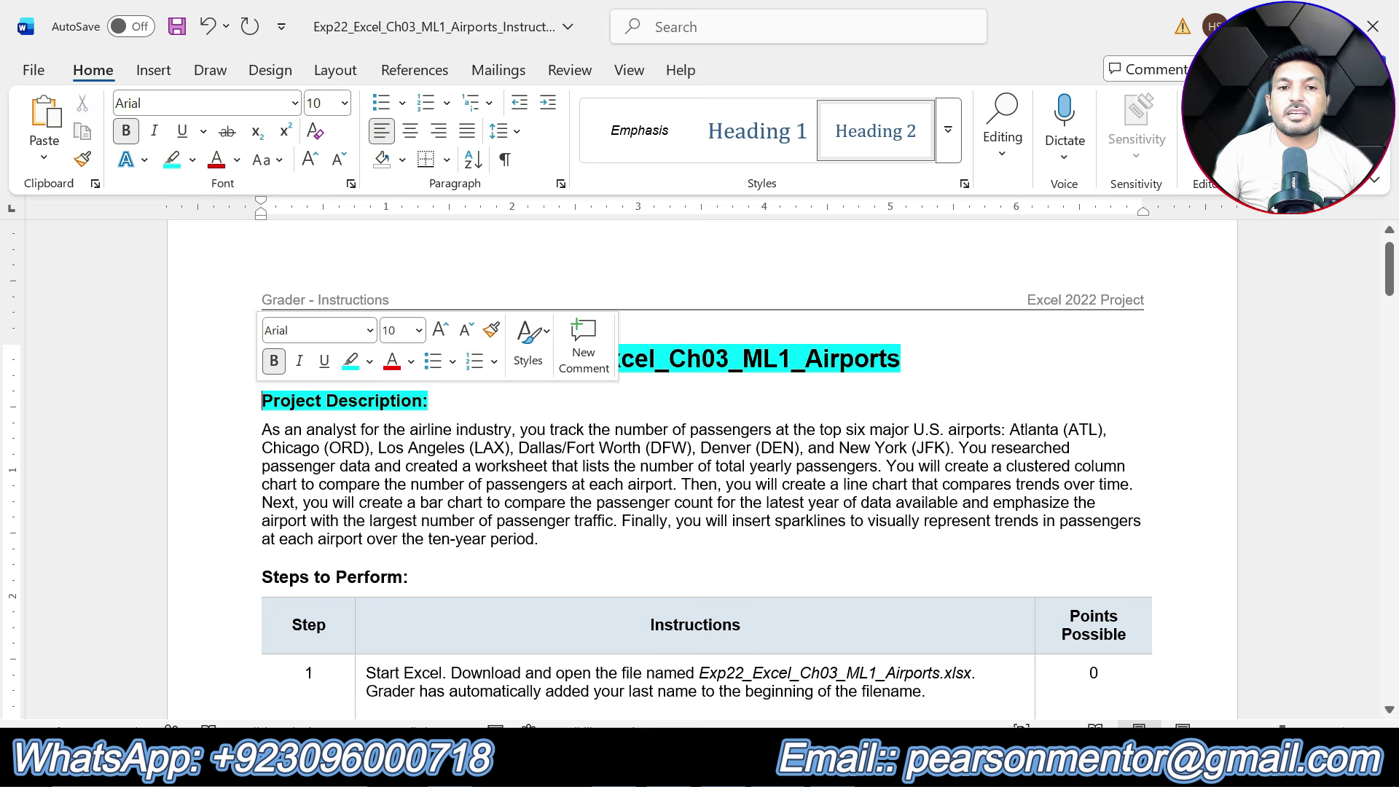
Step: Read the project description paragraph and highlight the "Steps to Perform:" heading in turquoise
drag(545, 539, 261, 426)
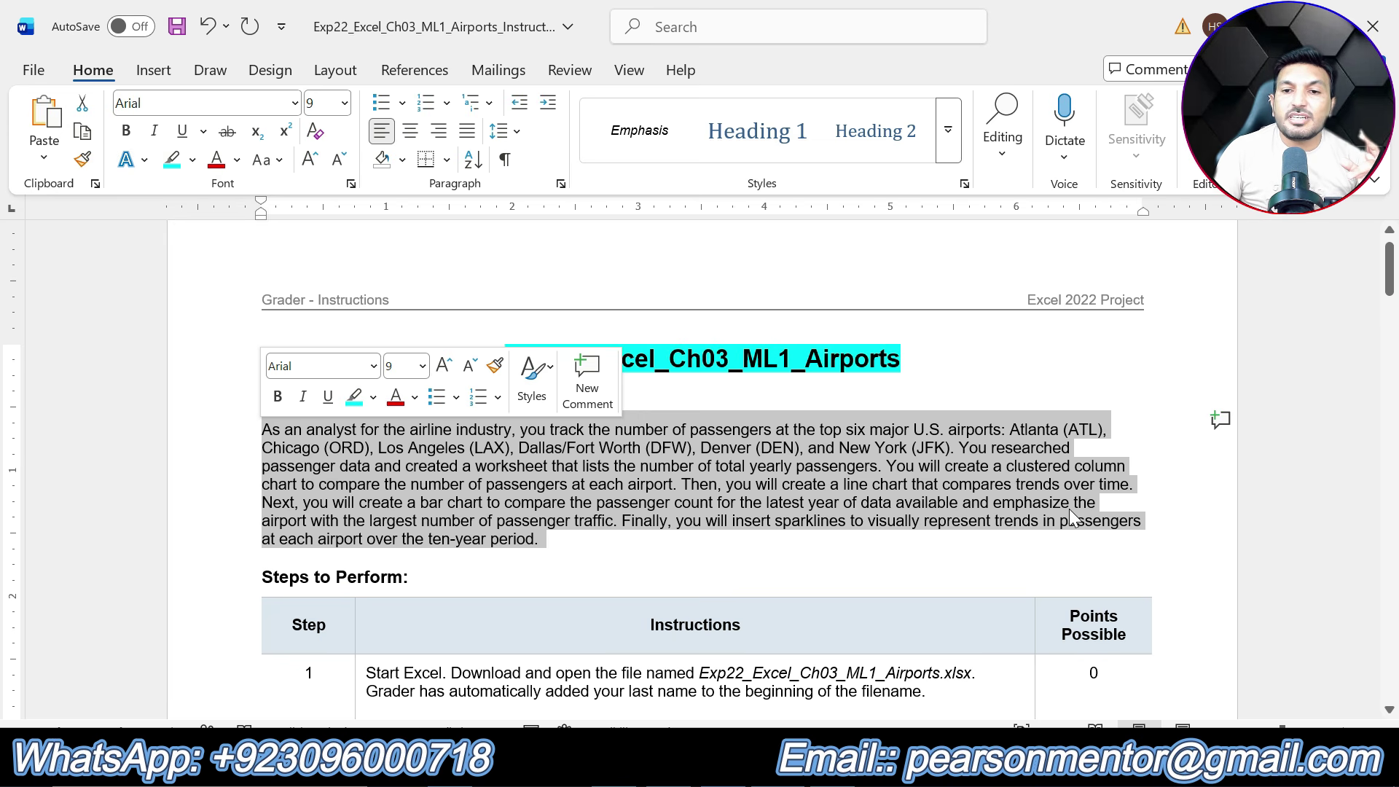
click(1068, 530)
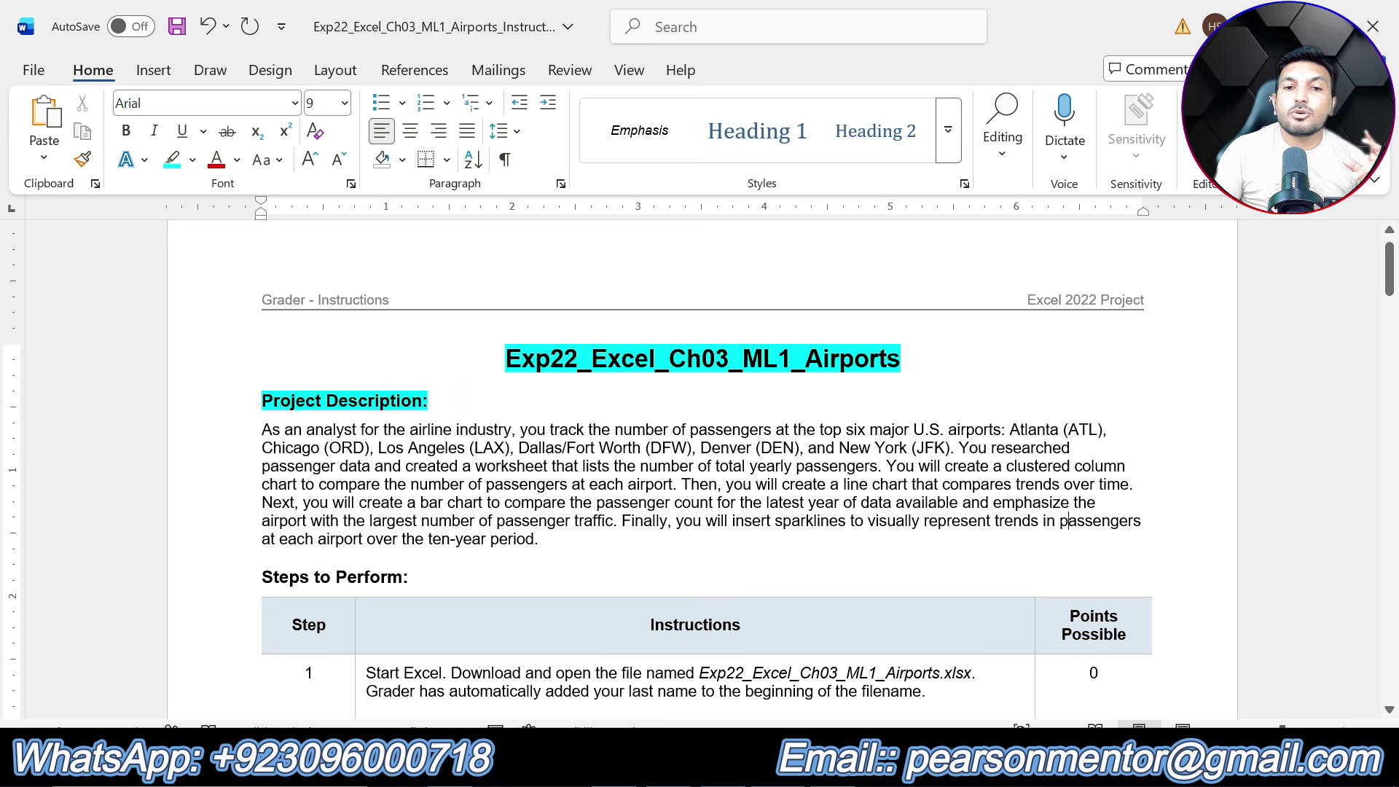
drag(614, 522, 262, 428)
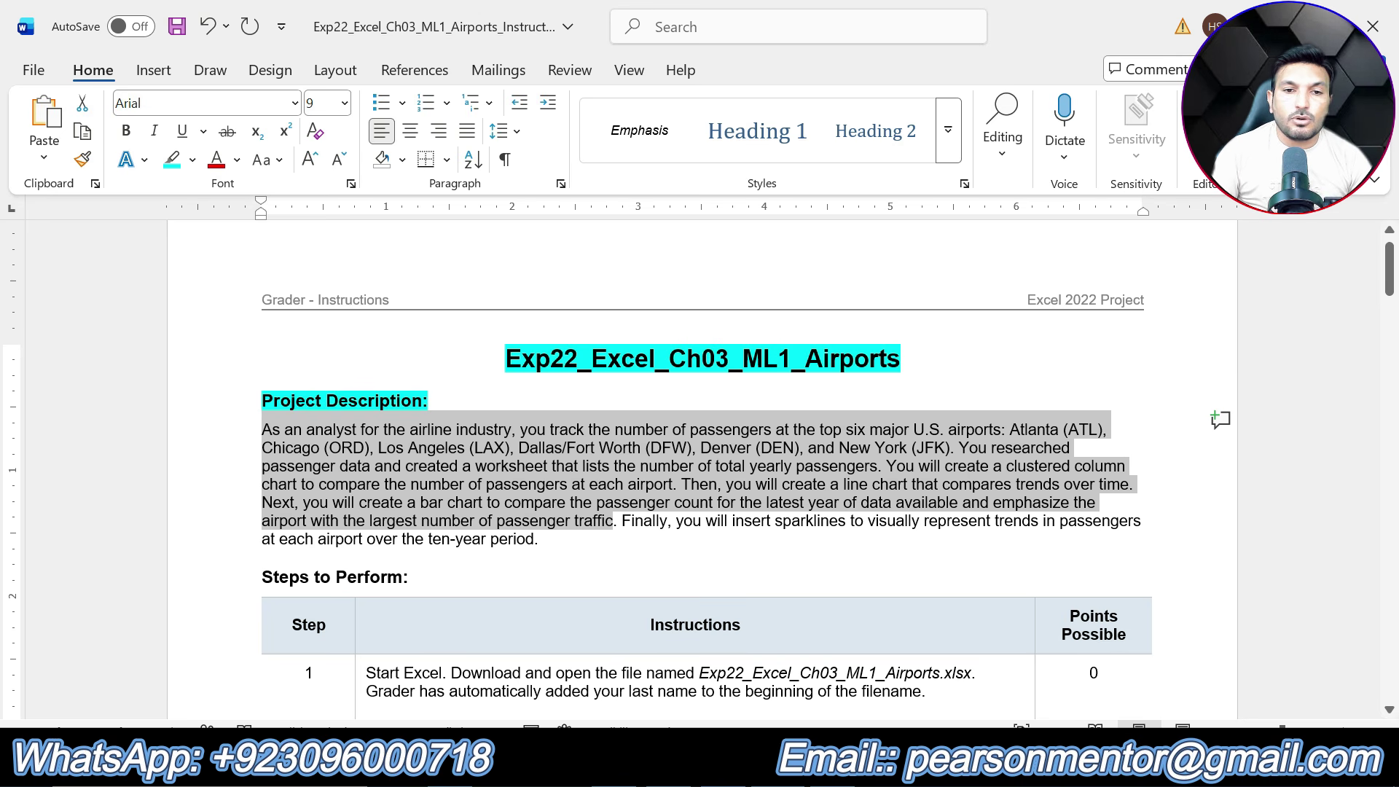
drag(420, 579, 260, 578)
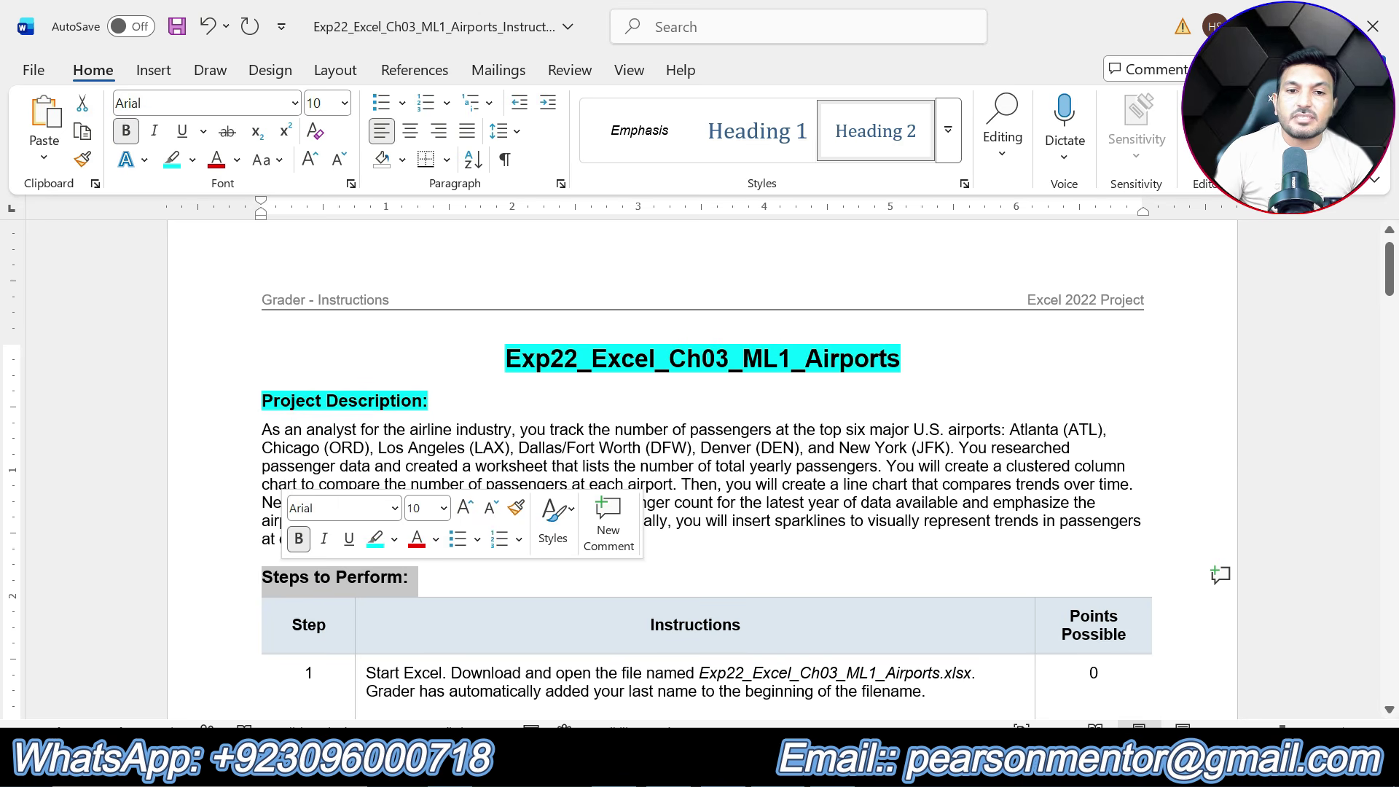
click(379, 547)
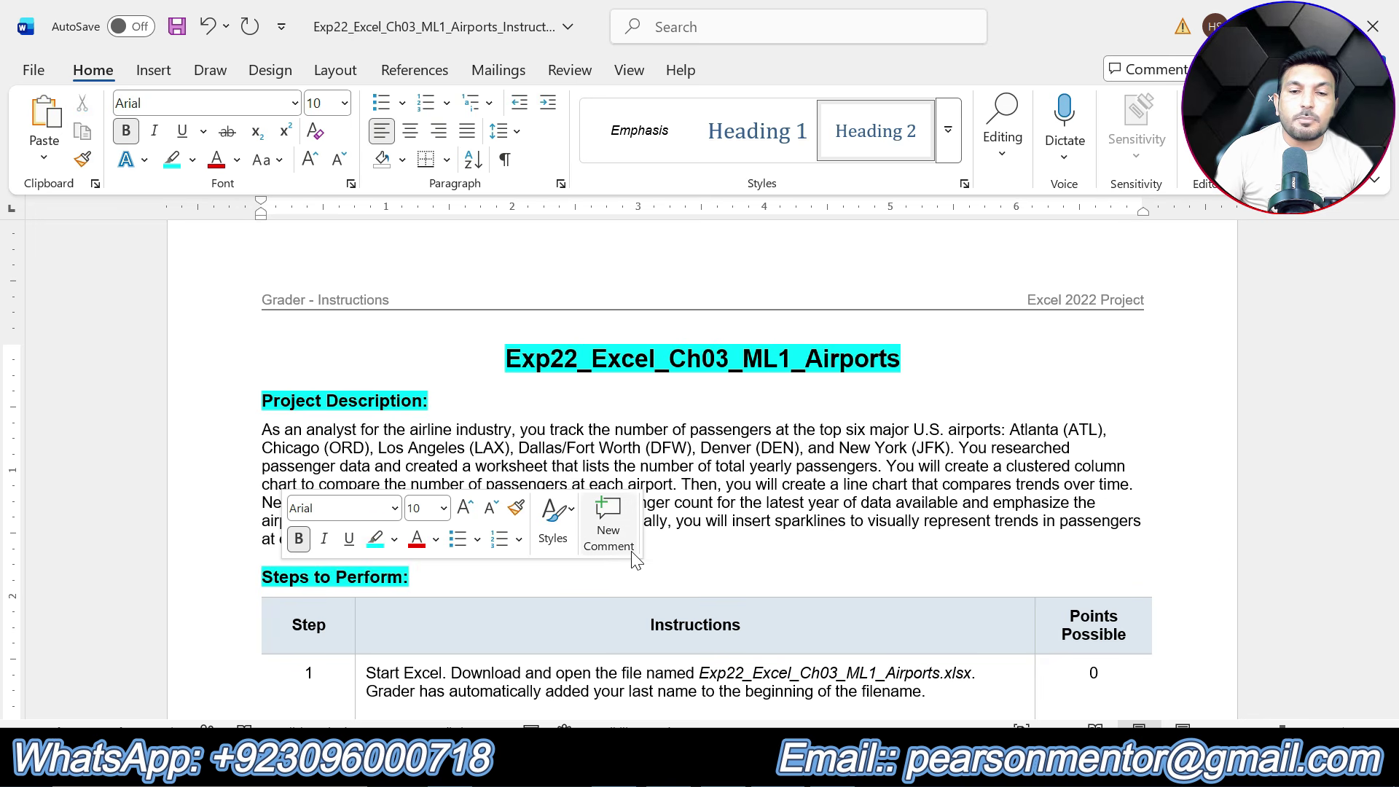
click(727, 585)
Step: Highlight the step 1 instruction about downloading and opening Exp22_Excel_Ch03_ML1_Airports.xlsx in yellow
scroll(728, 585, down, 20)
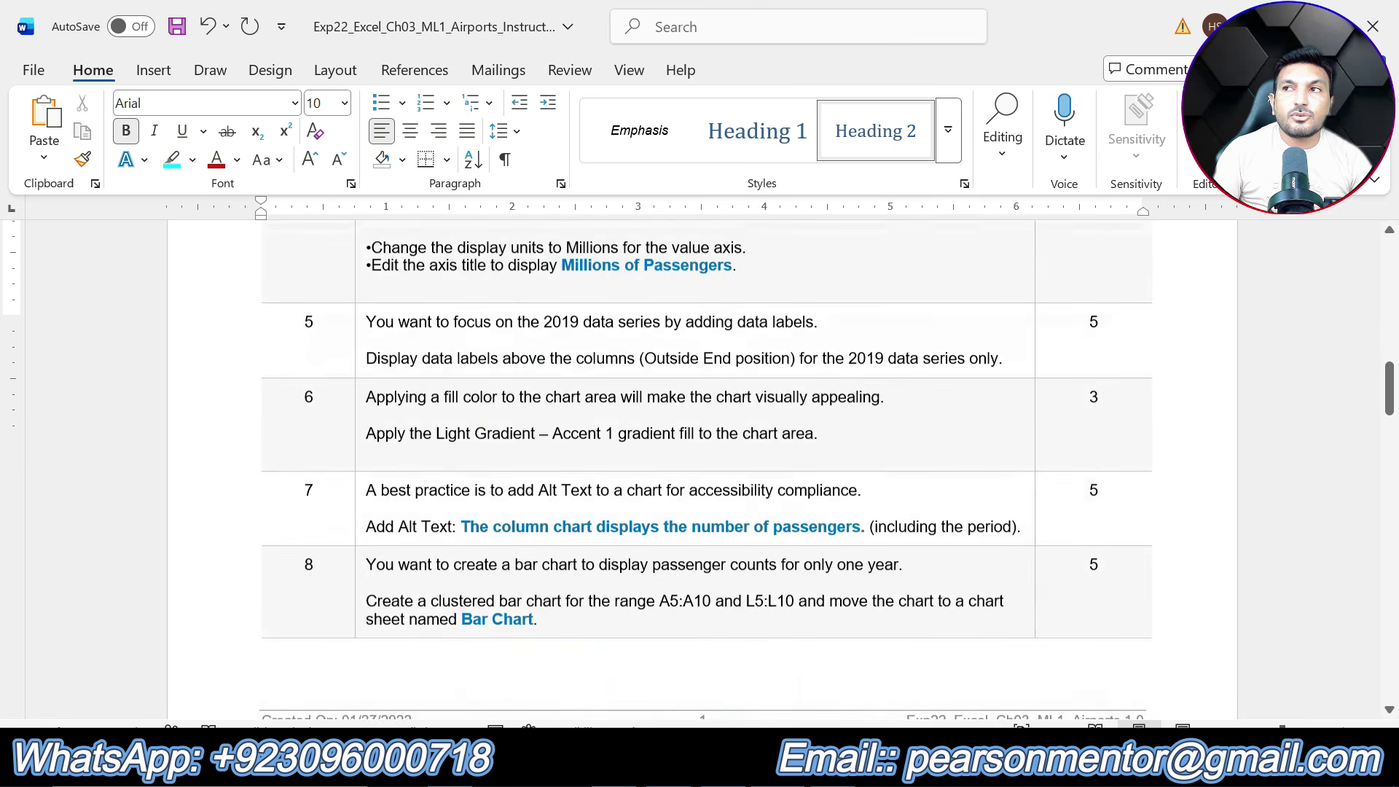
scroll(793, 515, down, 10)
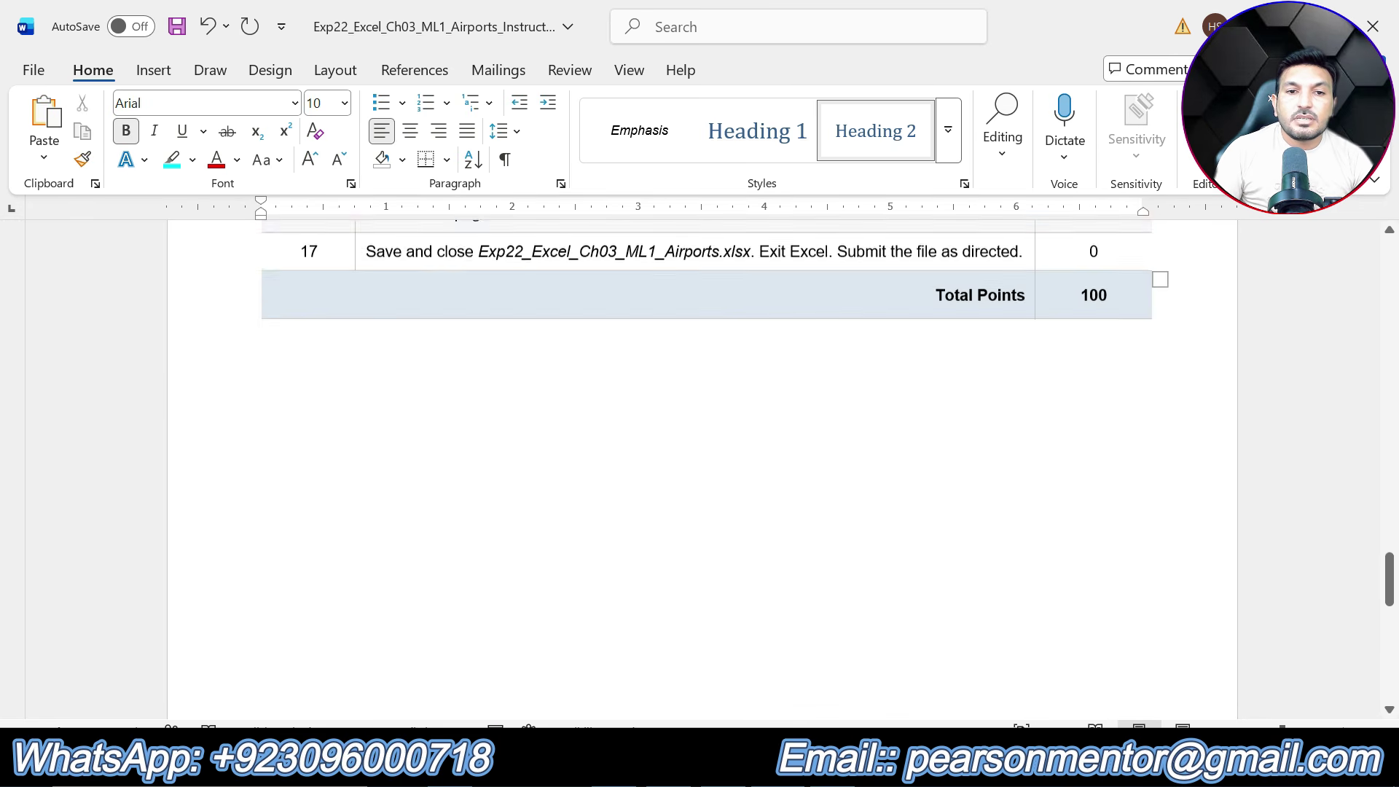
scroll(794, 515, up, 20)
scroll(703, 470, up, 20)
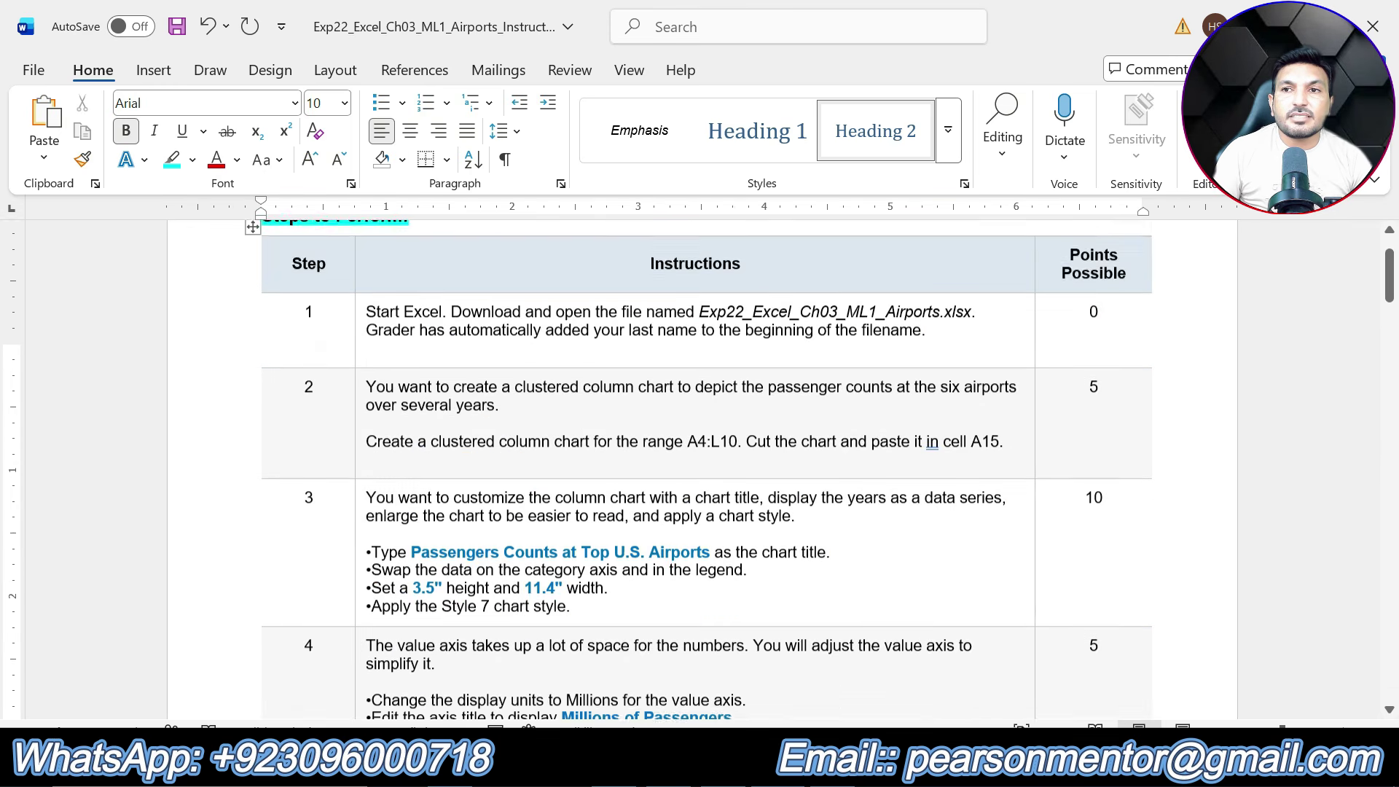
scroll(704, 470, down, 2)
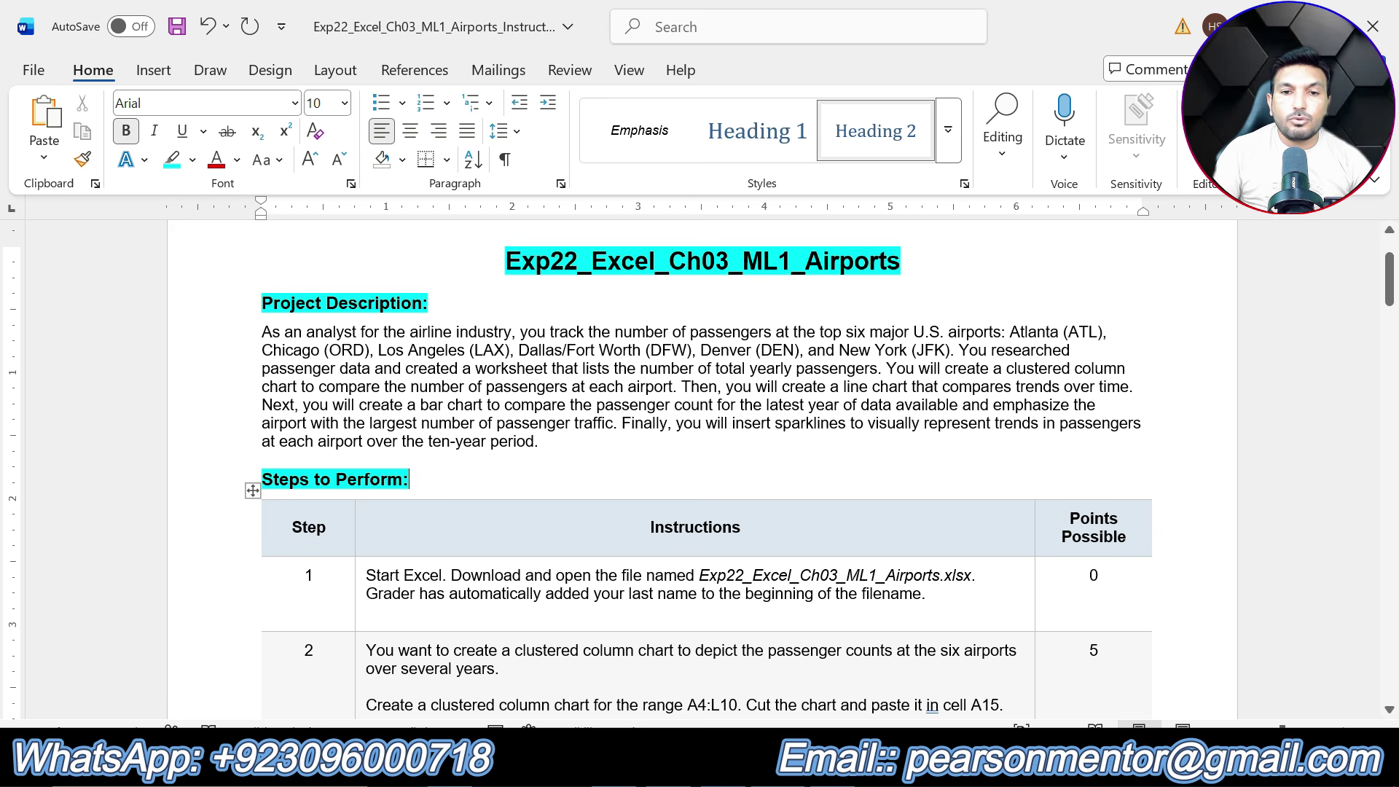
drag(933, 594, 366, 575)
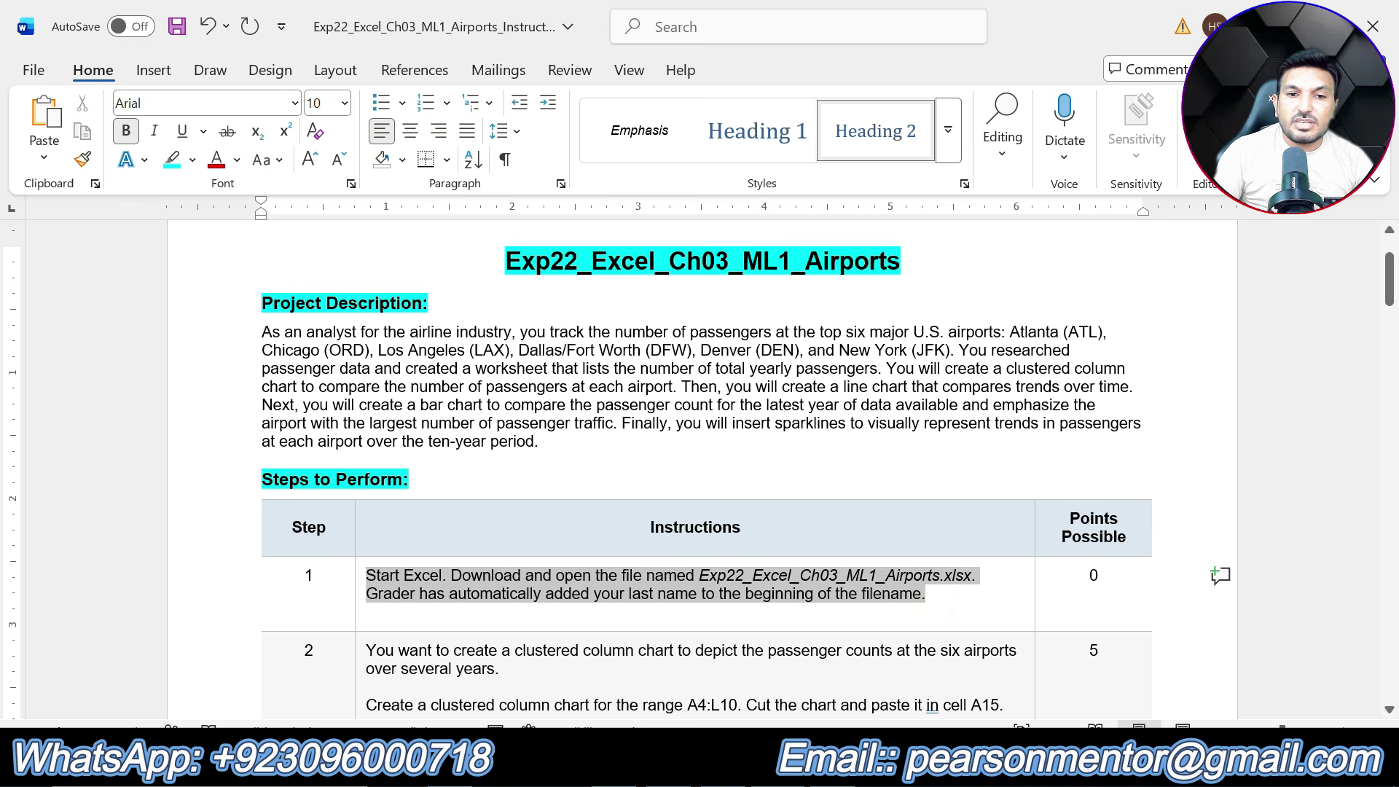
click(490, 632)
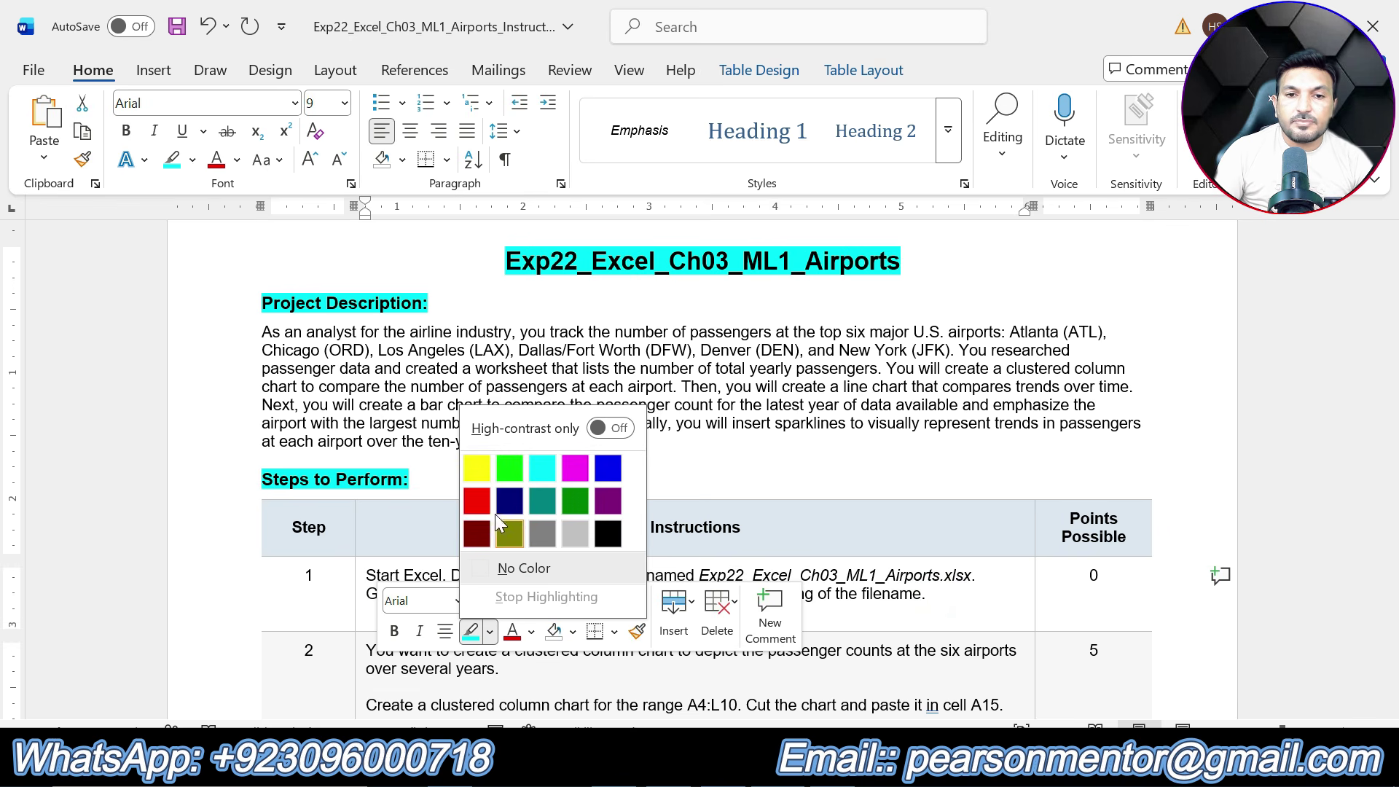
click(478, 469)
click(955, 601)
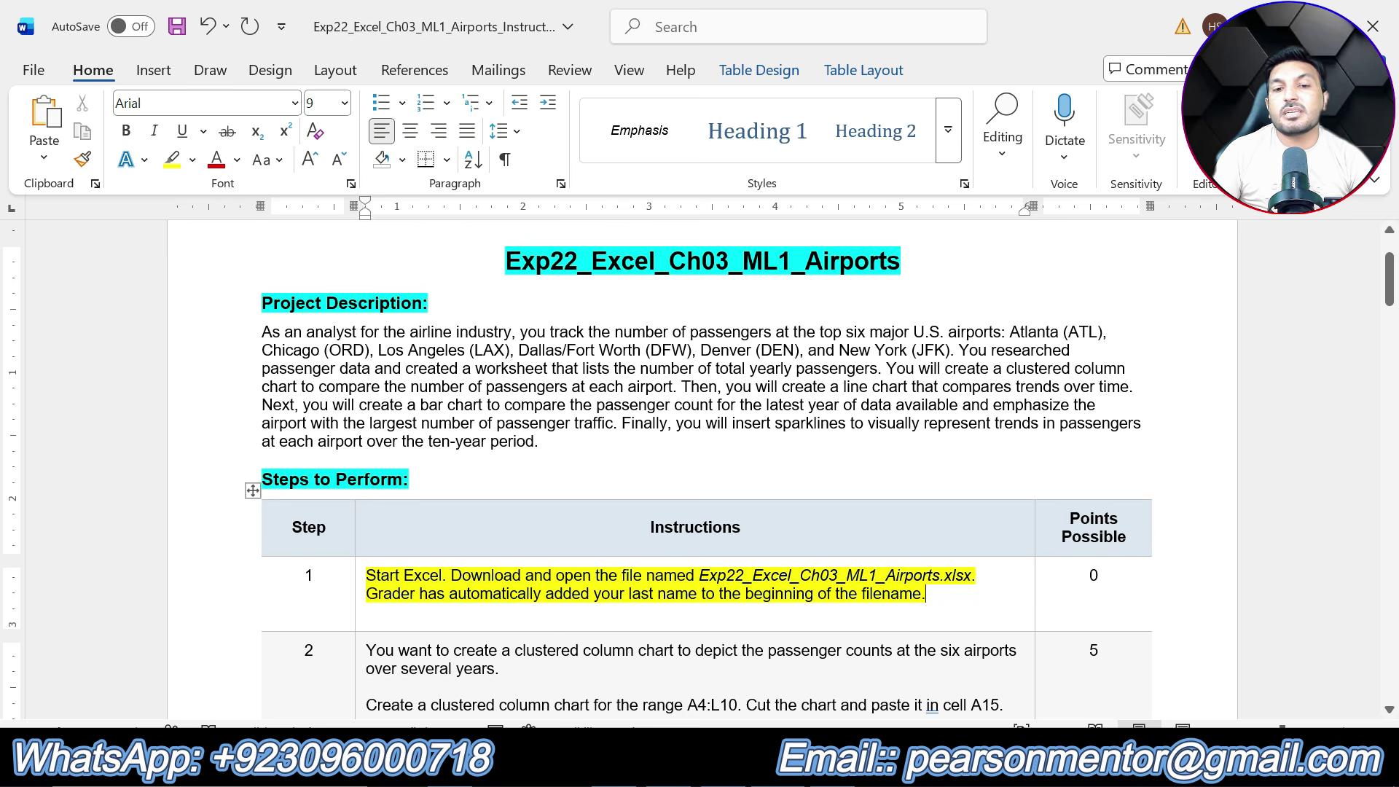
right_click(945, 585)
click(696, 380)
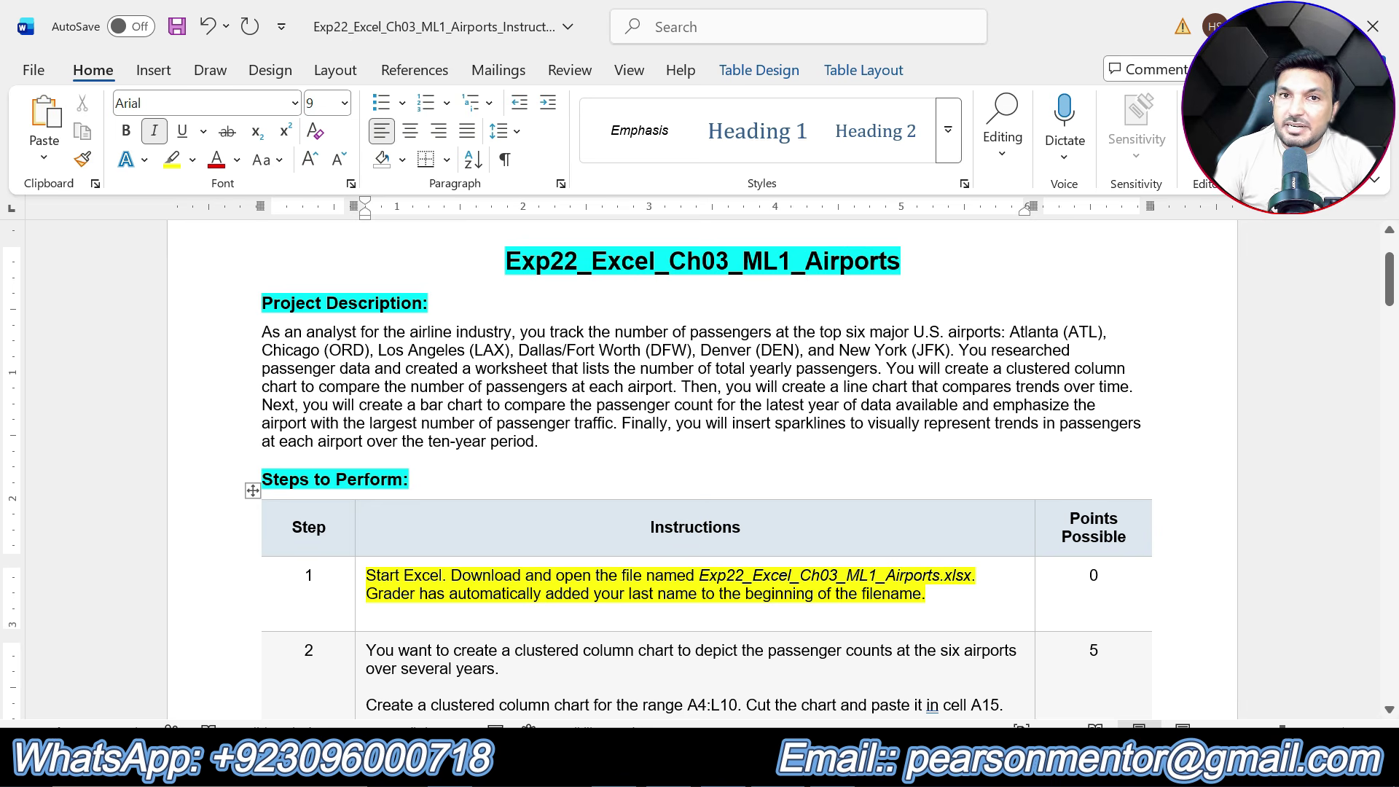
Step: Look at the opened airports workbook in Excel and return to the instructions in Word
key(alt+Tab)
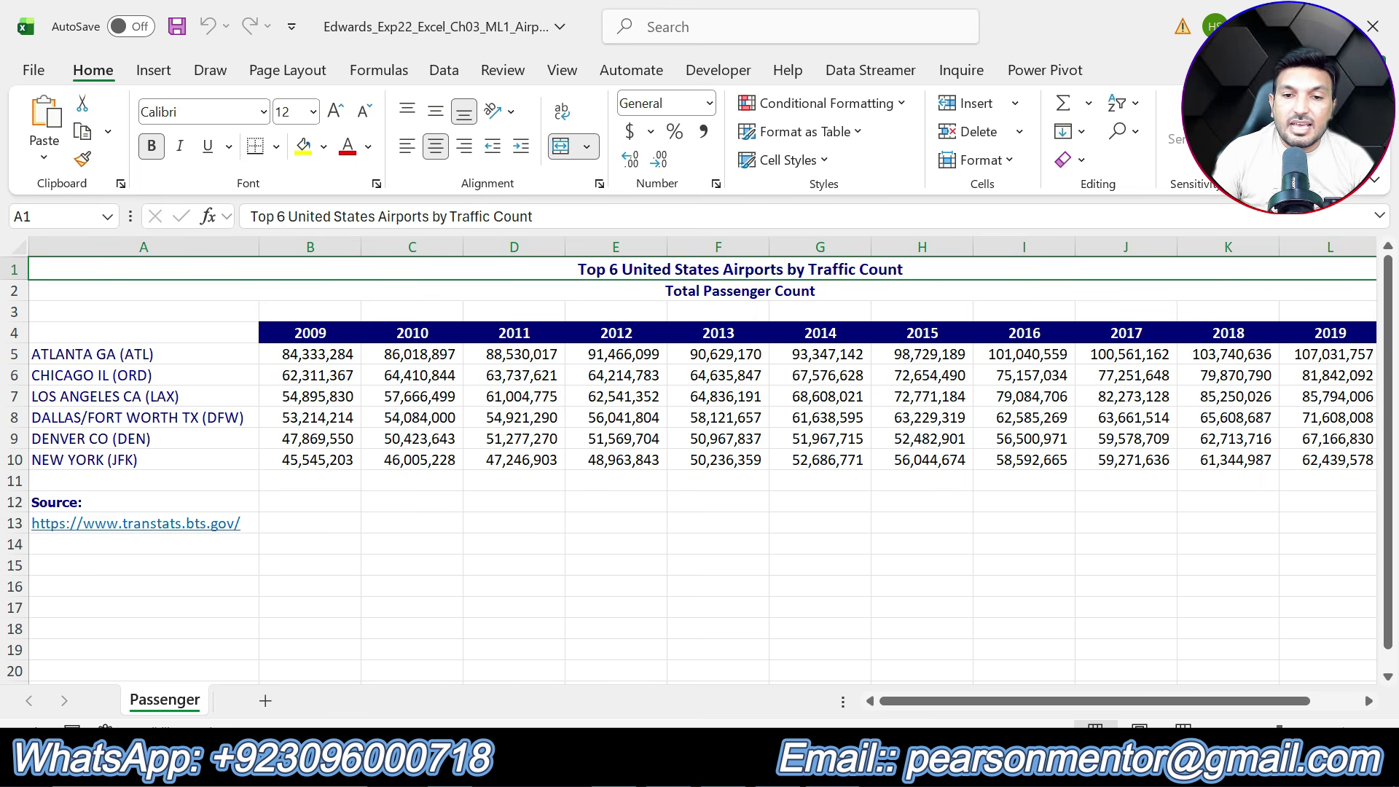
mouse_move(781, 771)
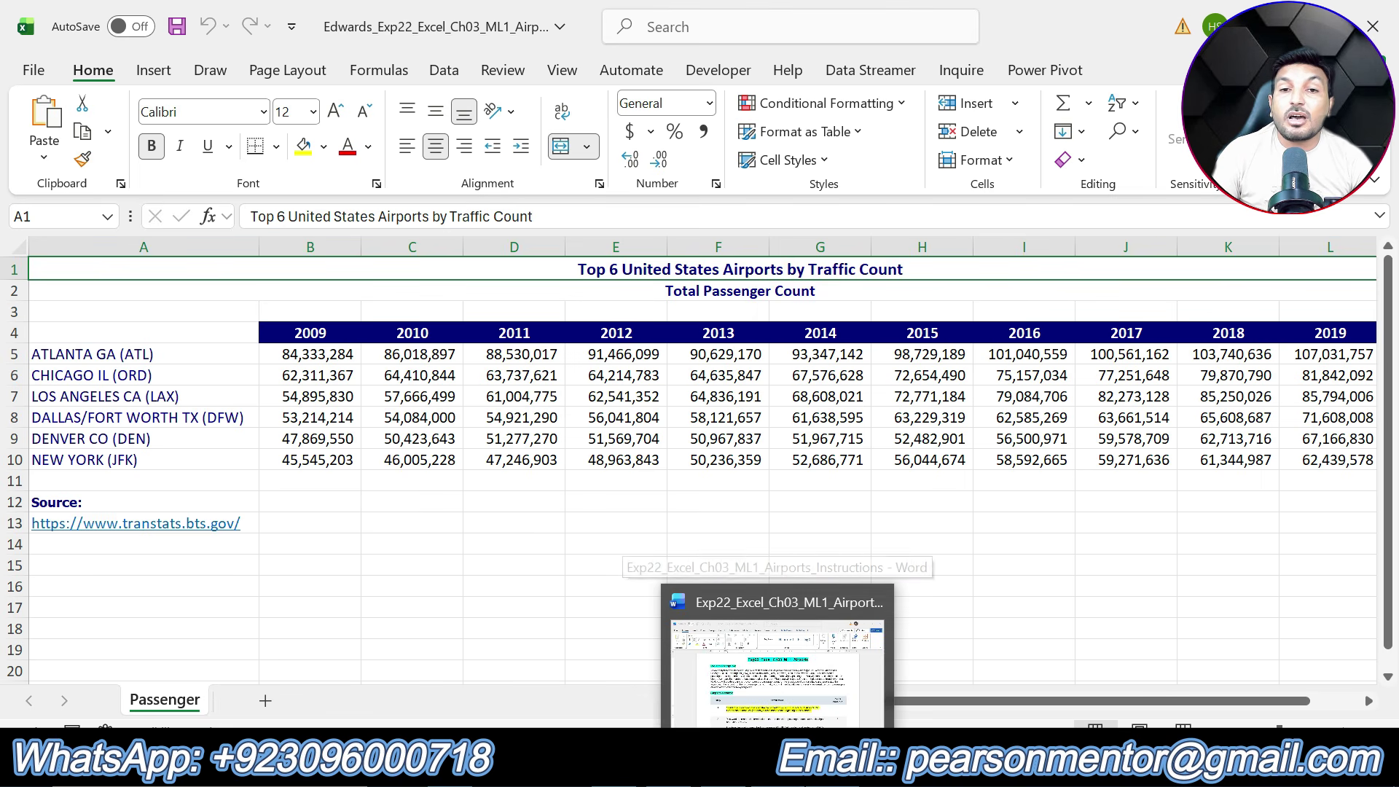
click(781, 682)
Step: Clear the highlight from the step 1 instruction and highlight the step 2 clustered column chart instruction in yellow
key(Down)
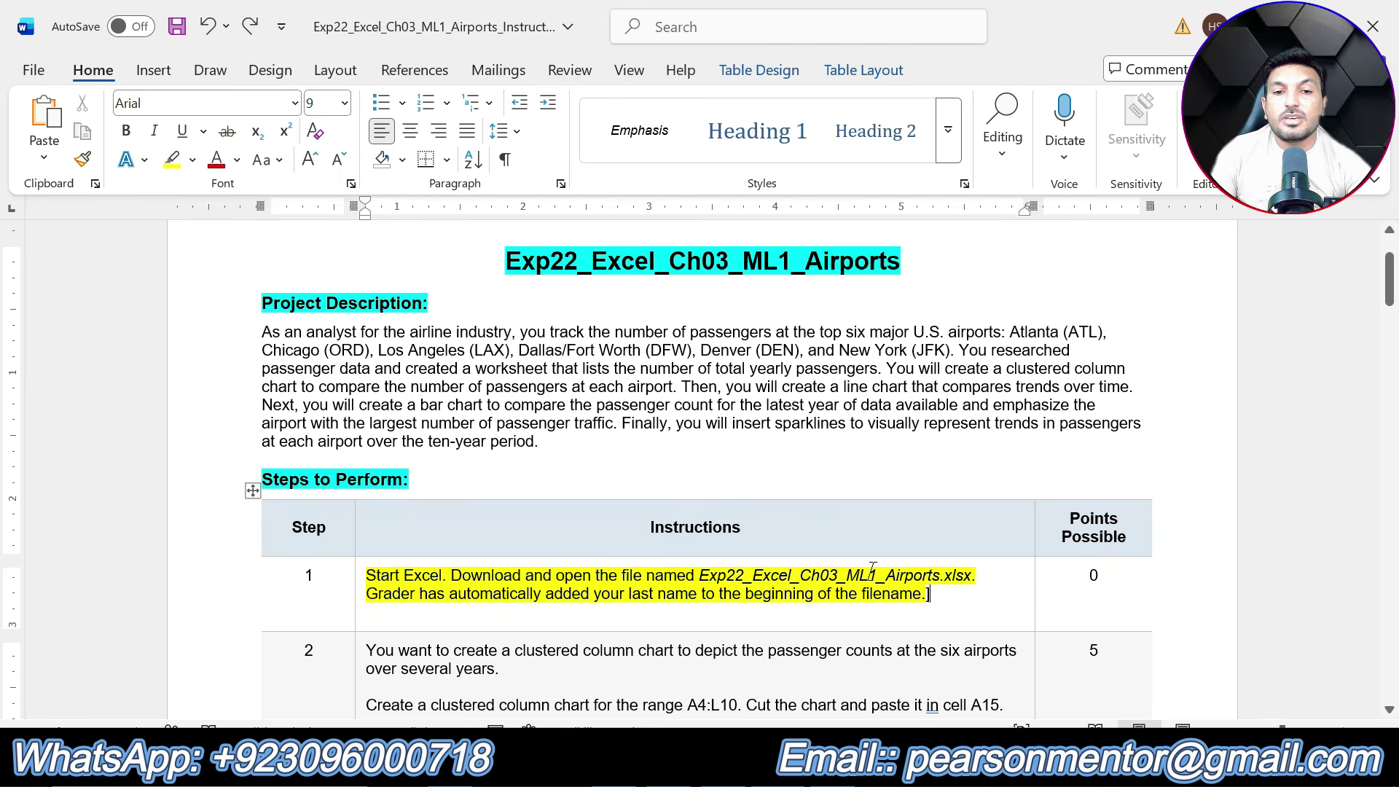
triple_click(852, 558)
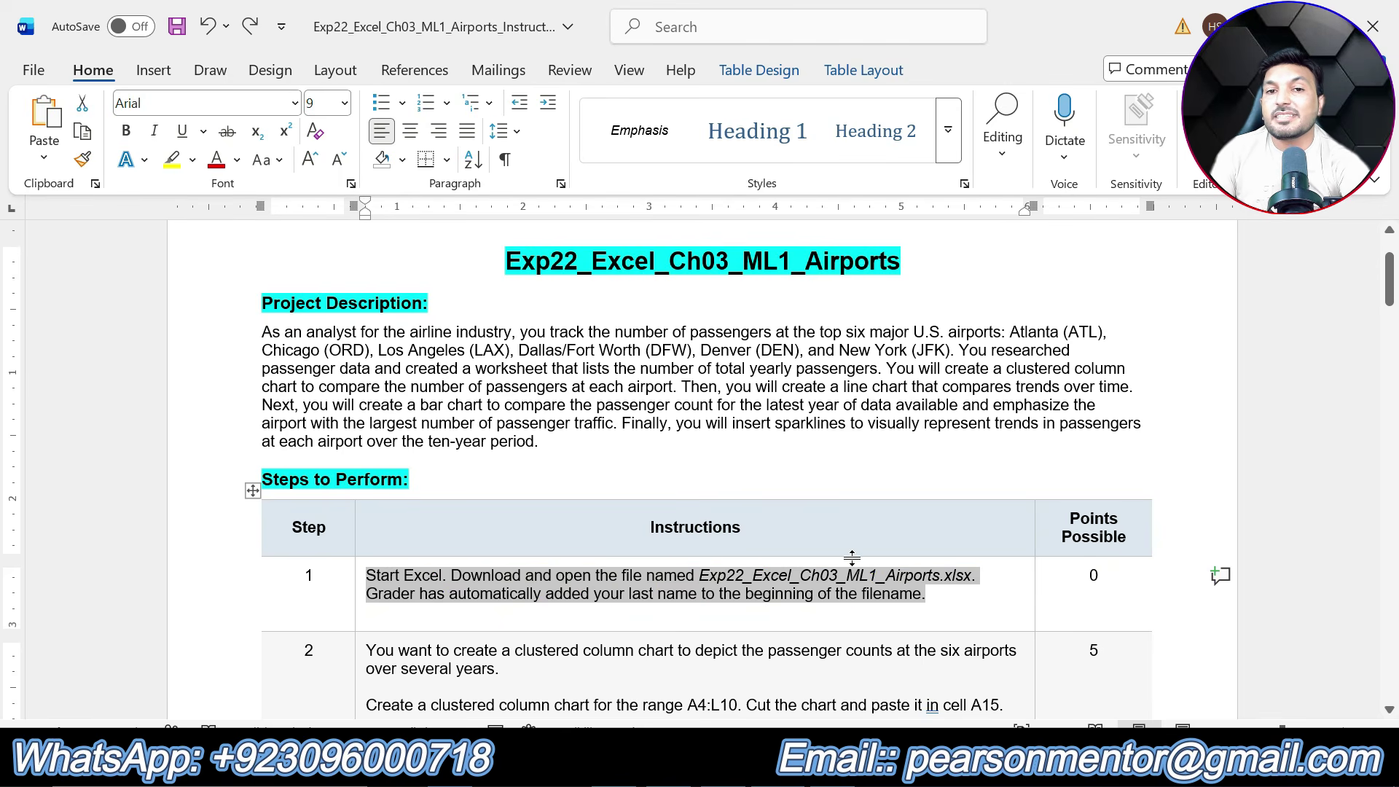
scroll(852, 558, down, 5)
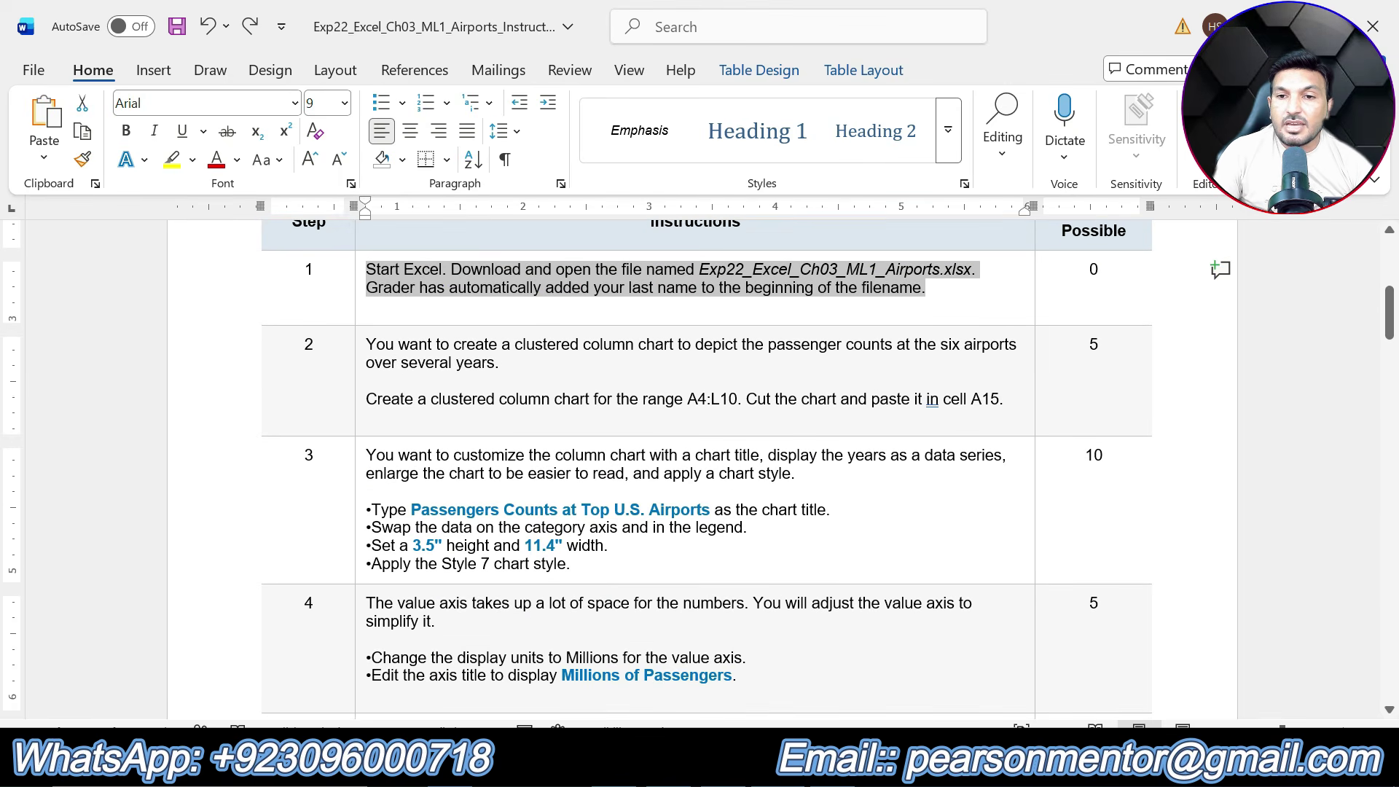
drag(1010, 403, 454, 331)
click(474, 303)
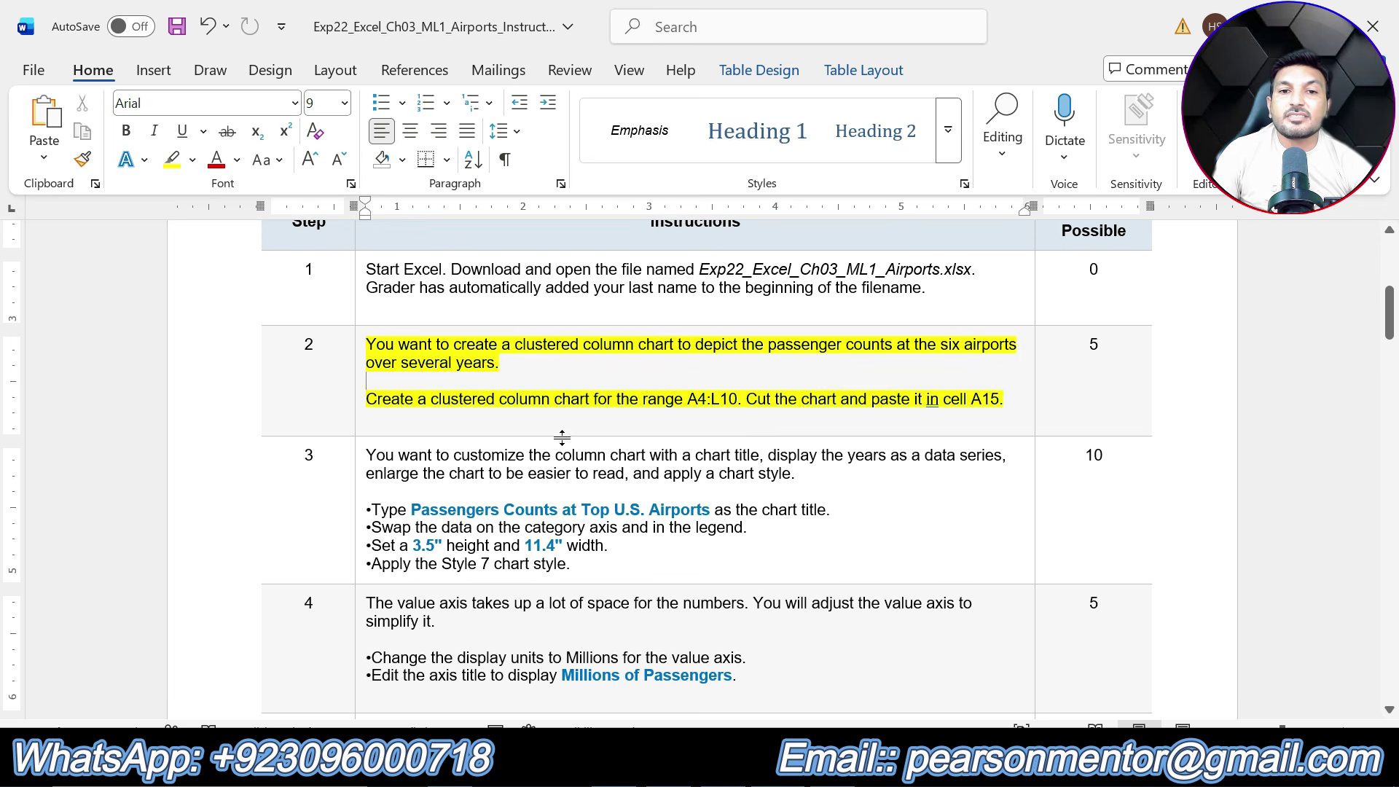
Step: Examine the step 2 instruction for the data range the clustered column chart has to cover
drag(687, 398, 737, 399)
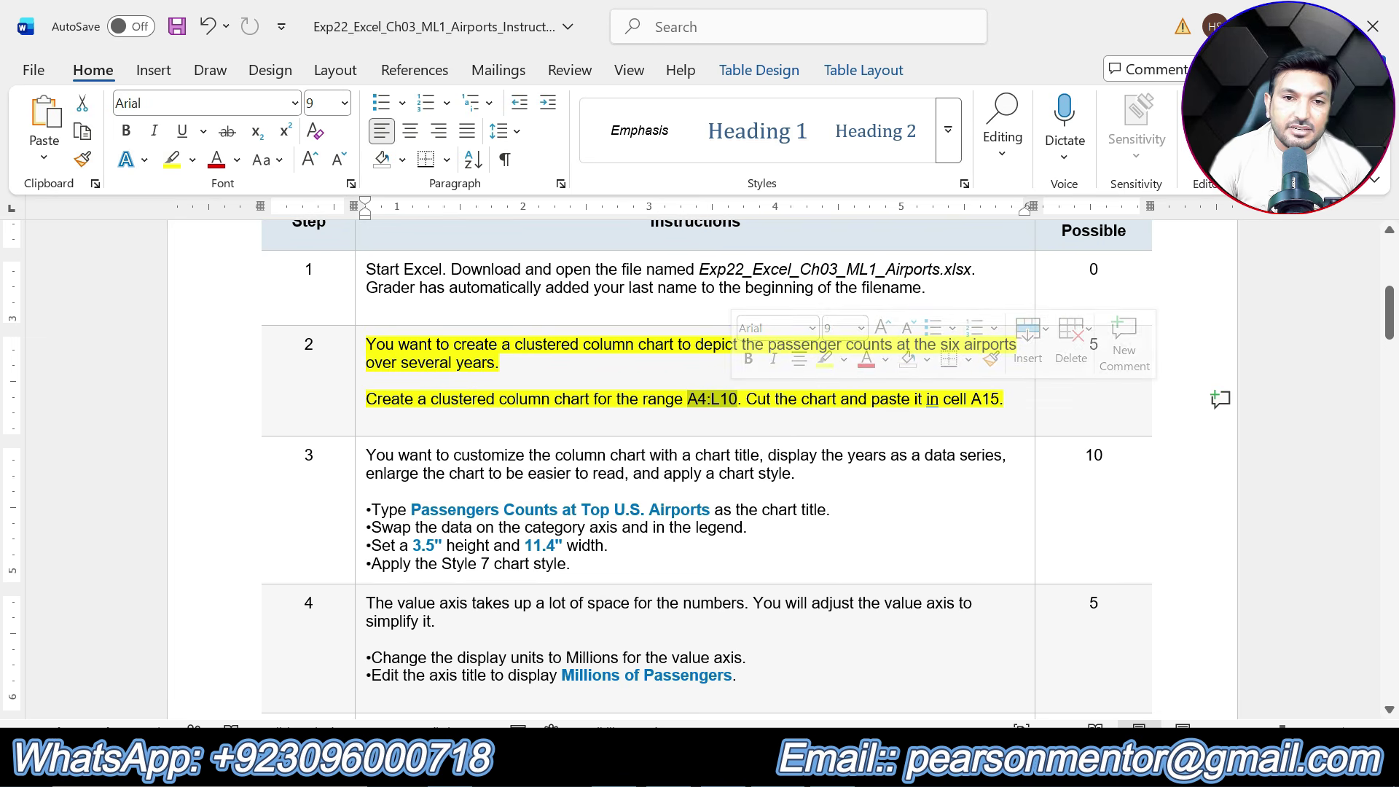
click(720, 451)
click(560, 358)
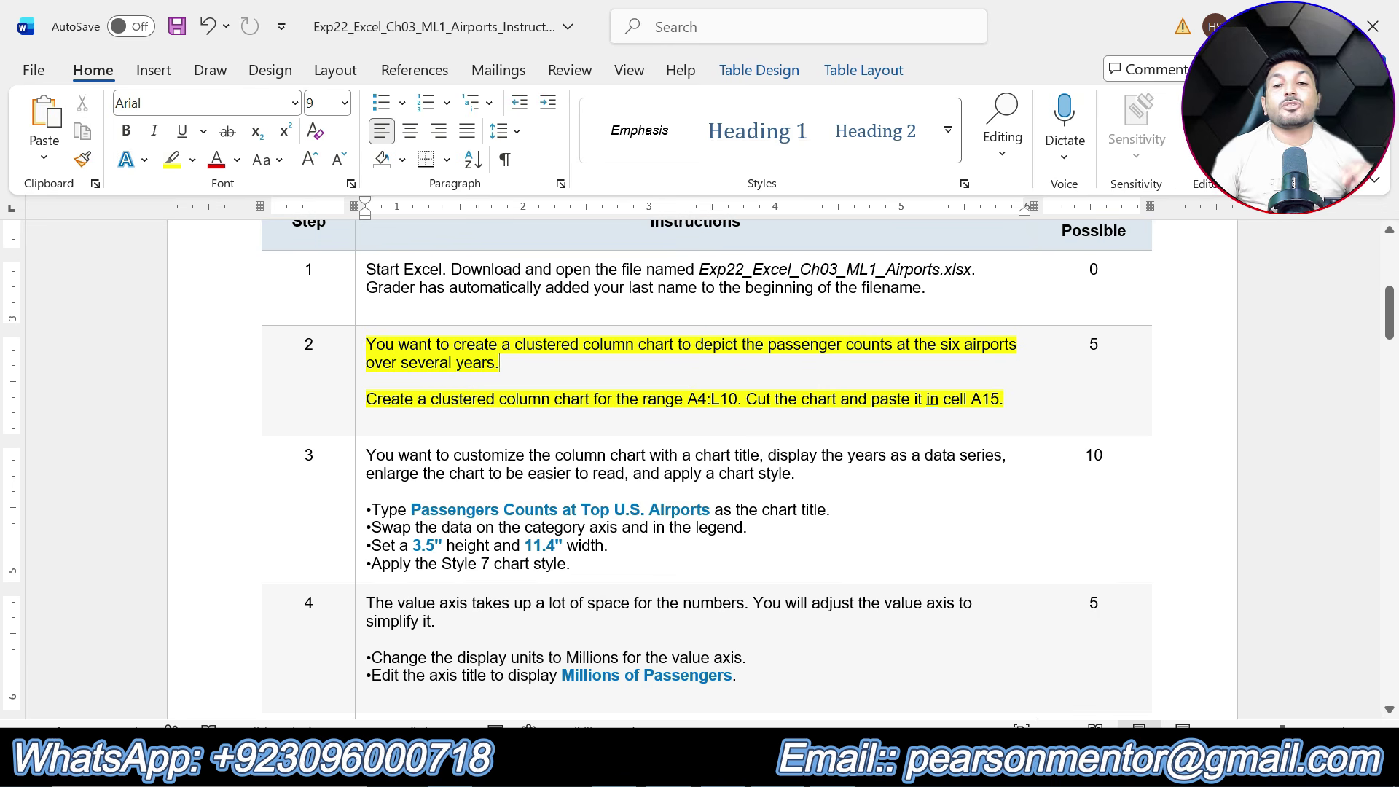
drag(687, 399, 738, 399)
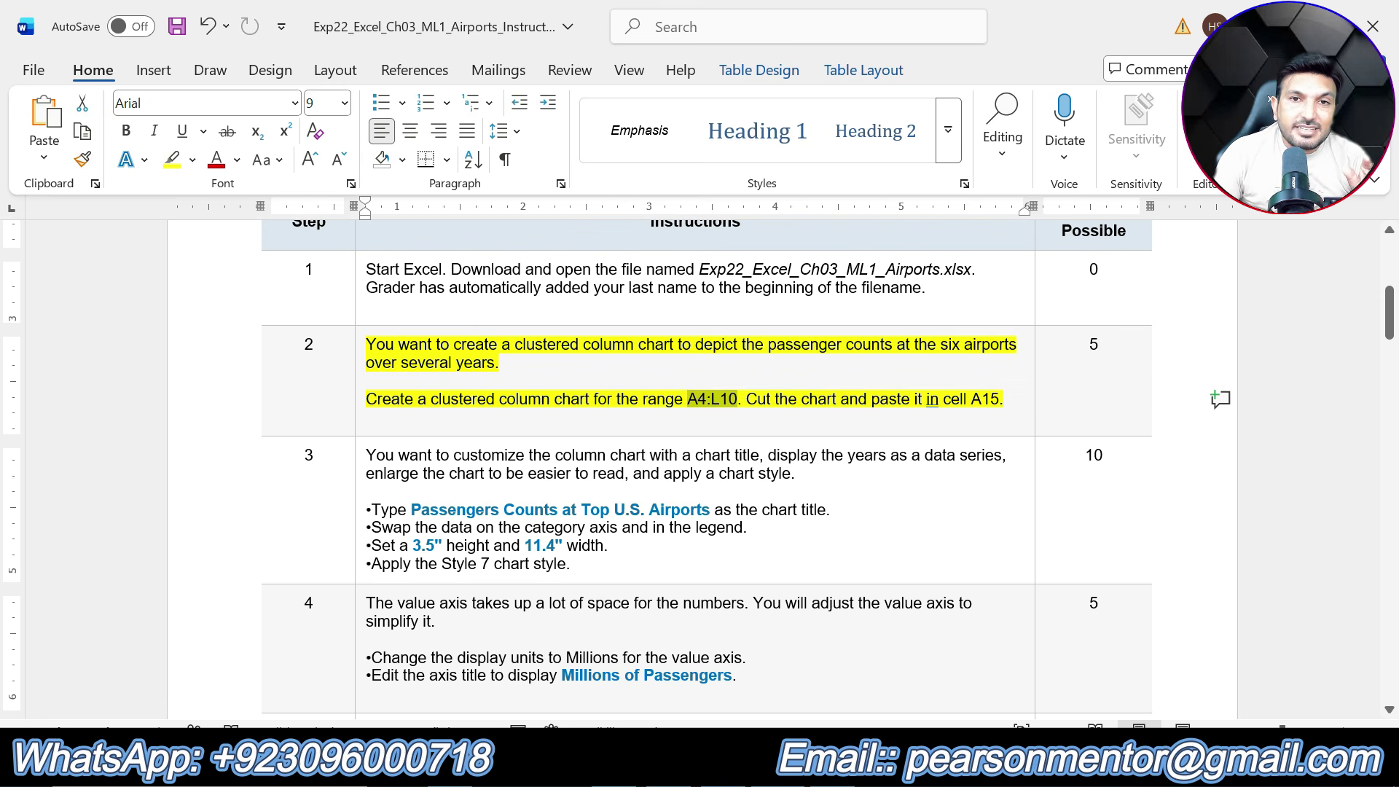
click(663, 472)
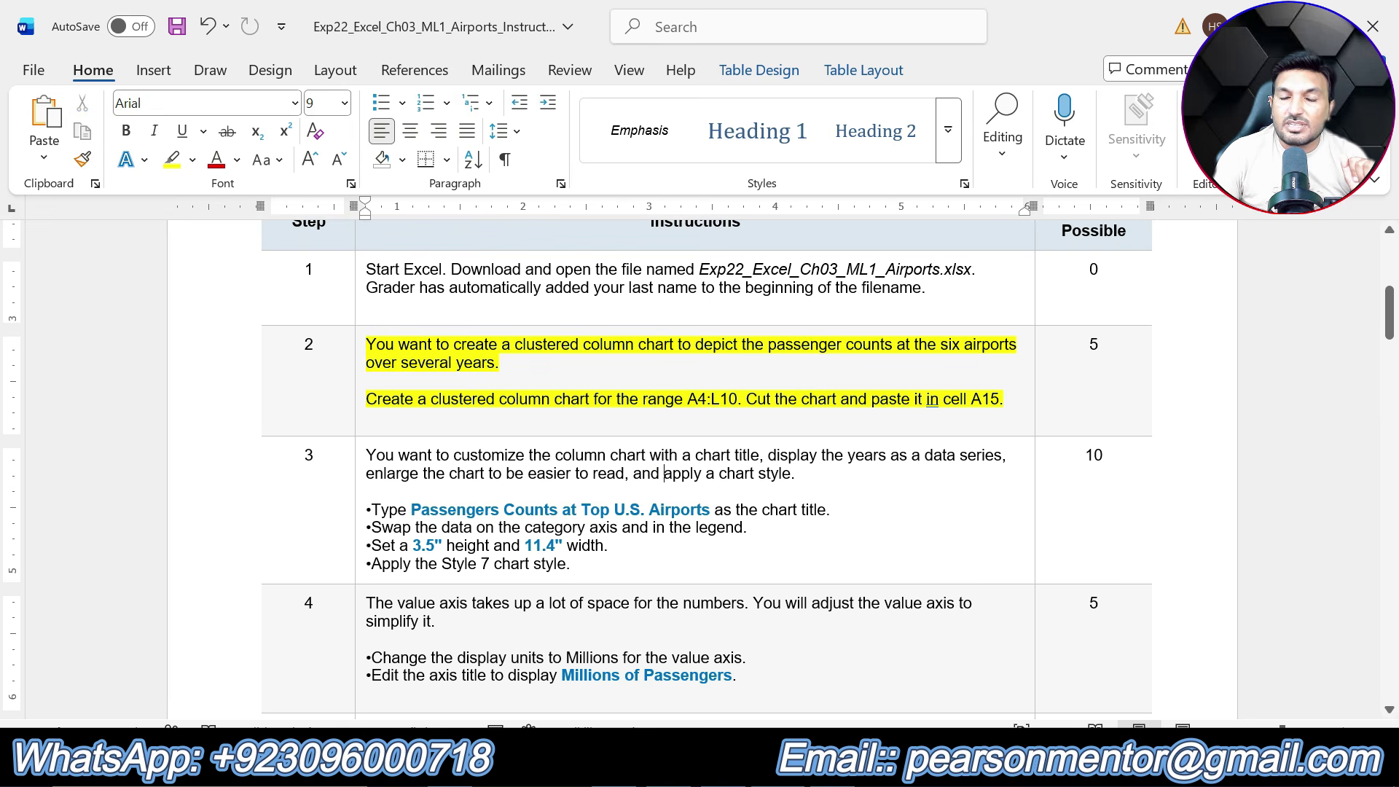
drag(688, 400, 738, 399)
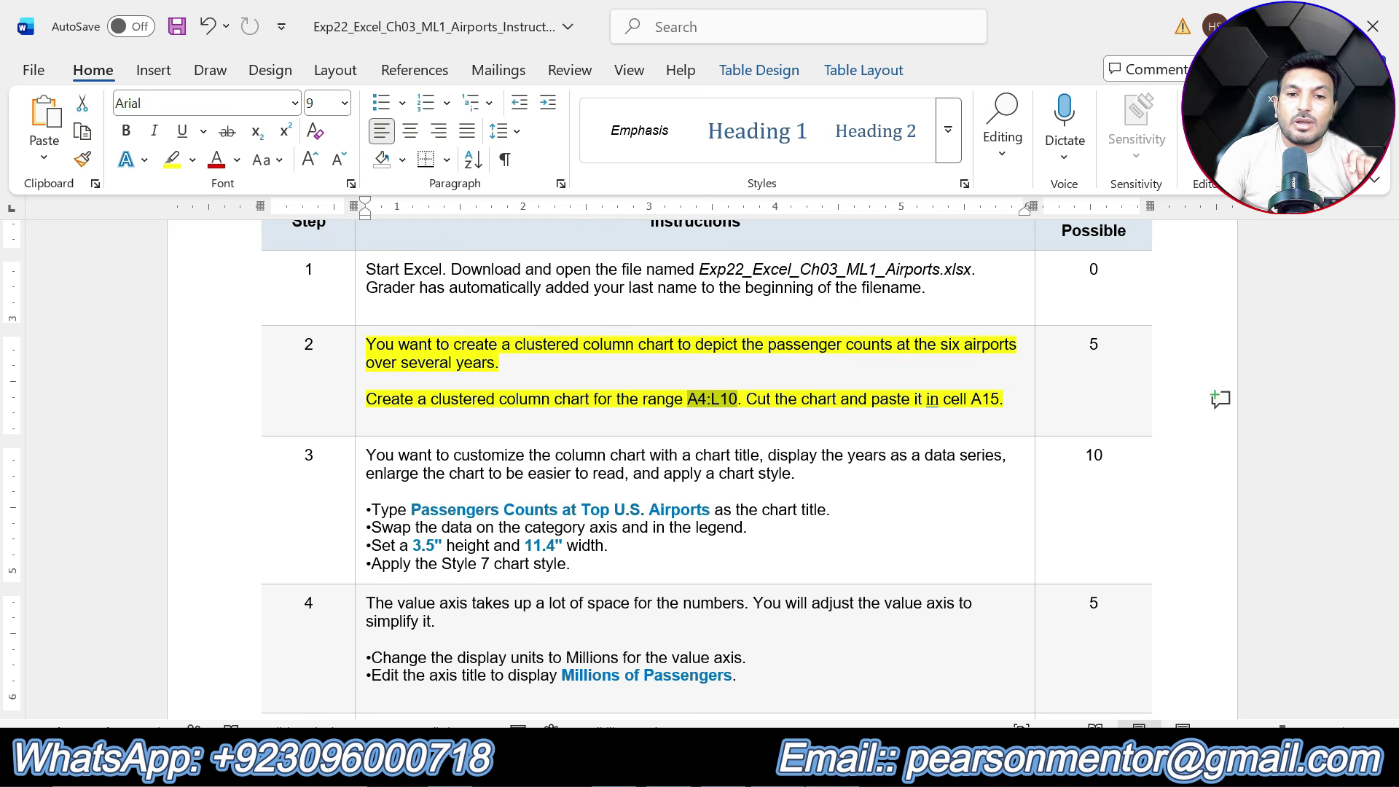
Step: Switch to the airports workbook in Excel and insert a 2-D clustered column chart for the range A4:L10
key(alt+Tab)
click(72, 330)
drag(72, 331, 1332, 457)
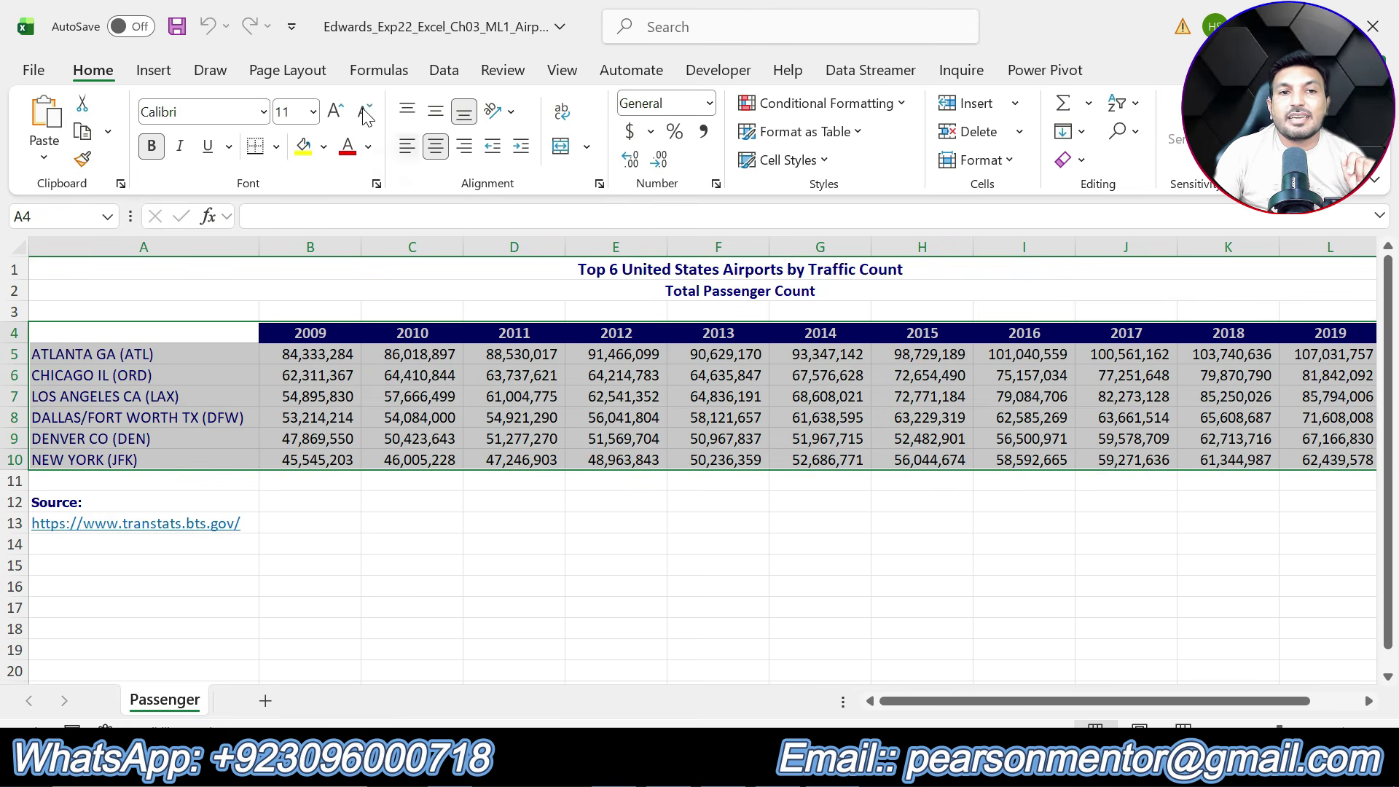
click(169, 63)
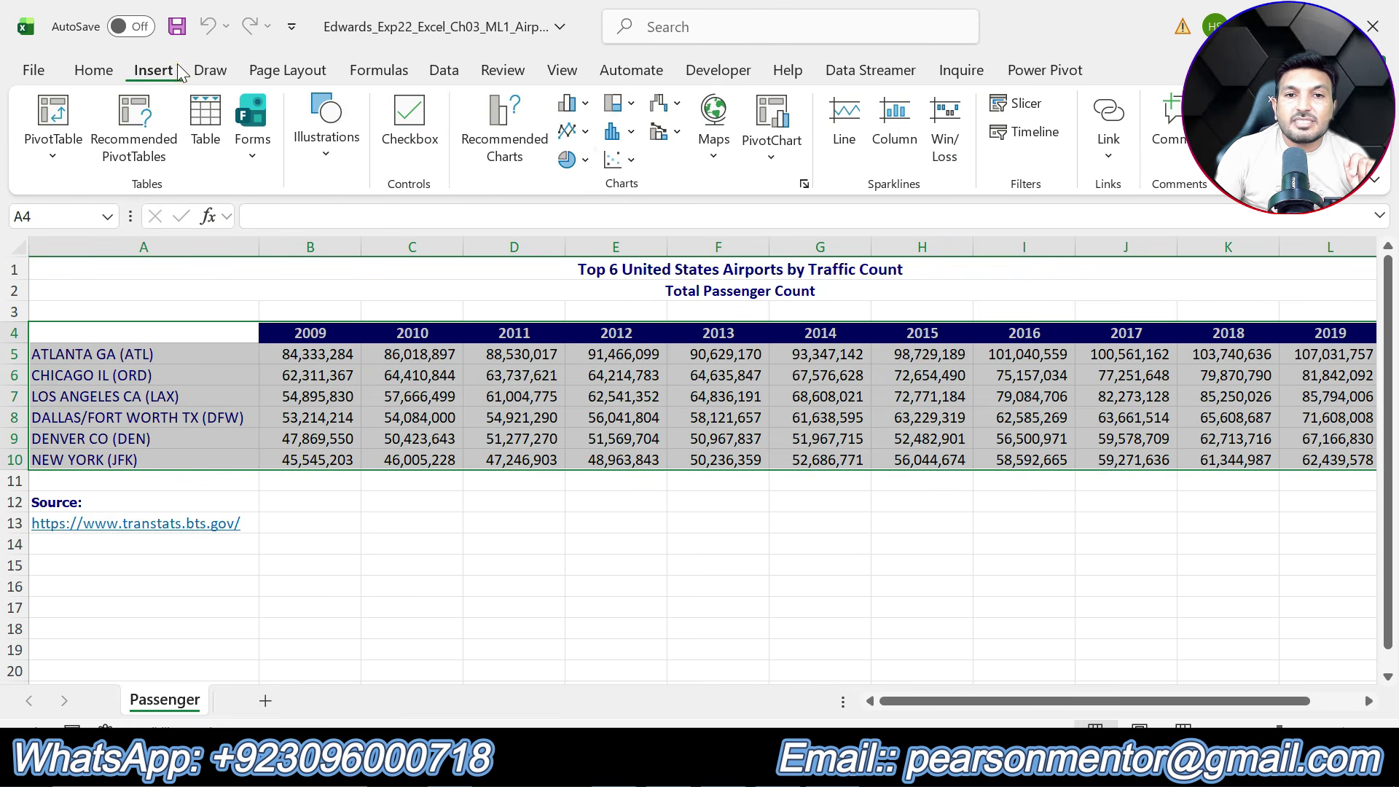
click(572, 102)
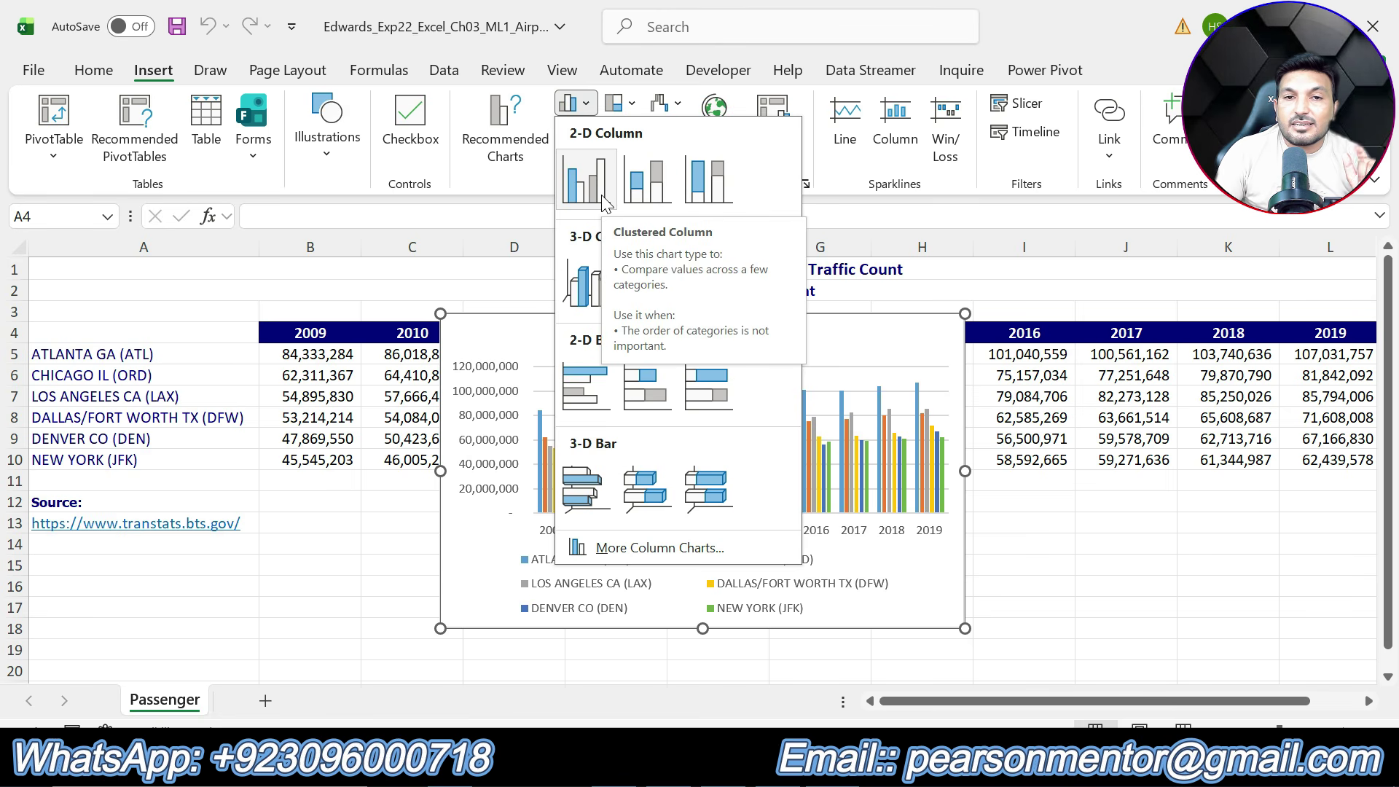
click(601, 194)
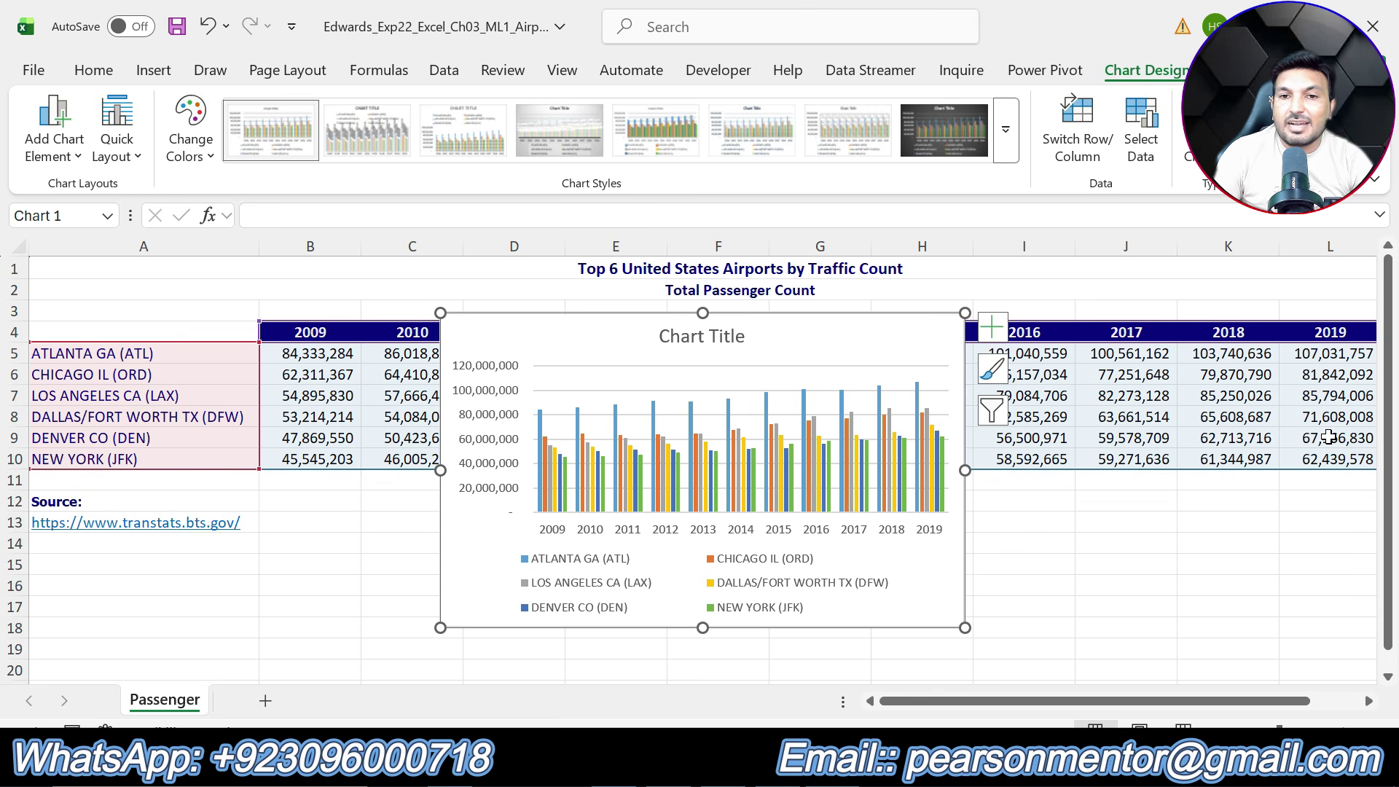
Step: Cut the clustered column chart and paste it in cell A15 of the Passenger sheet
right_click(785, 340)
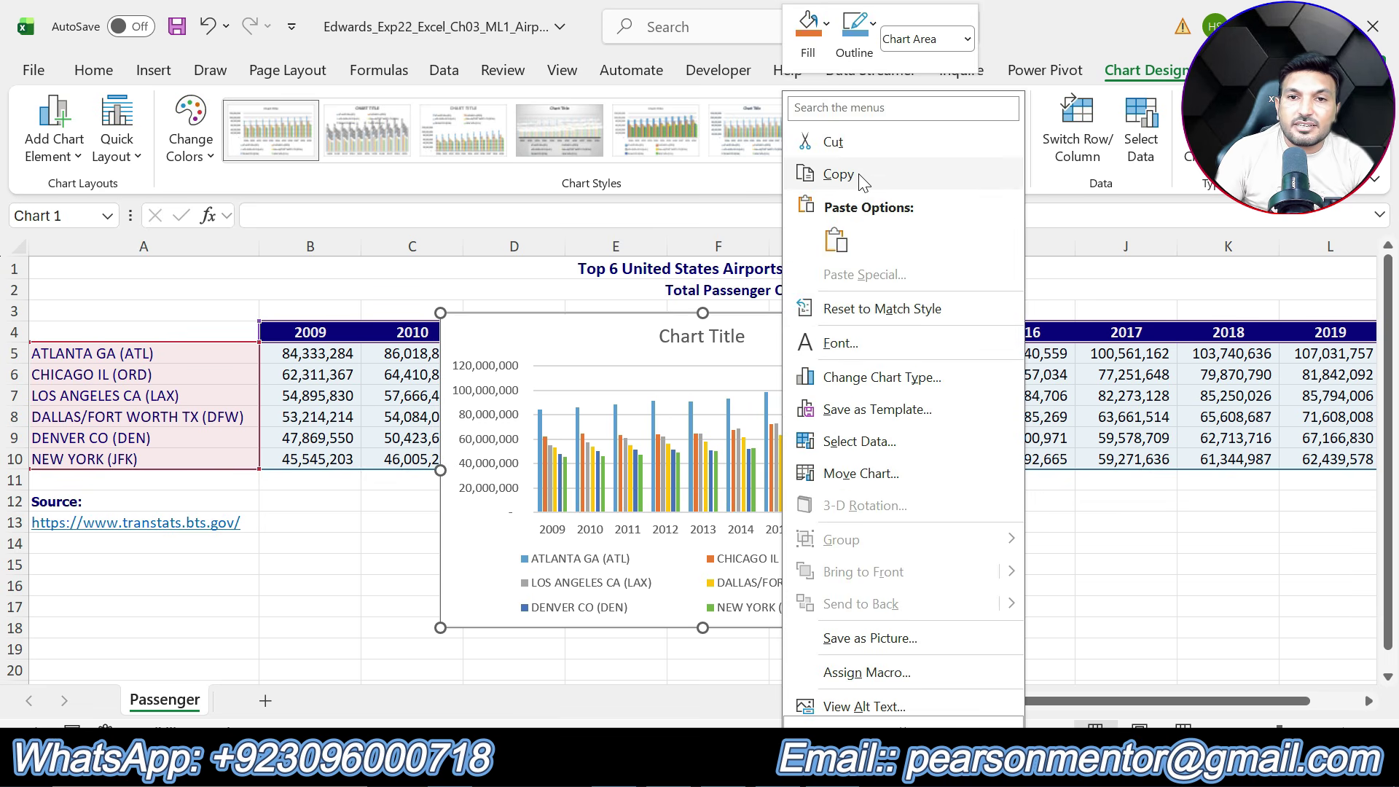
click(860, 151)
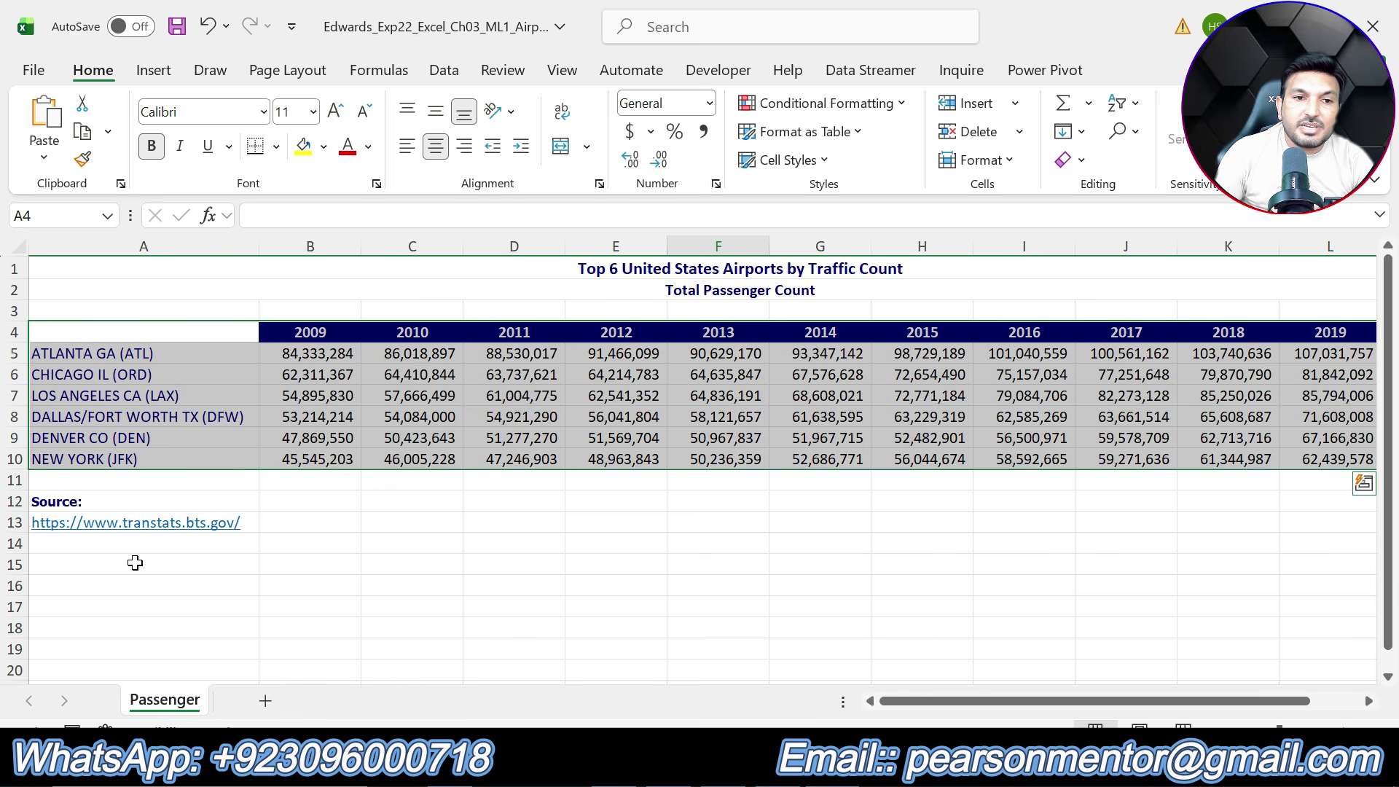
click(83, 561)
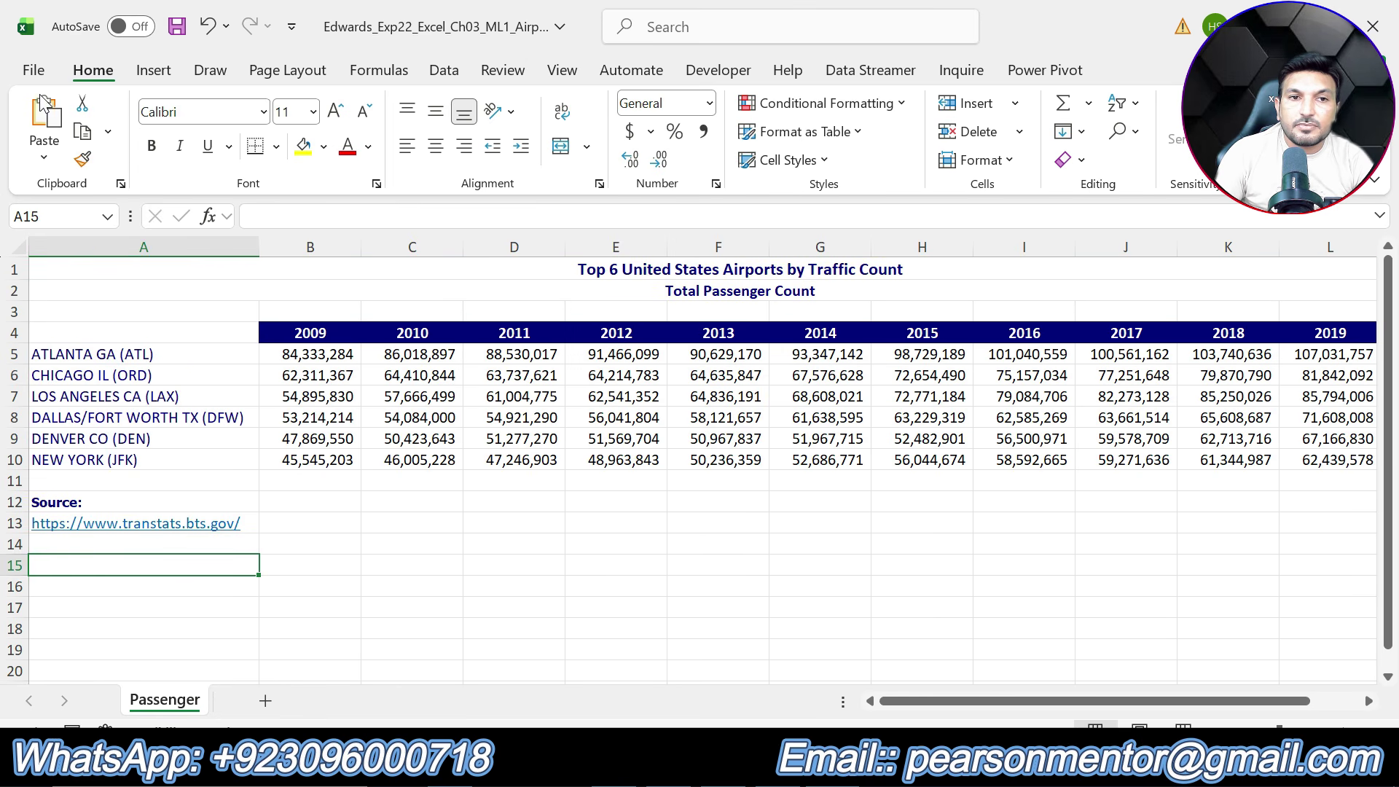
click(44, 116)
scroll(758, 503, down, 4)
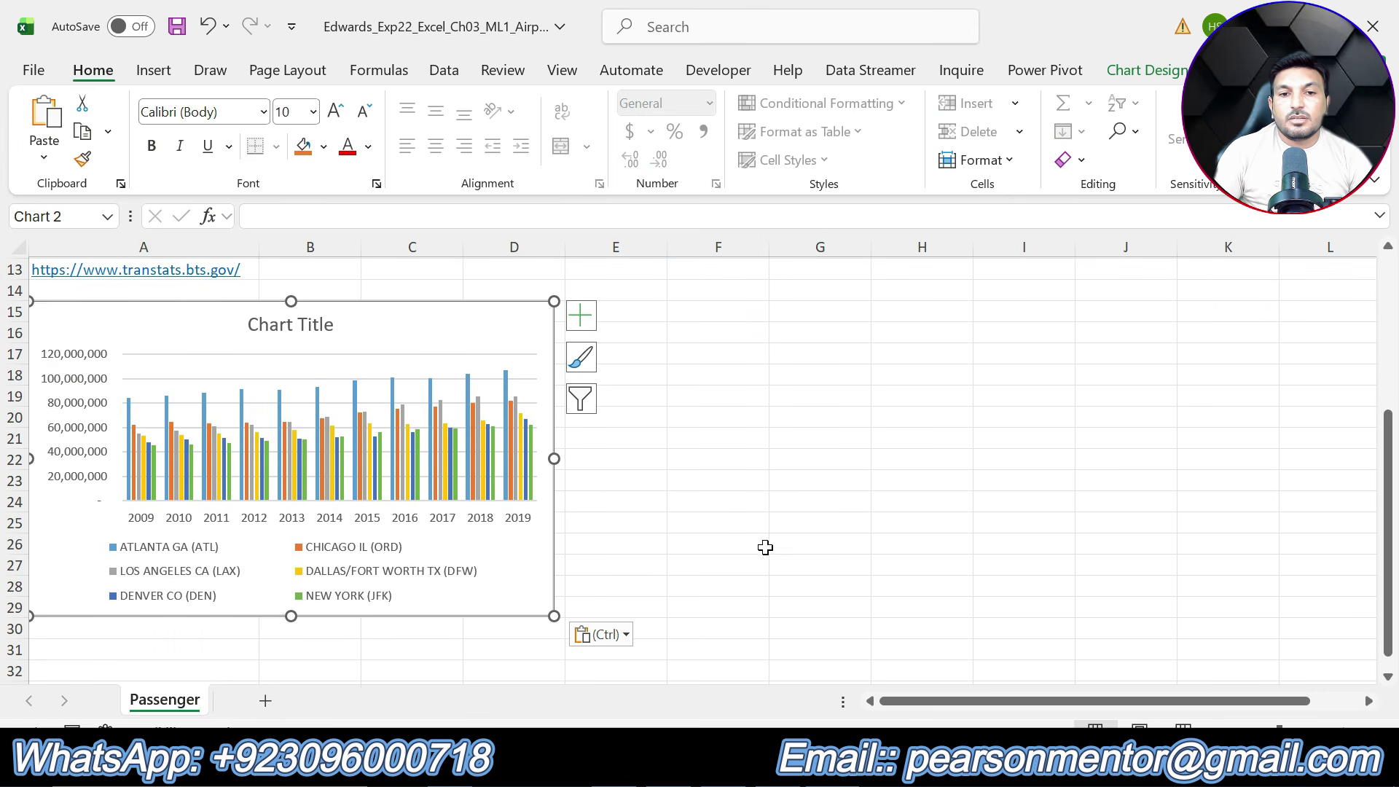
Step: Switch to the Word instructions, clear the step 2 highlight, and highlight the step 3 chart customization instruction in yellow
key(alt+Tab)
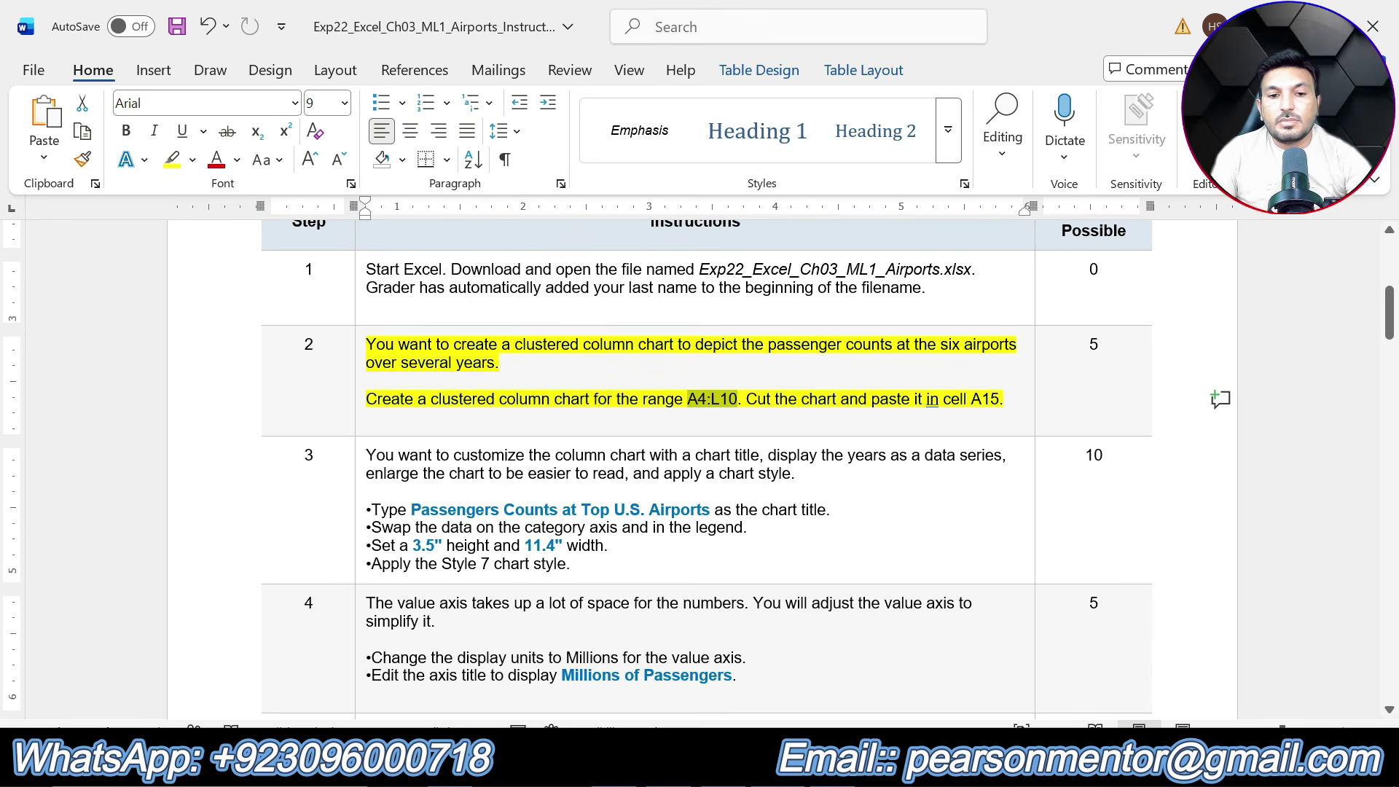
key(ctrl+z)
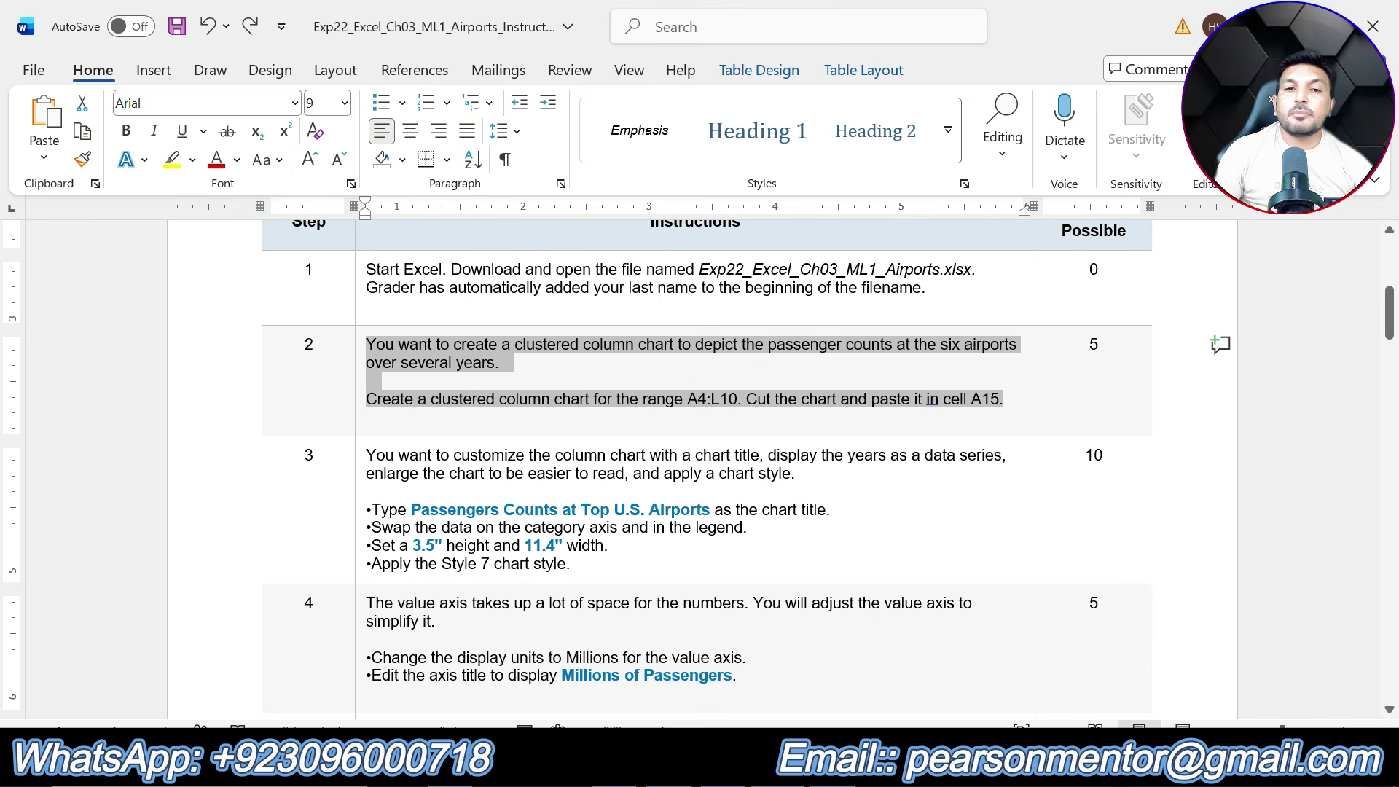
drag(620, 565, 363, 454)
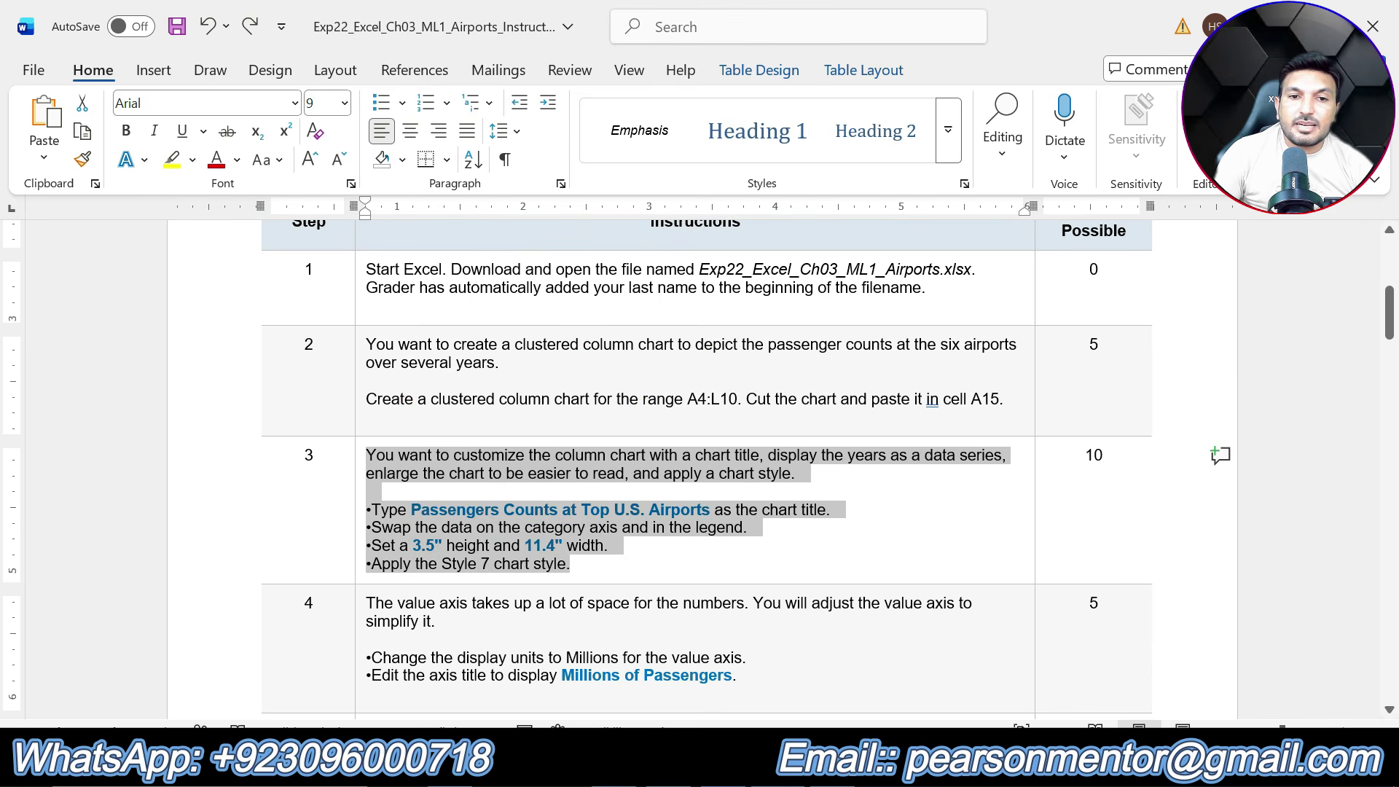
click(471, 411)
click(600, 527)
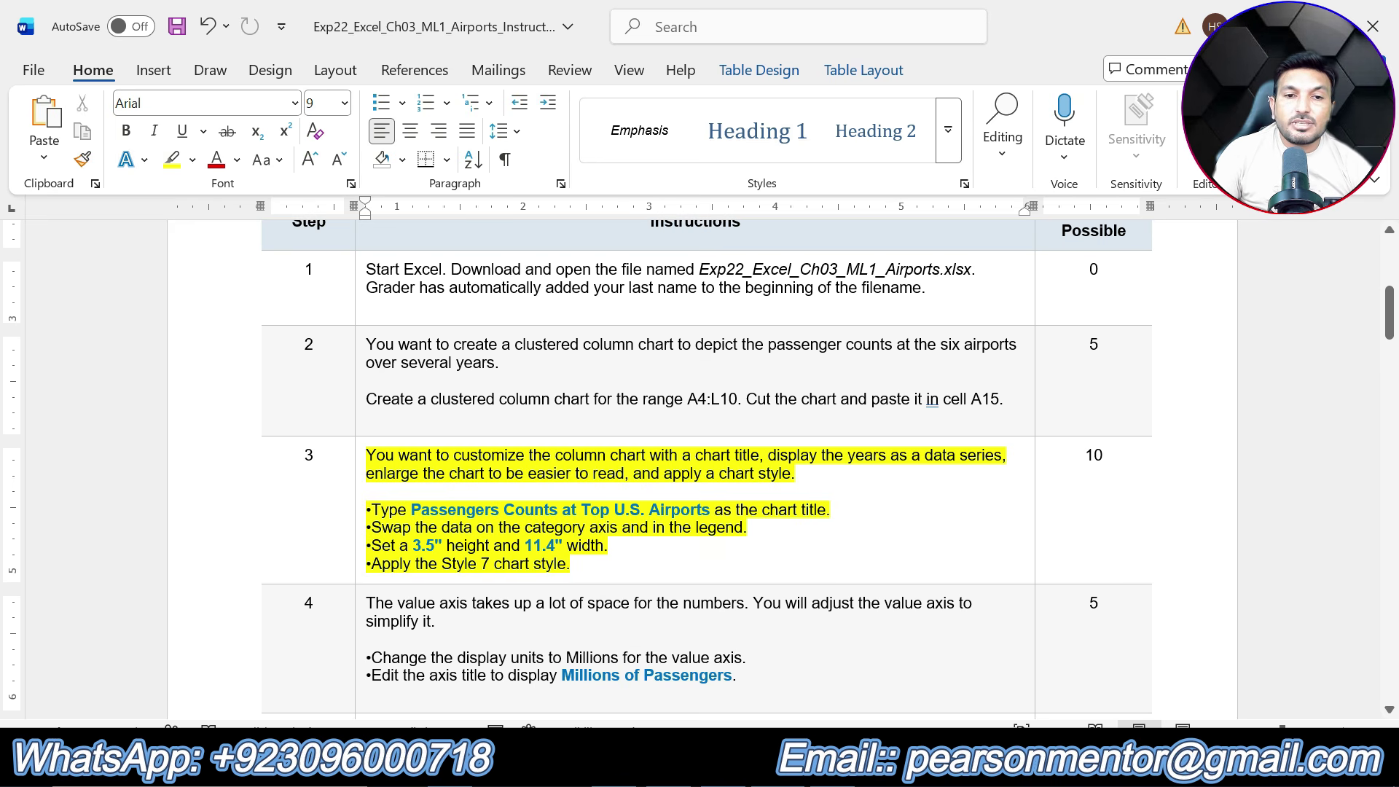
Step: Copy "Passengers Counts at Top U.S. Airports" from step 3 and use it as the column chart's title in the Excel workbook
drag(412, 510, 712, 510)
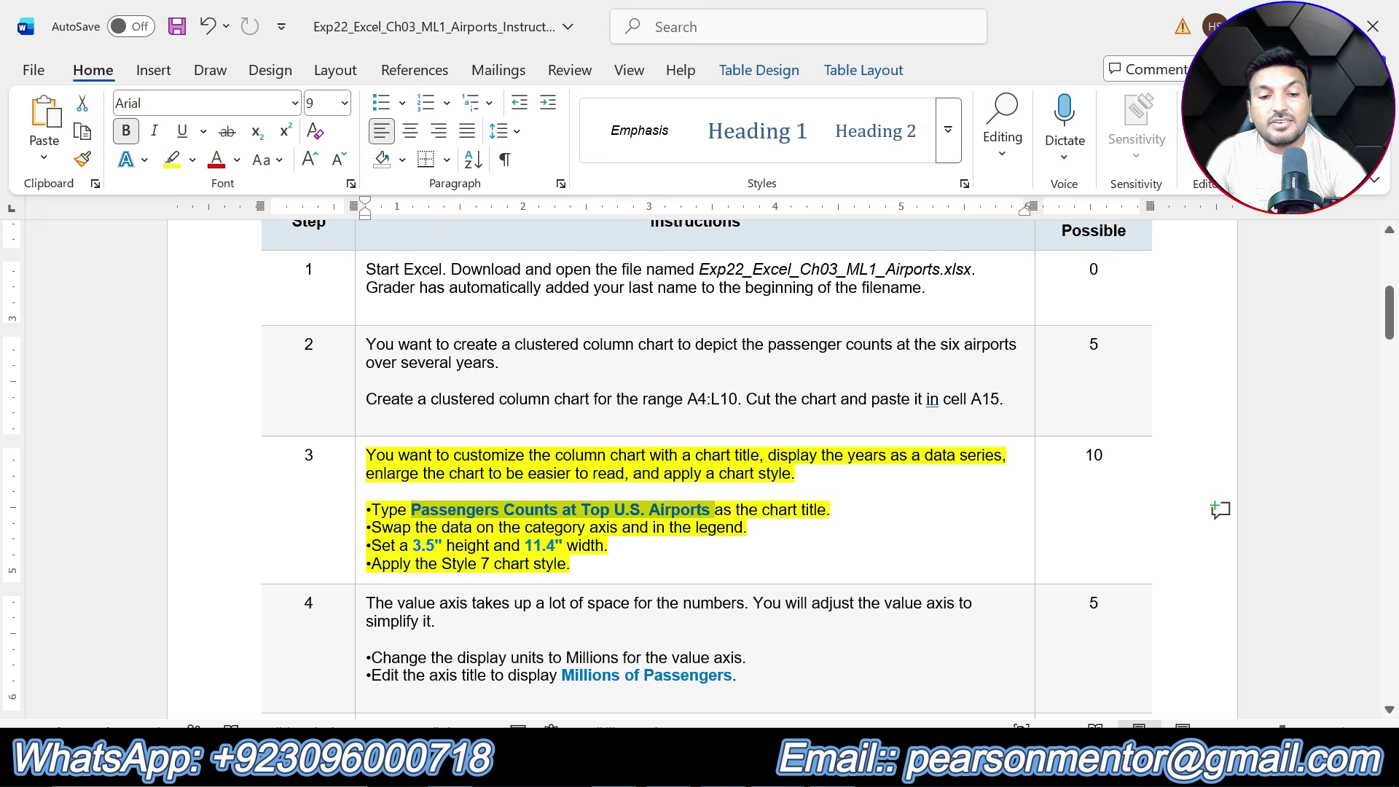
key(ctrl+x)
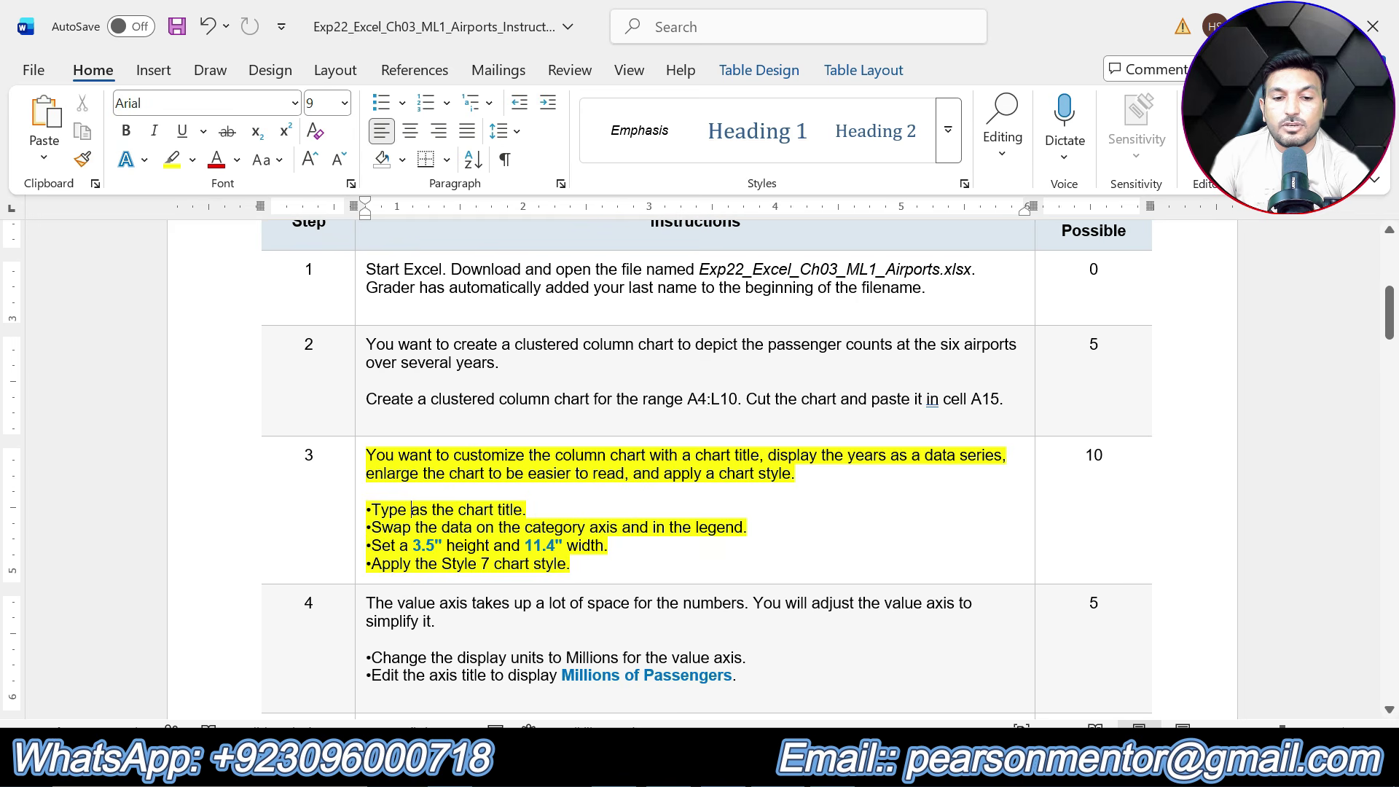
key(ctrl+z)
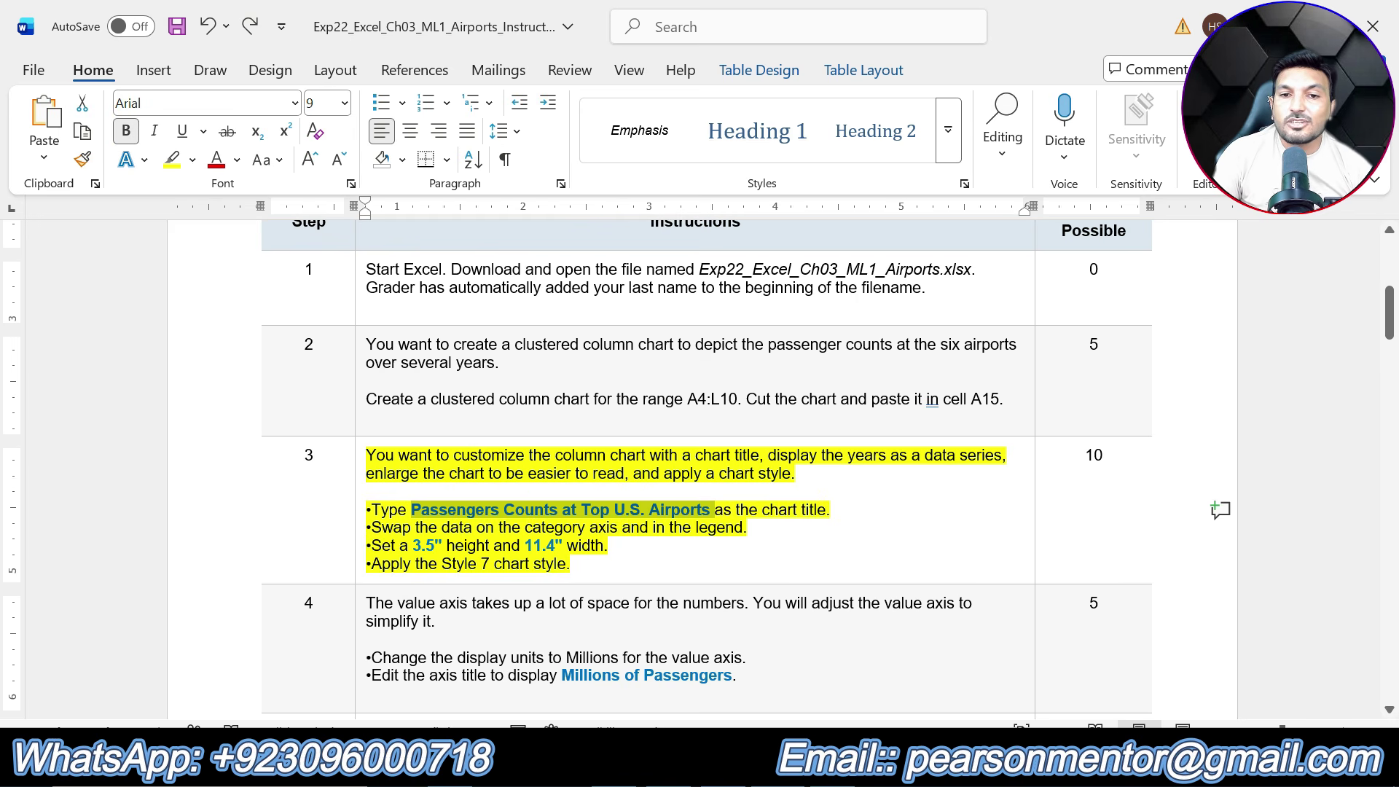
key(alt+Tab)
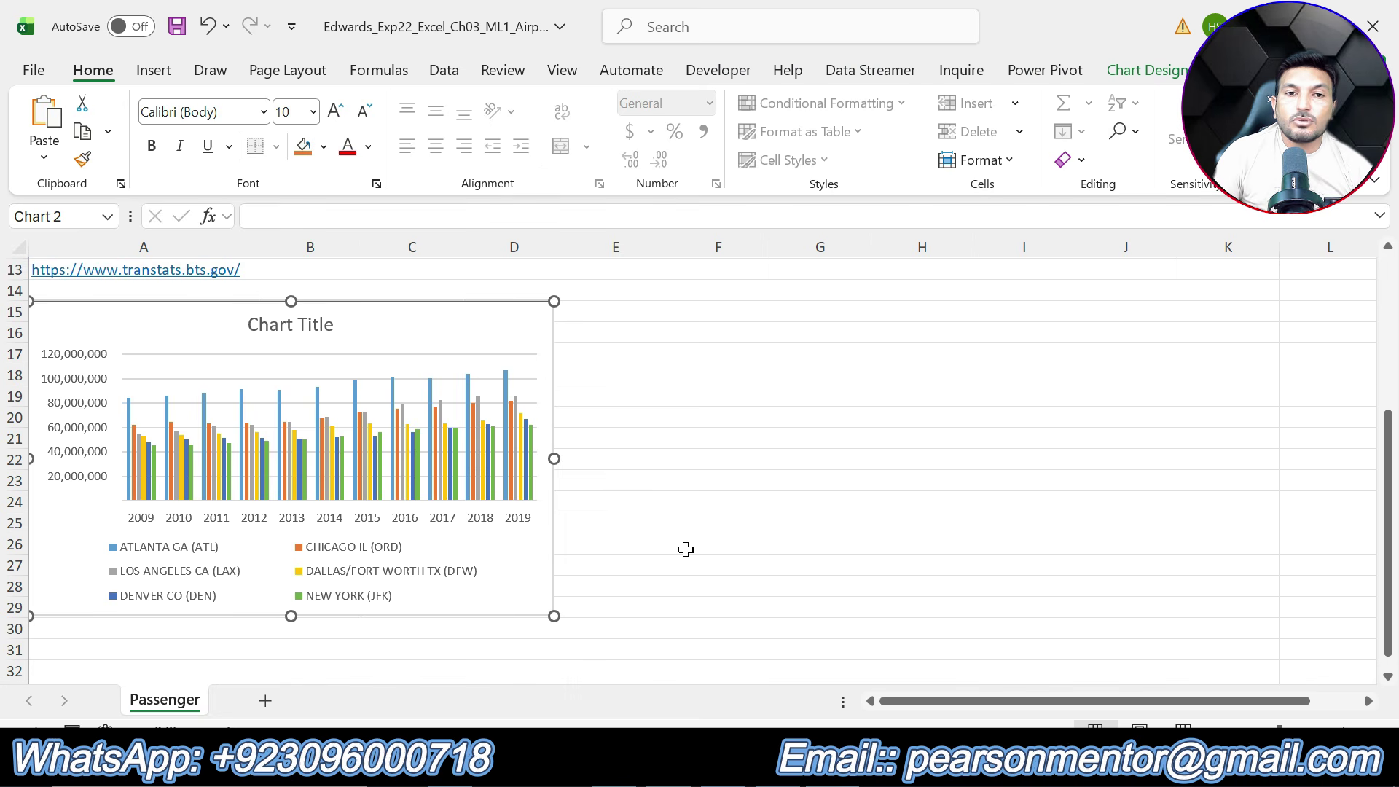
click(312, 326)
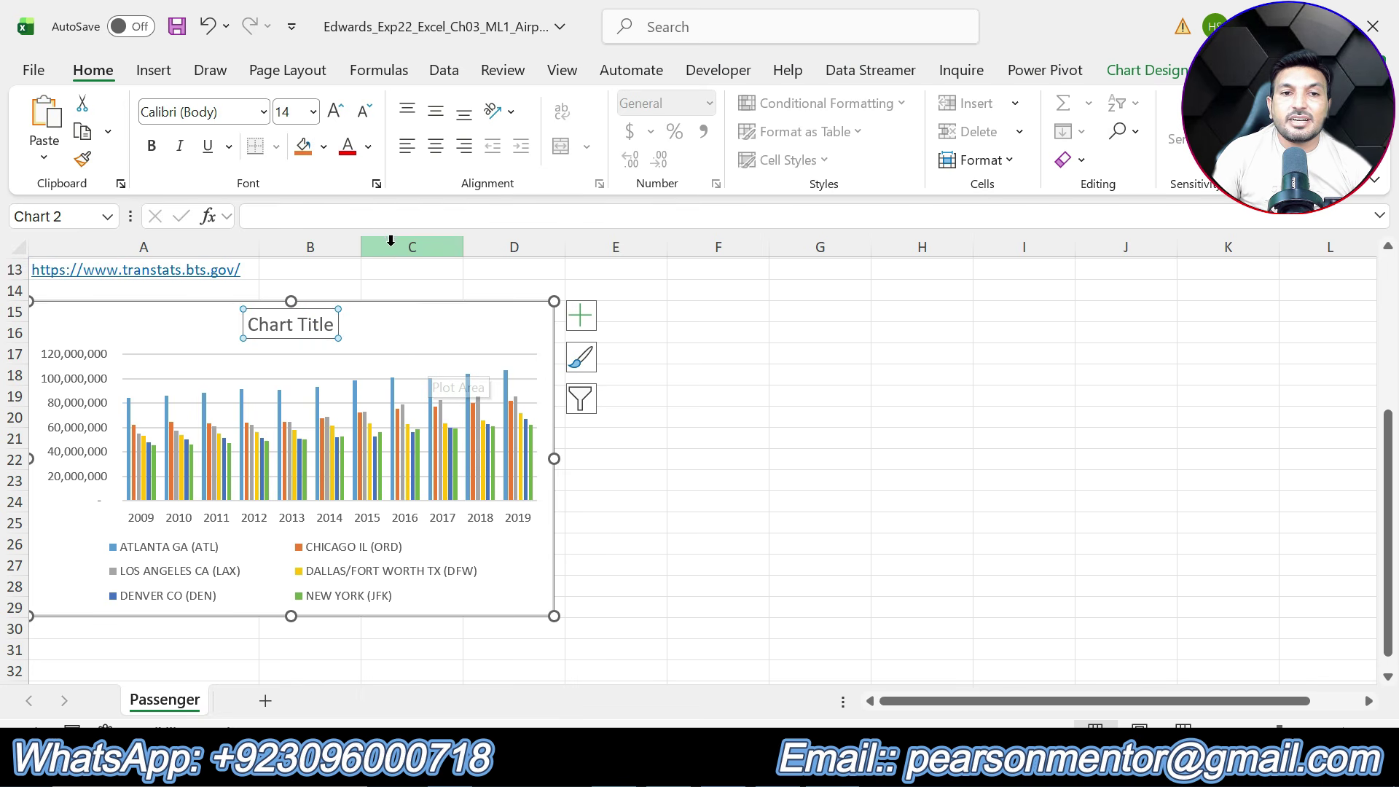
click(248, 216)
key(ctrl+v)
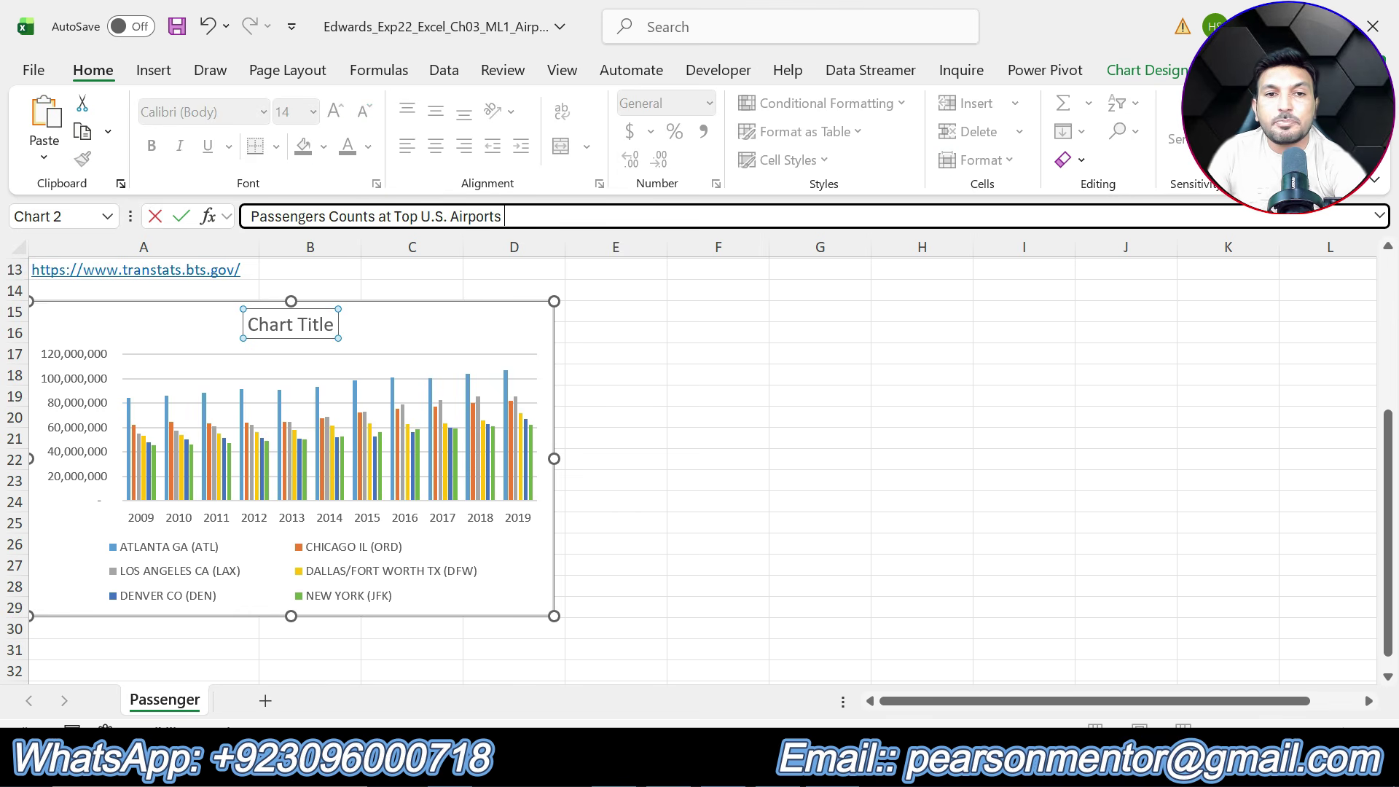
key(Return)
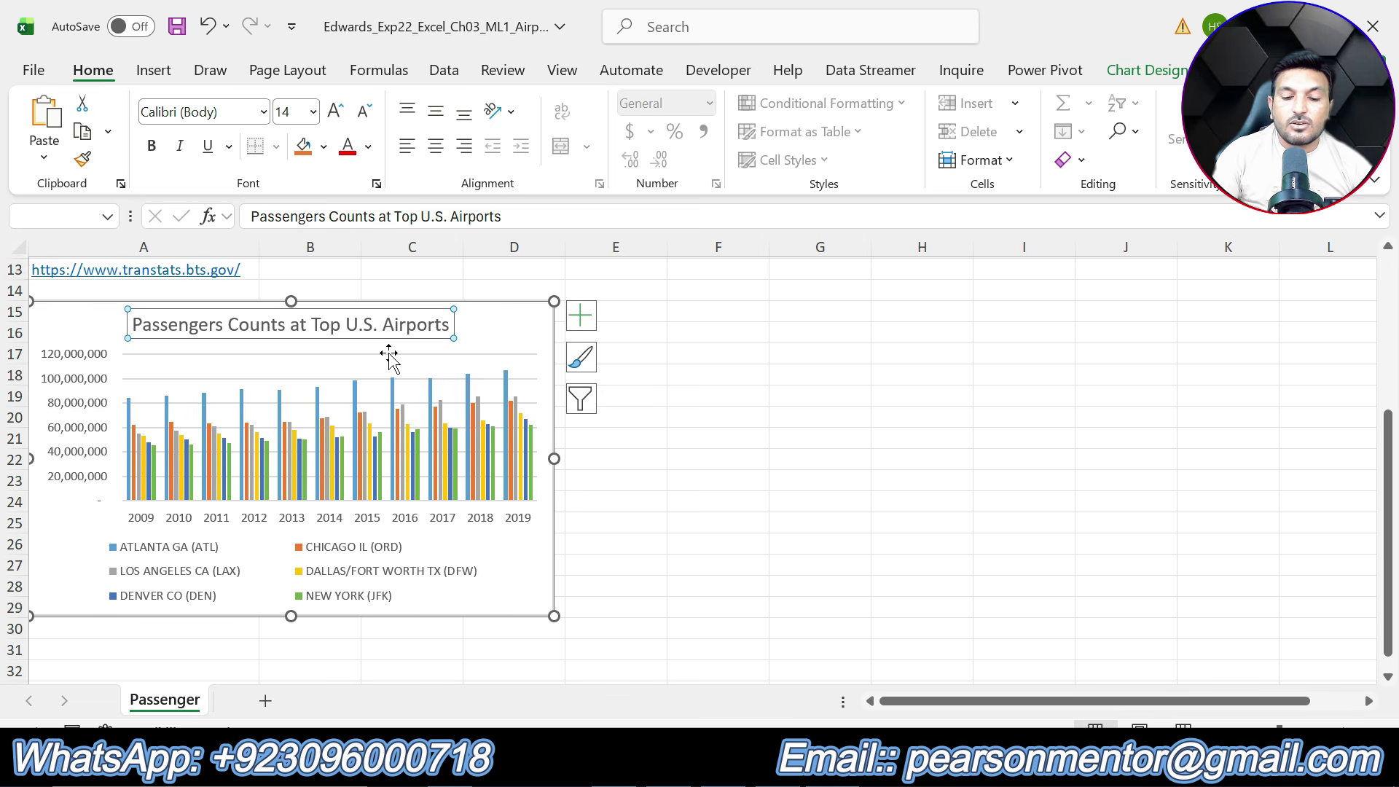
Step: Swap the column chart's rows and columns so the years become the data series and the airports the category labels
key(alt+Tab)
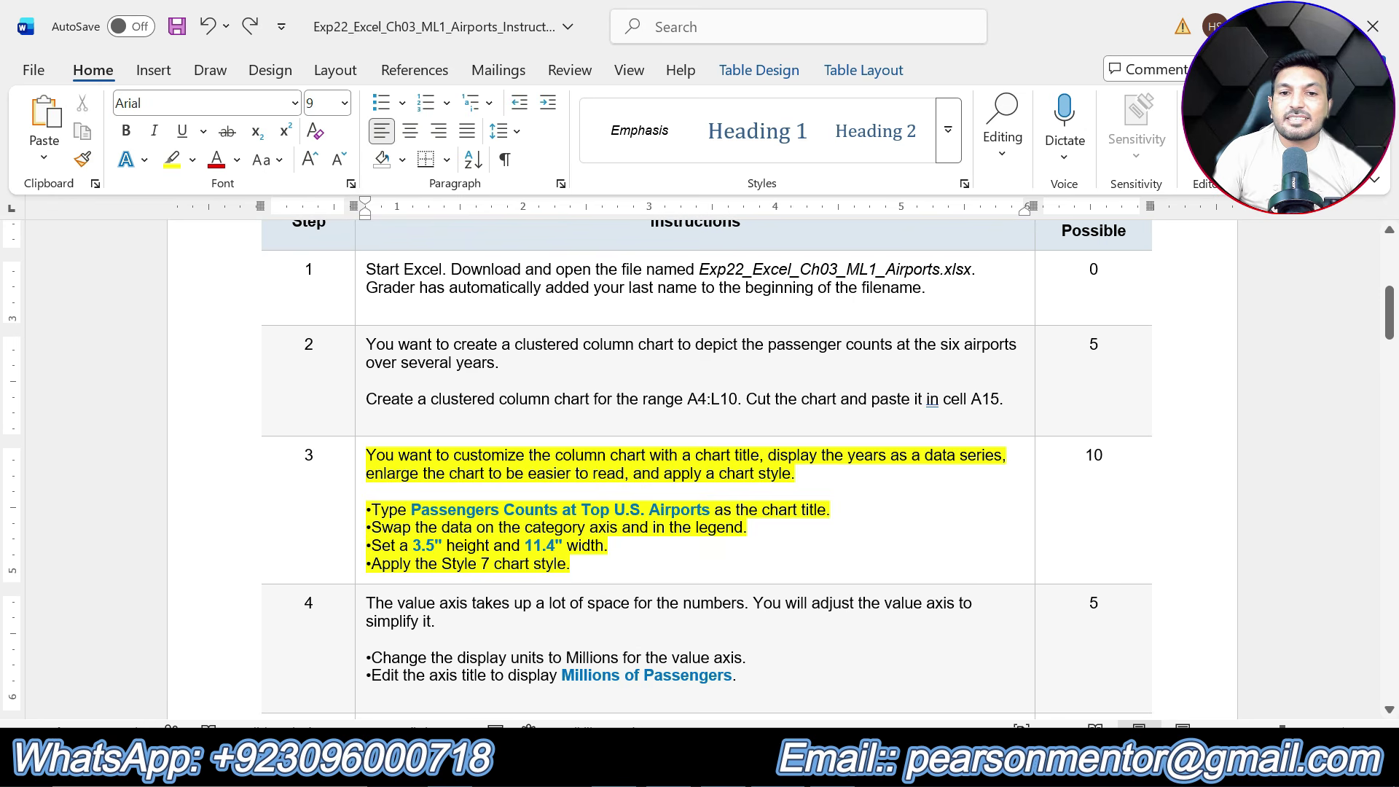
key(alt+Tab)
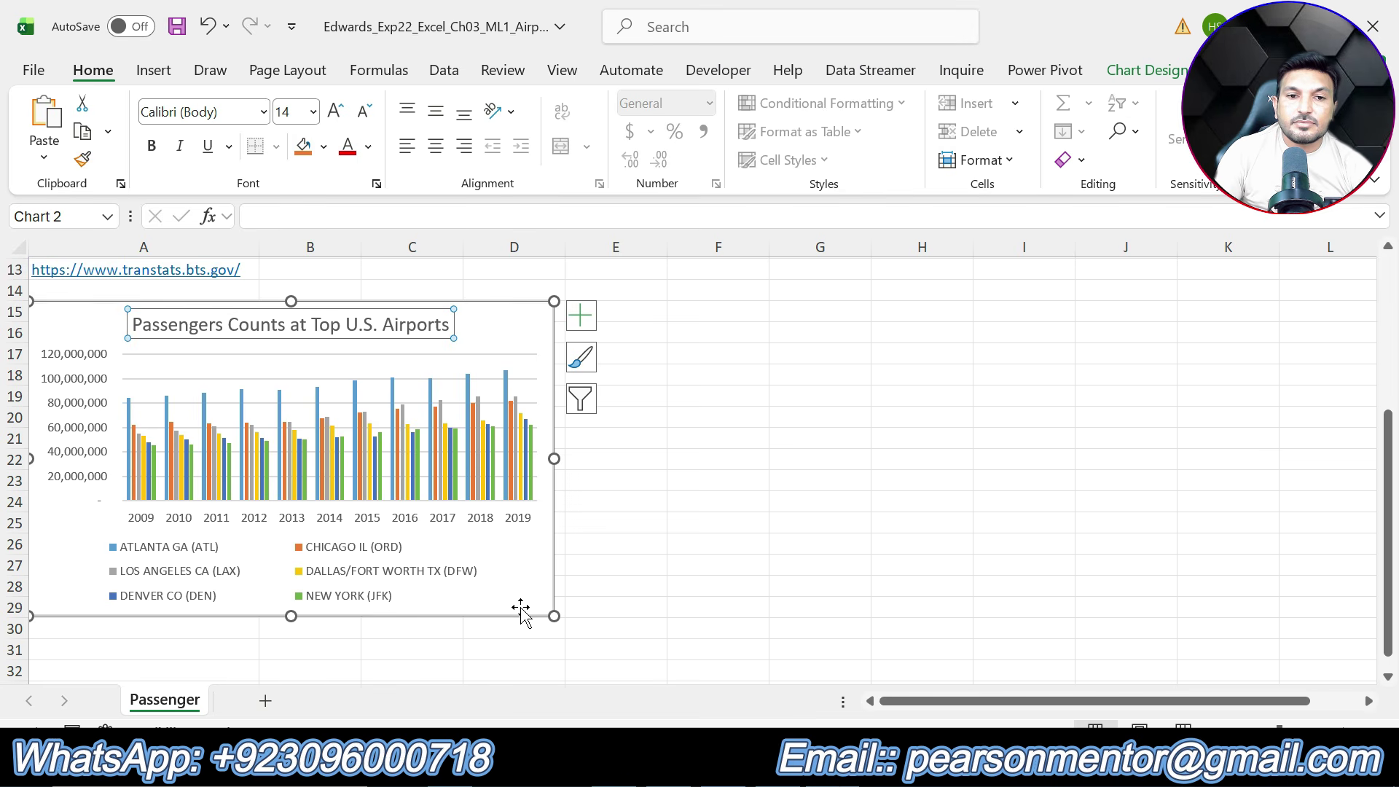
click(506, 321)
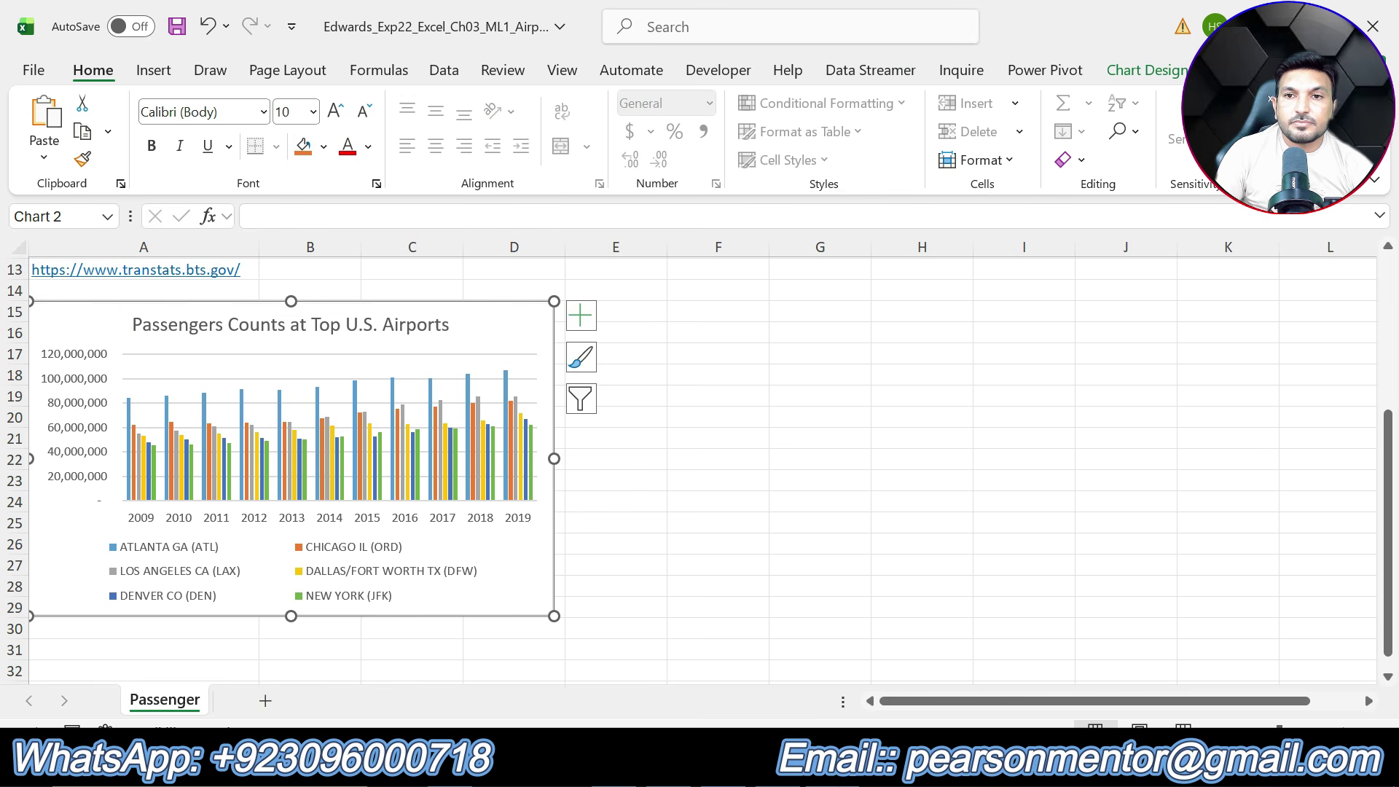
click(1144, 73)
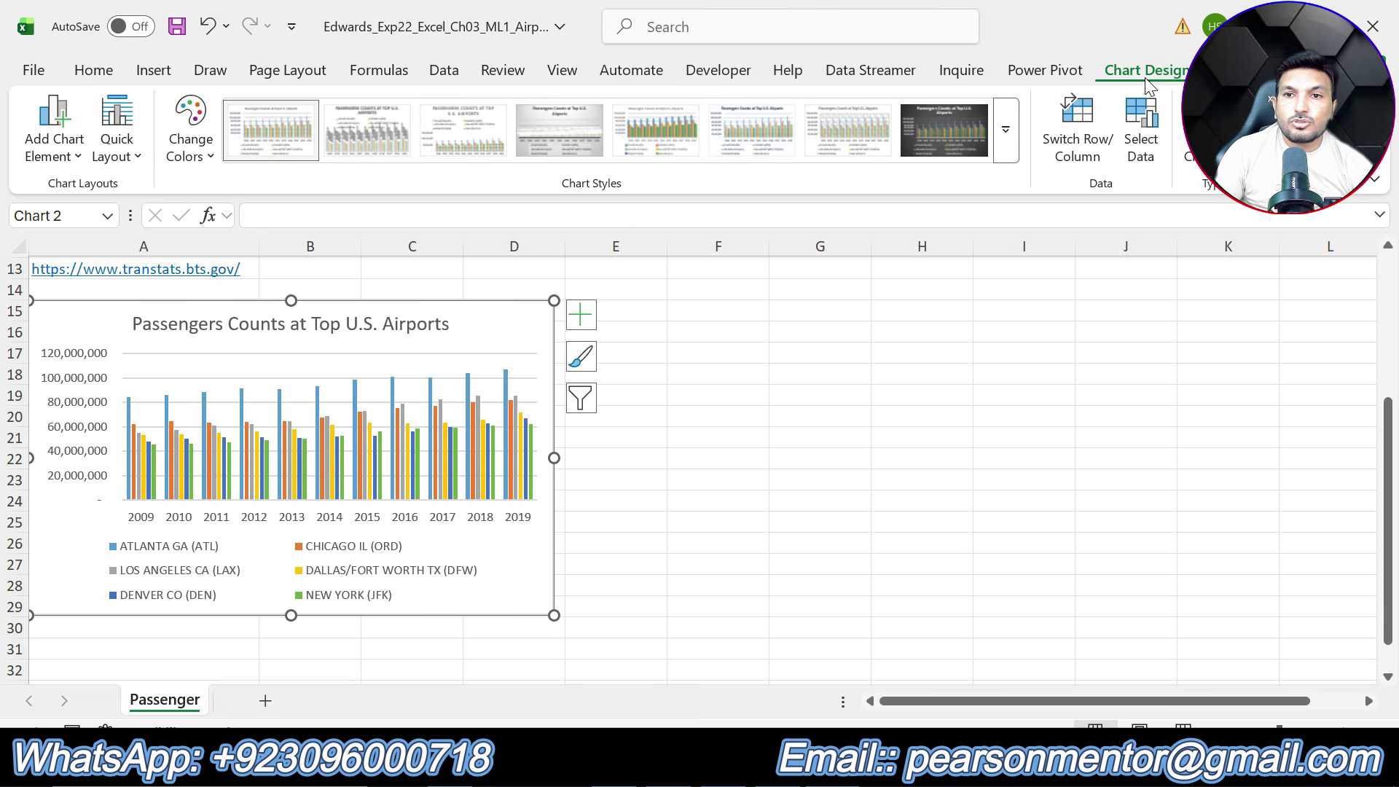
click(1153, 156)
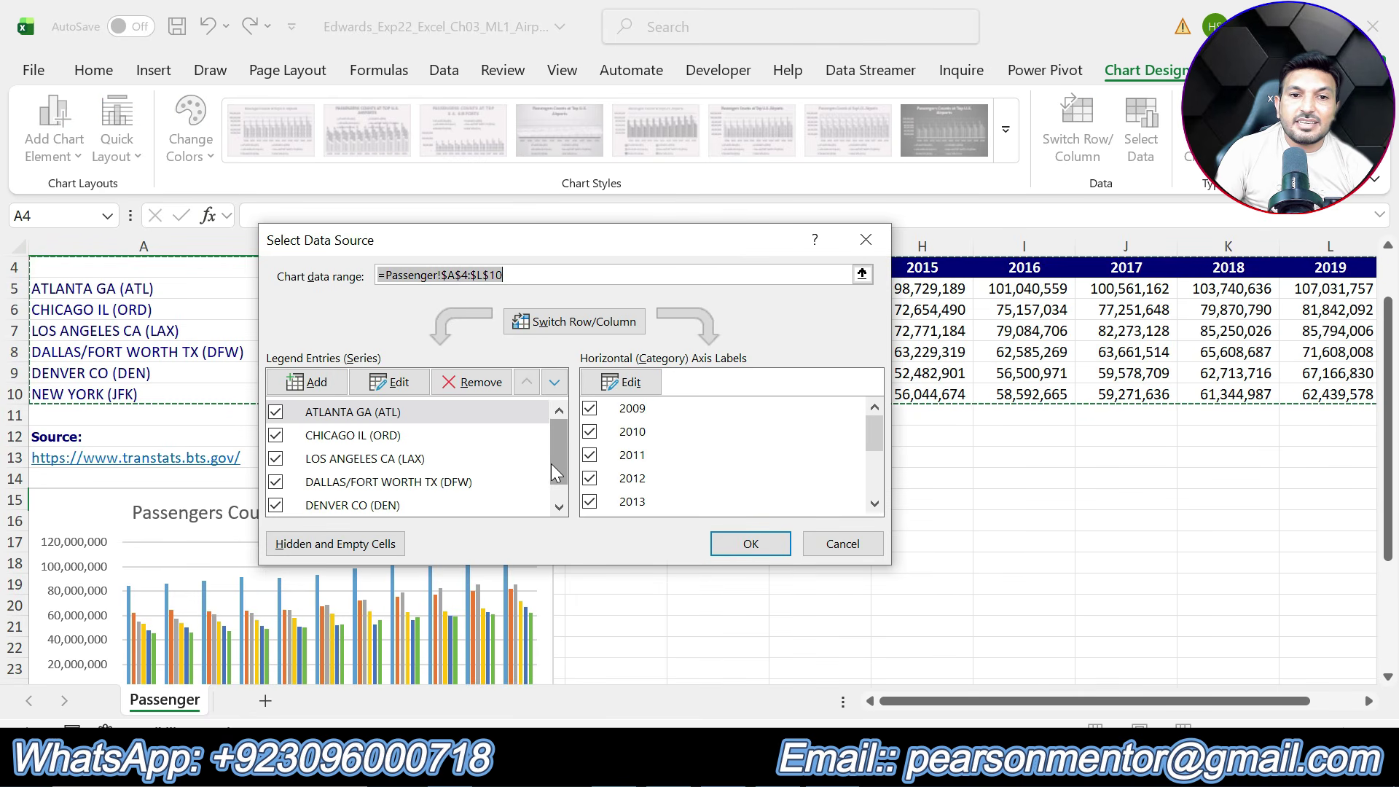
scroll(596, 619, down, 2)
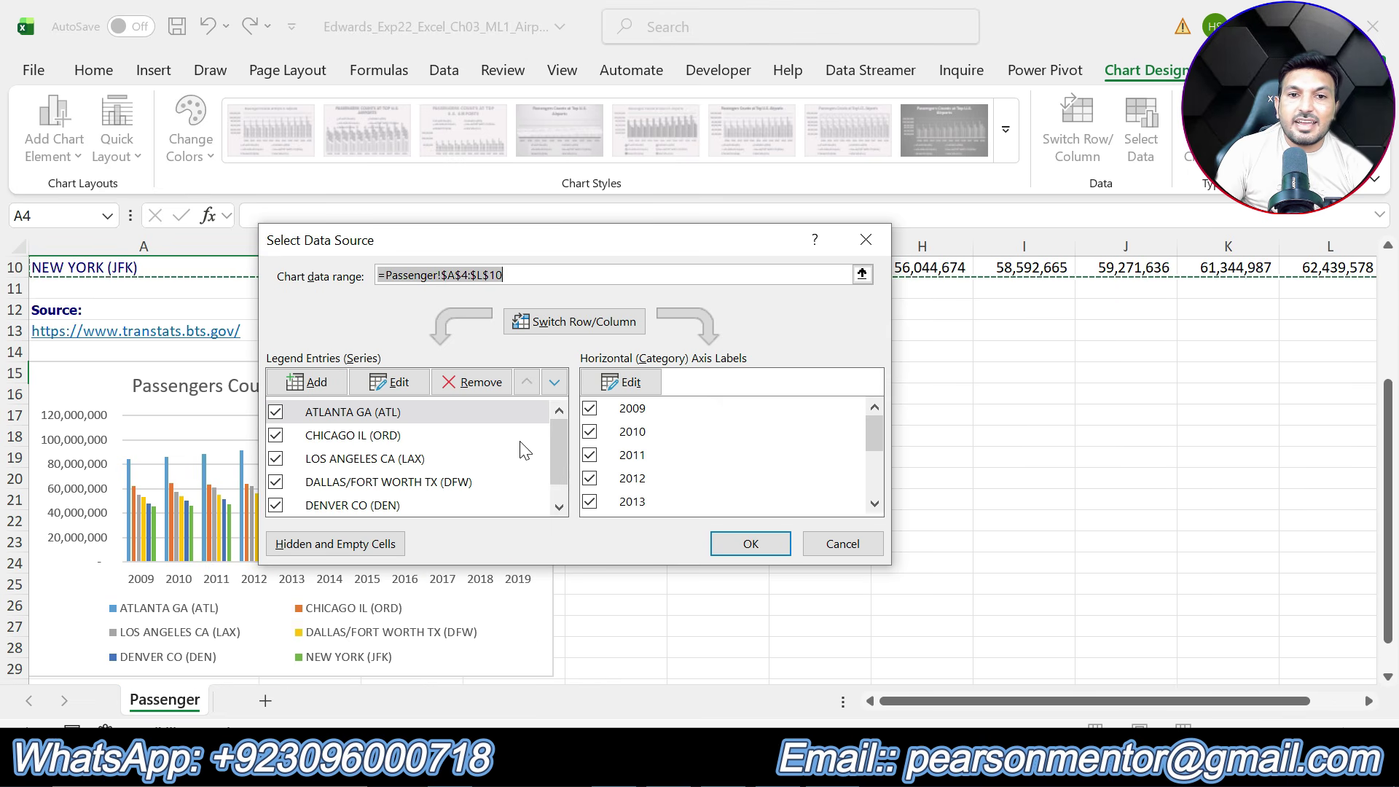
click(586, 321)
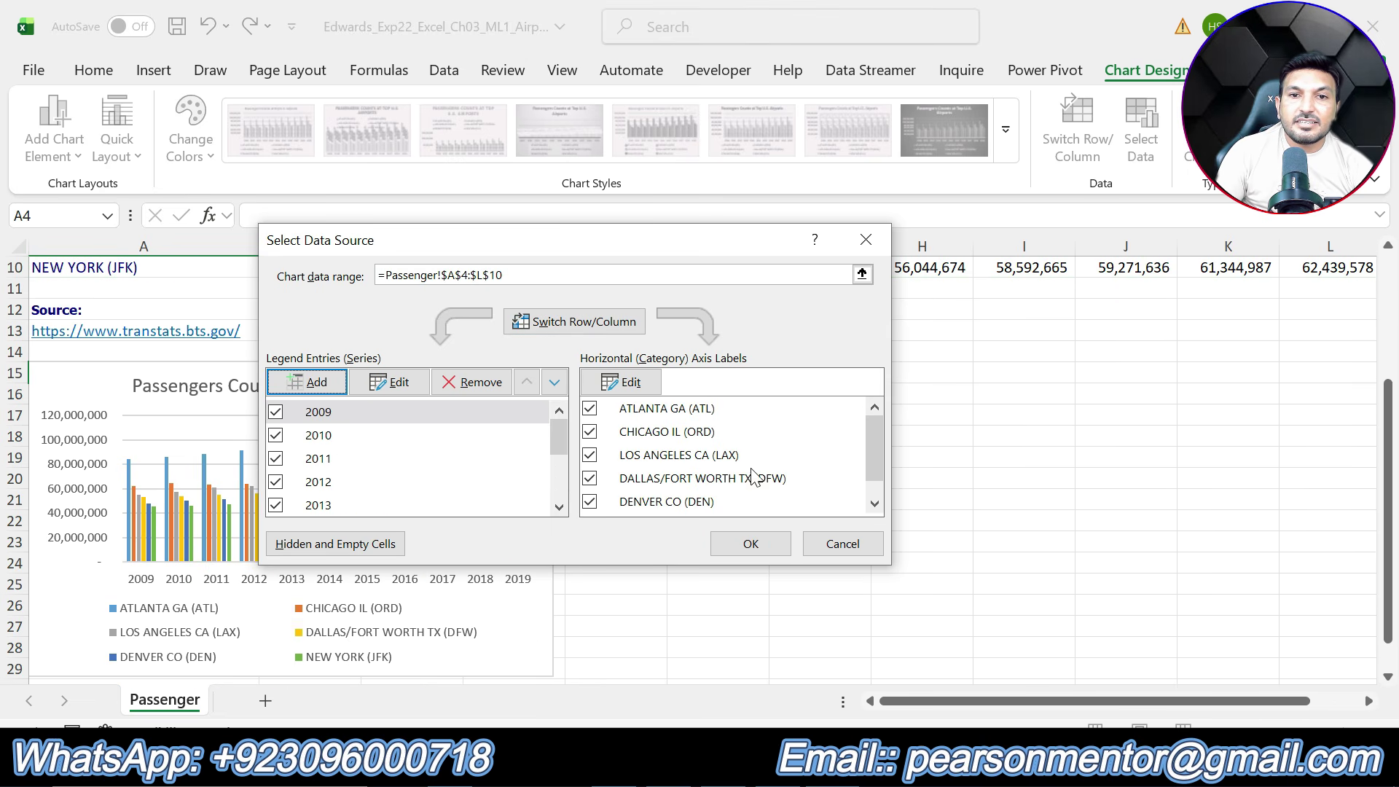
click(753, 544)
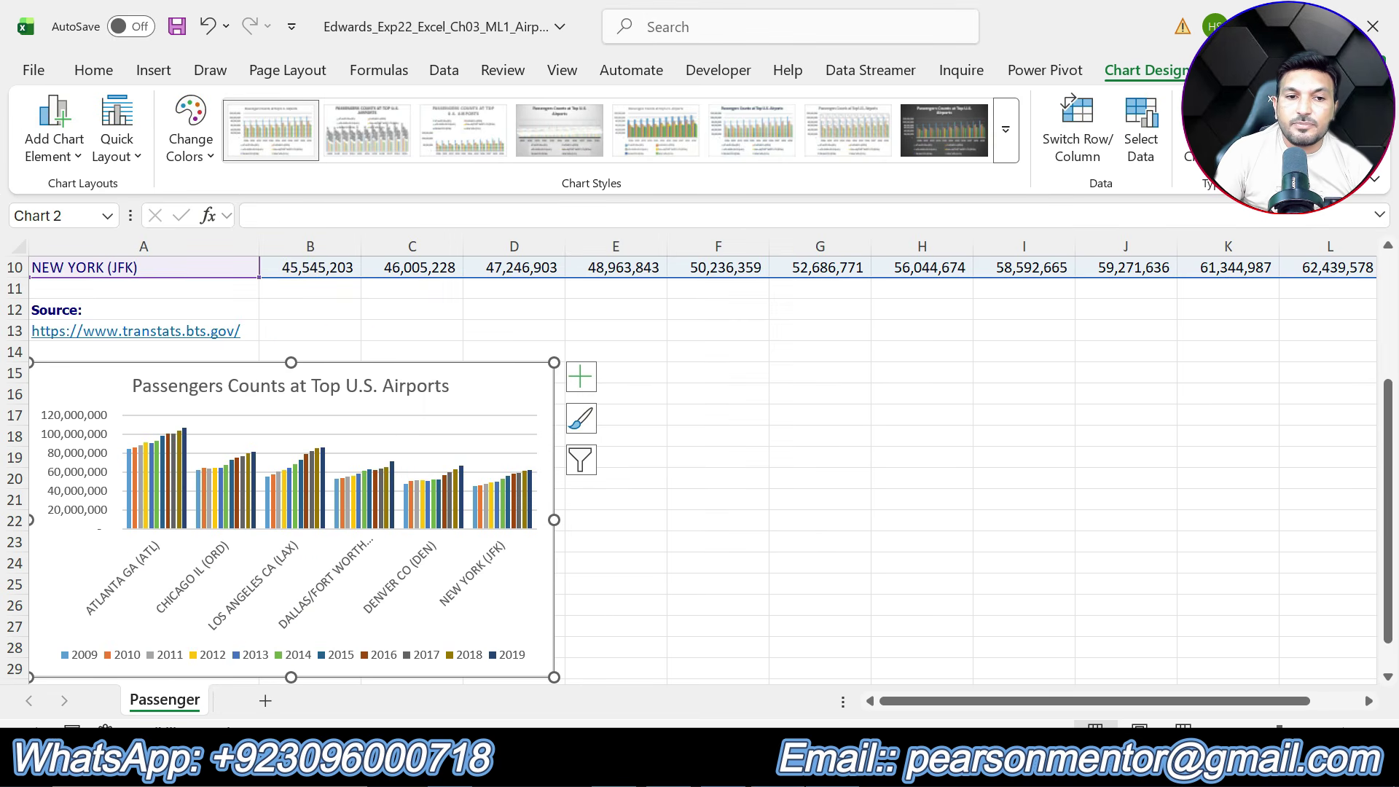
Step: Check the chart size in the step 3 instruction and set the column chart's height to 3.5" in Excel
click(683, 593)
scroll(413, 484, down, 1)
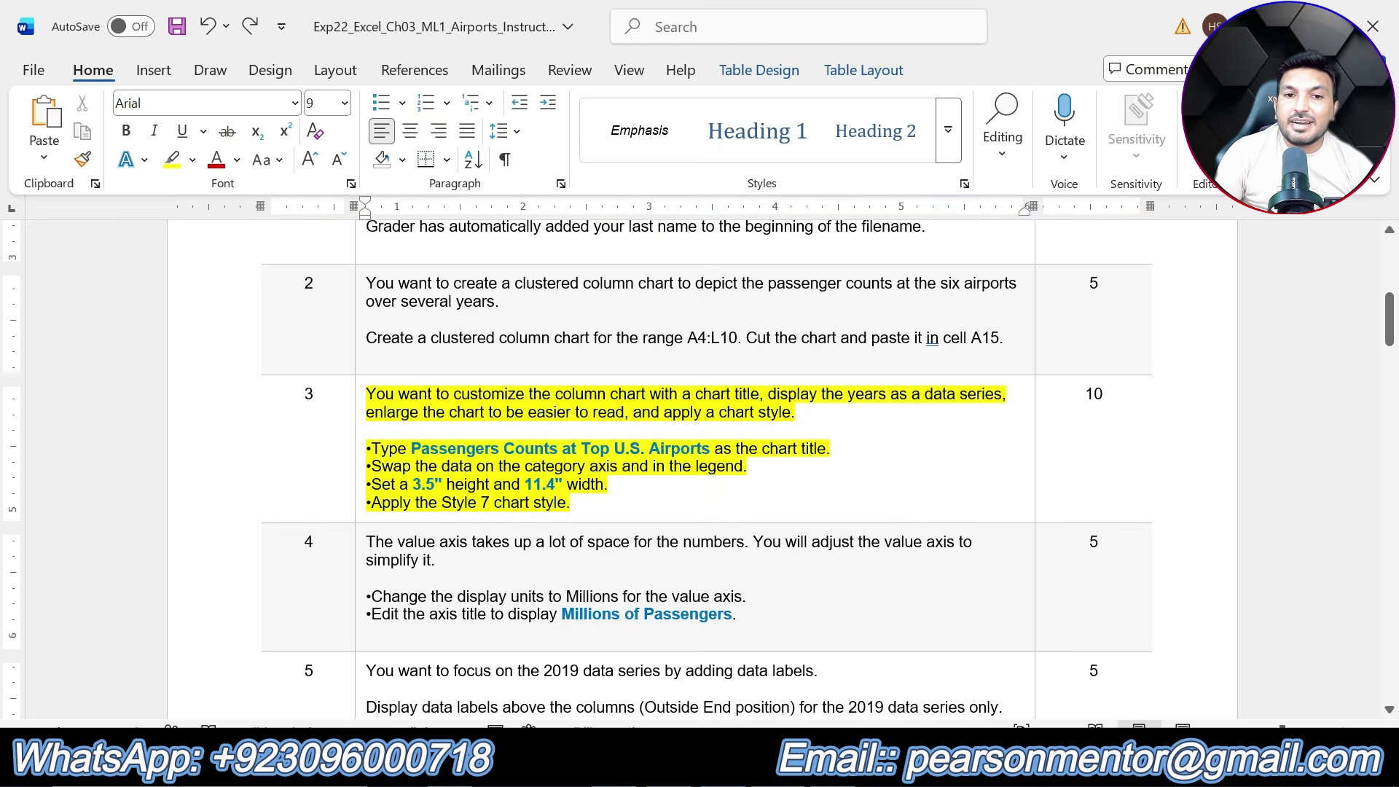
click(717, 597)
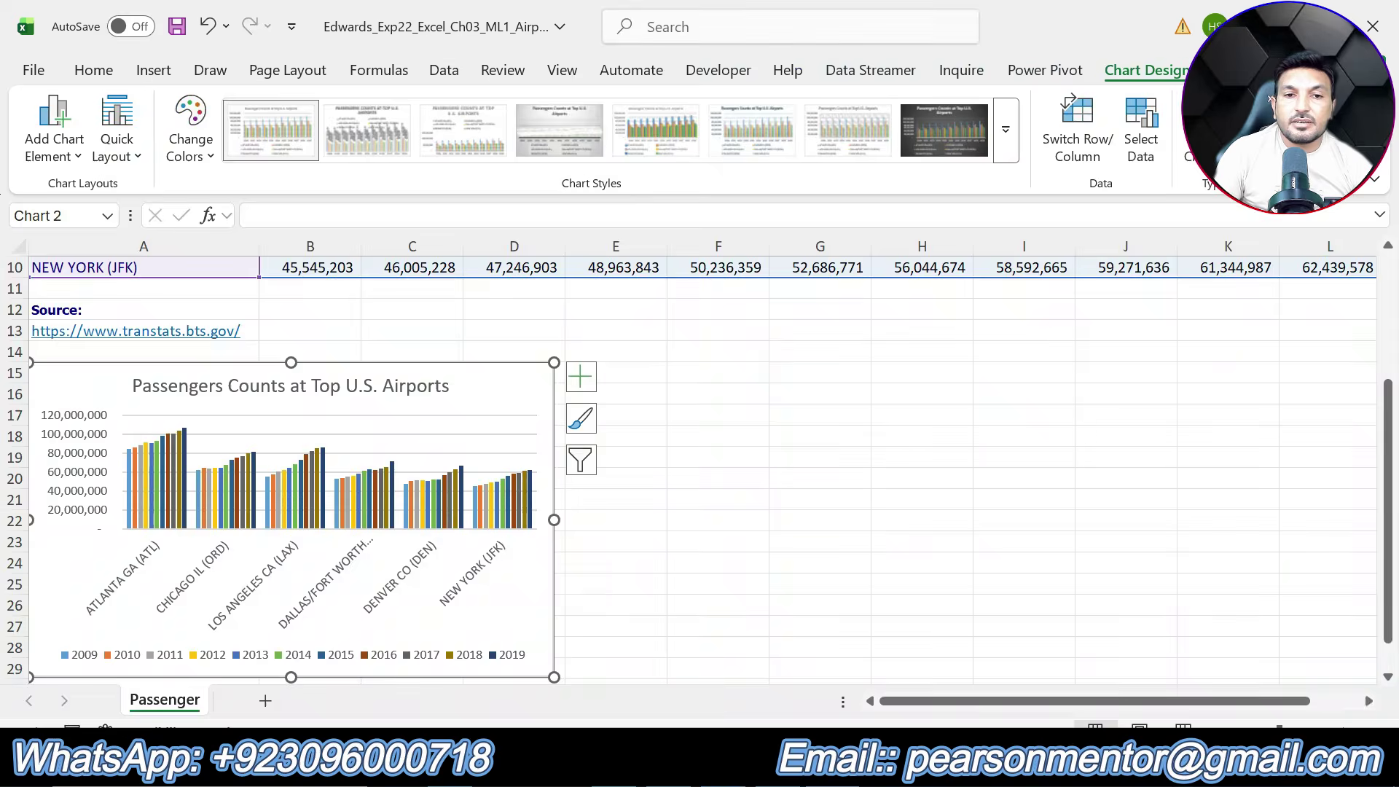
click(495, 372)
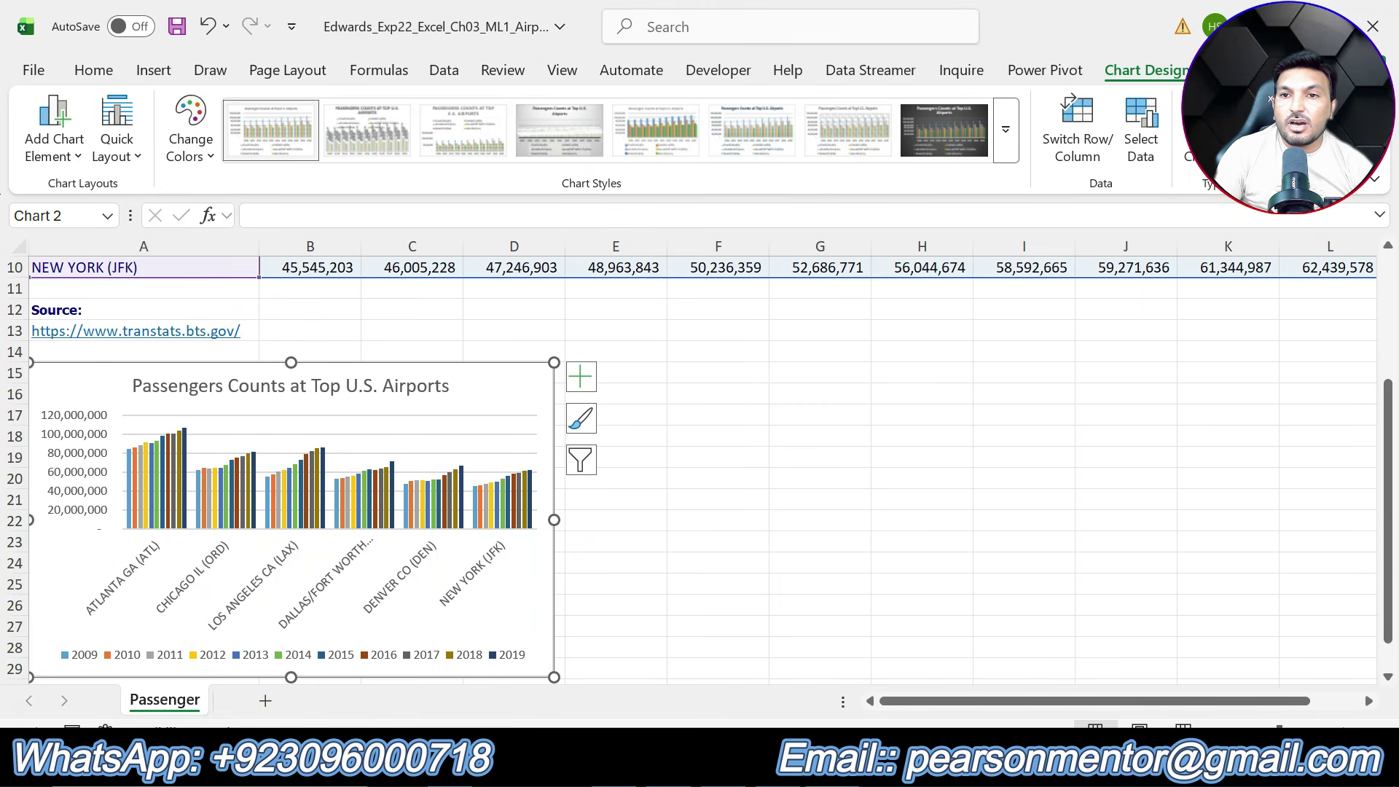
click(1240, 70)
click(1199, 112)
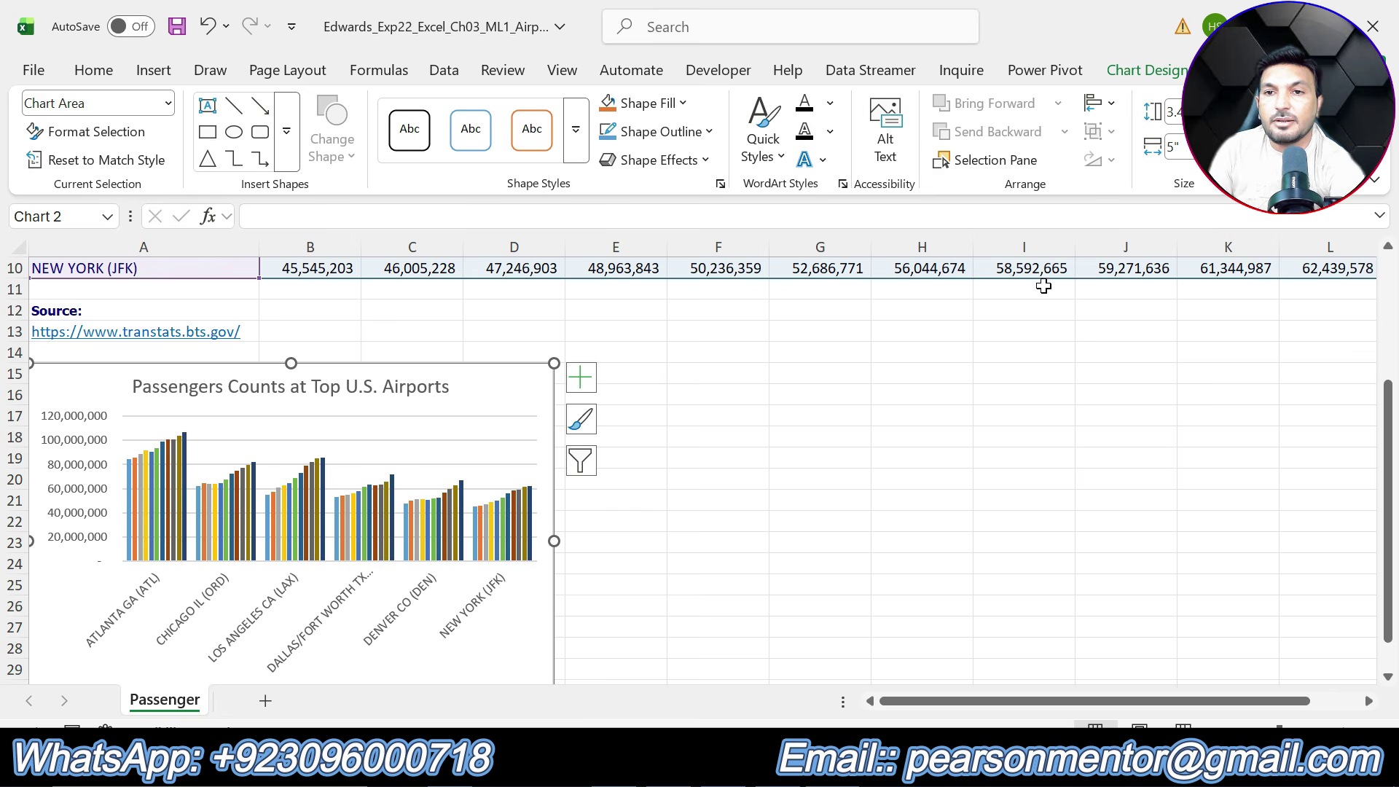
key(alt+Tab)
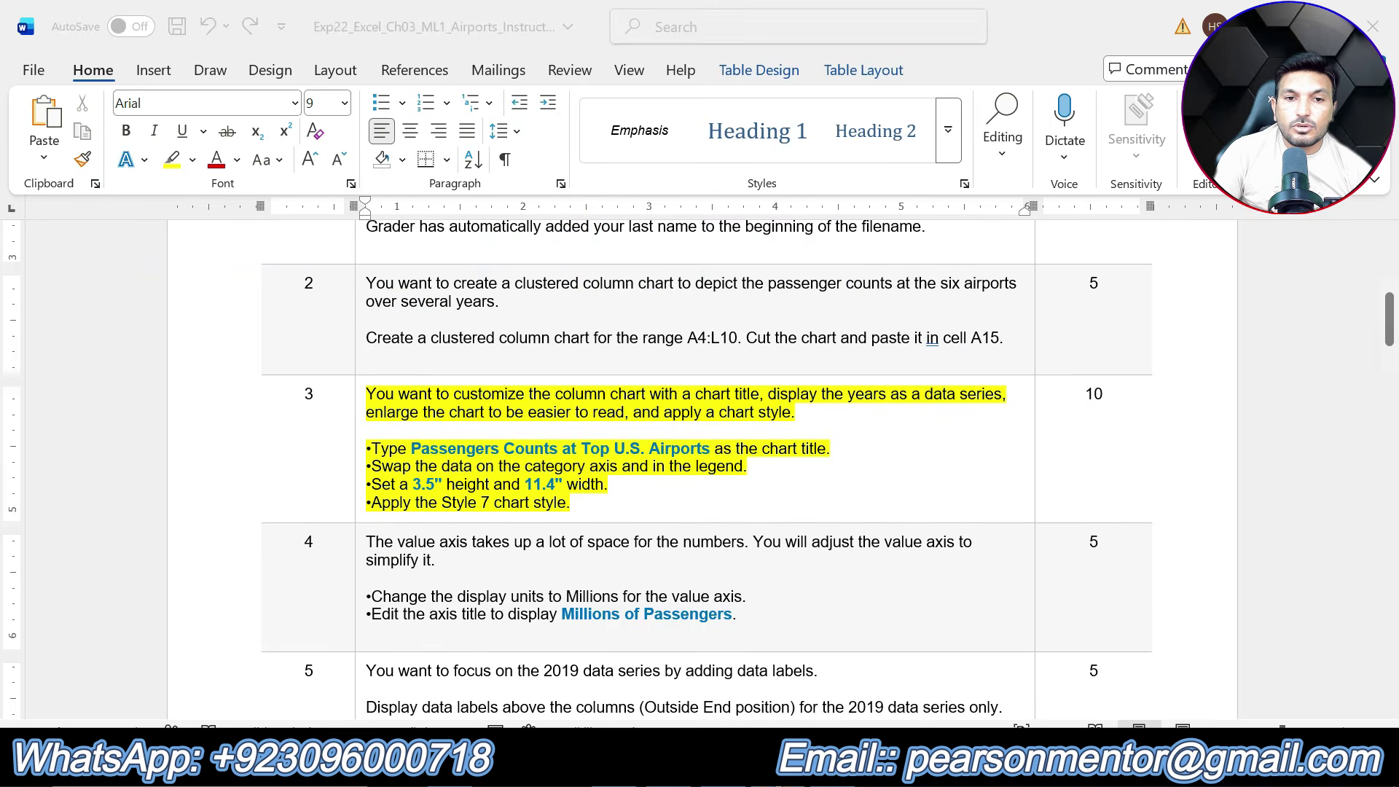
key(alt+Tab)
text(3)
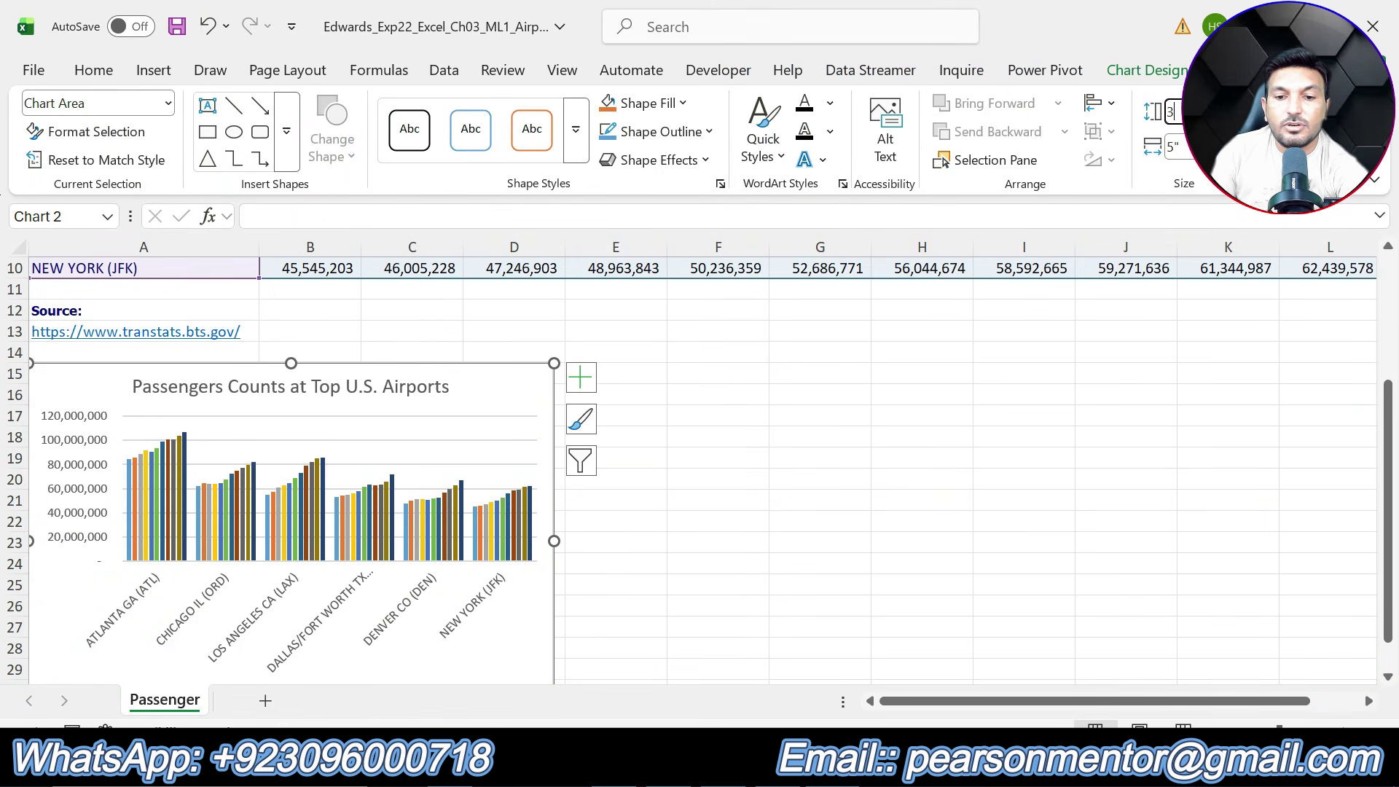
text(.5)
key(Return)
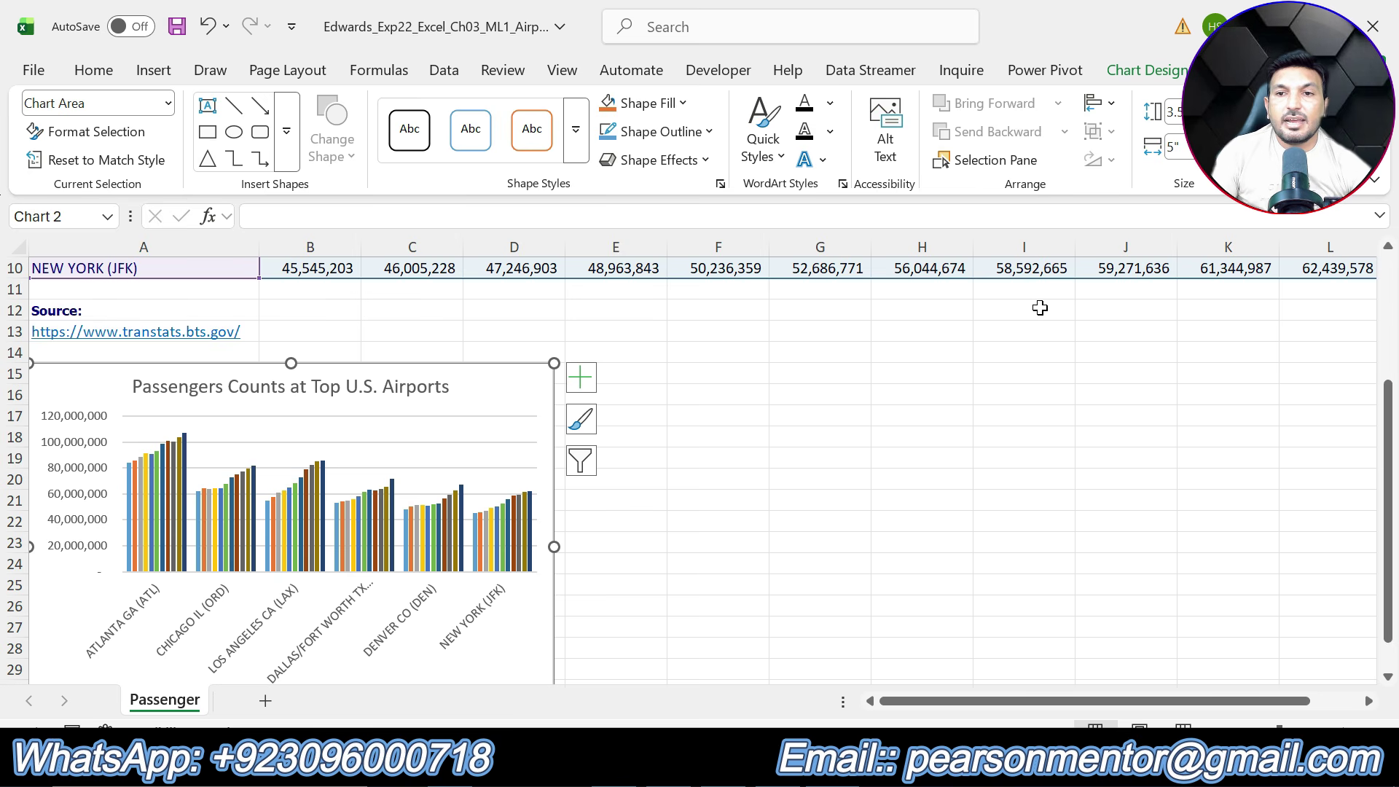
Step: Set the column chart's width to 11.4" and look over the enlarged chart
click(1173, 146)
text(11)
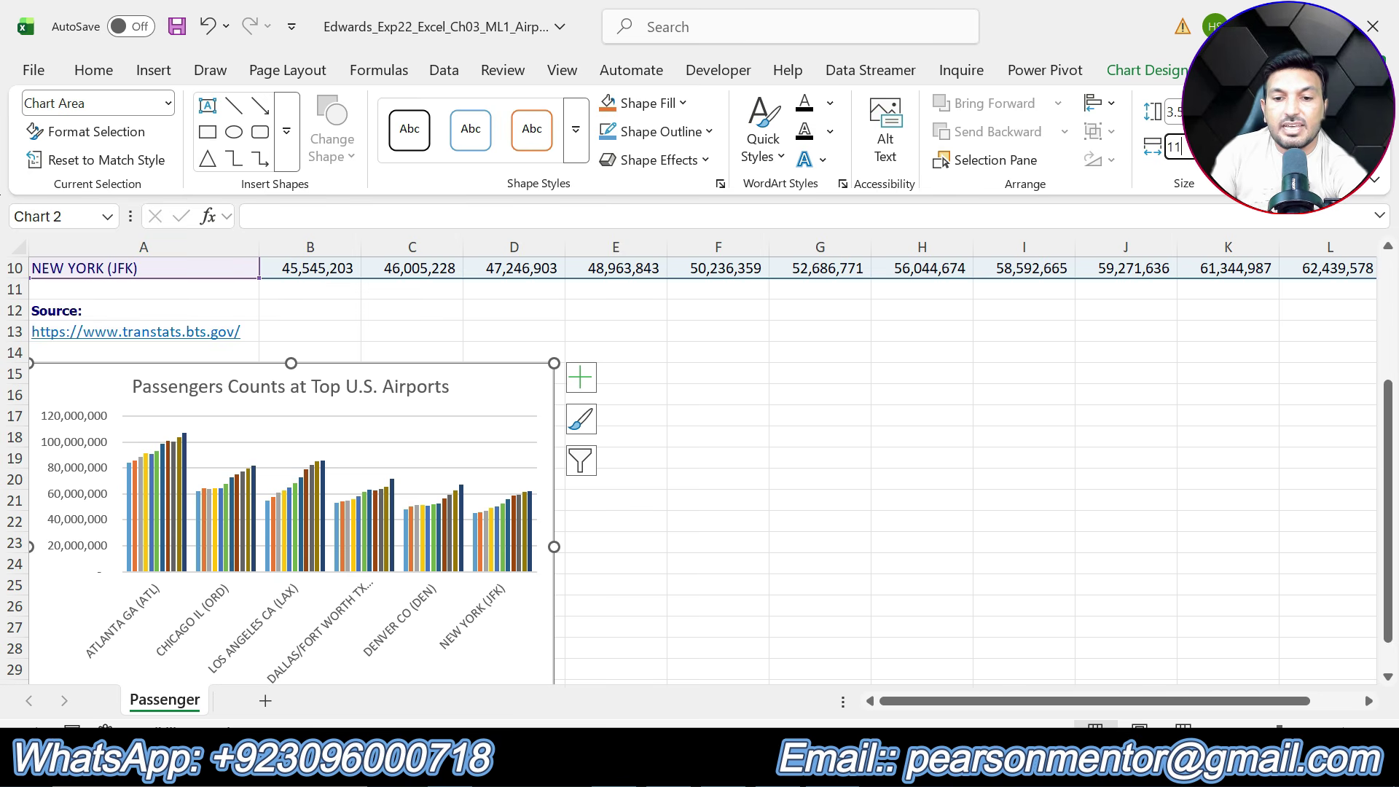
text(.4)
key(Return)
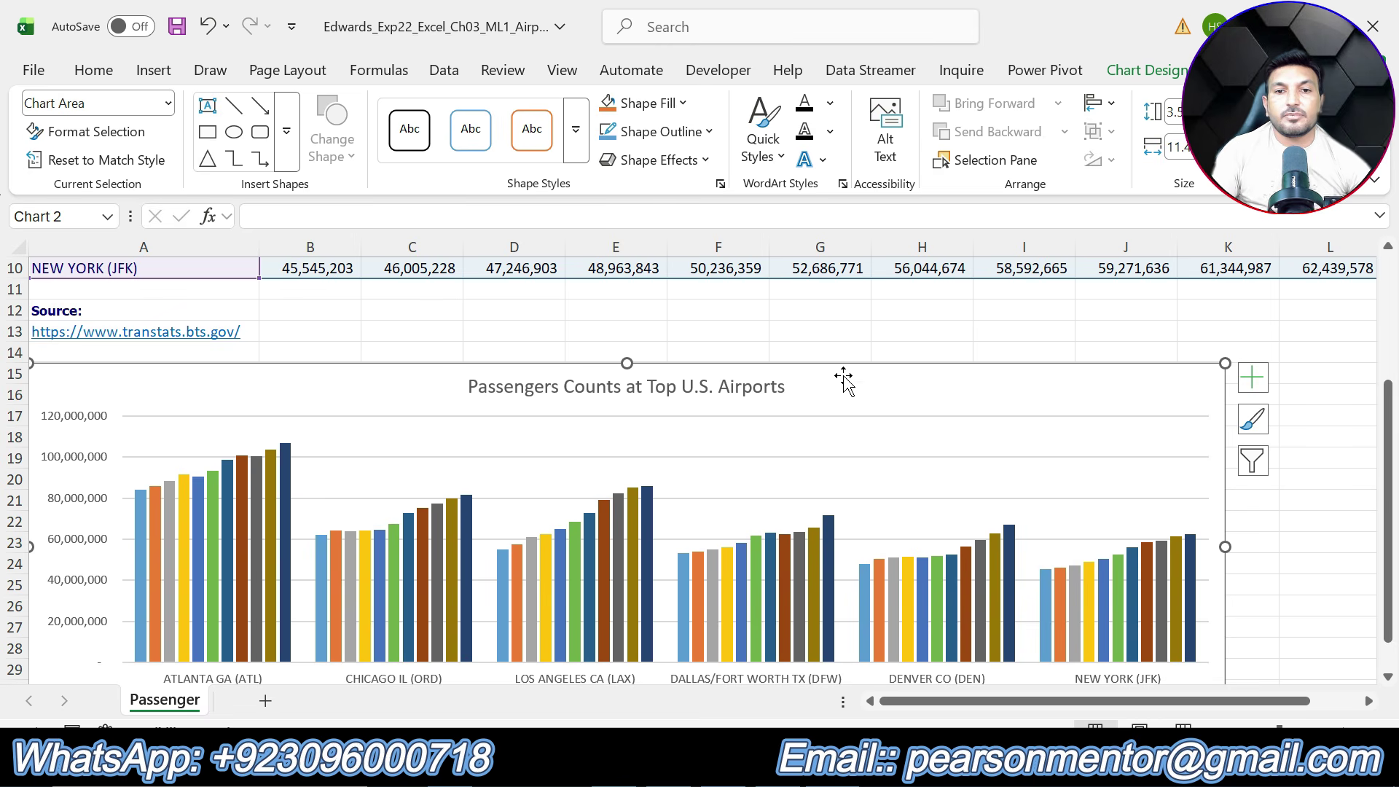
scroll(893, 444, down, 2)
scroll(895, 443, up, 2)
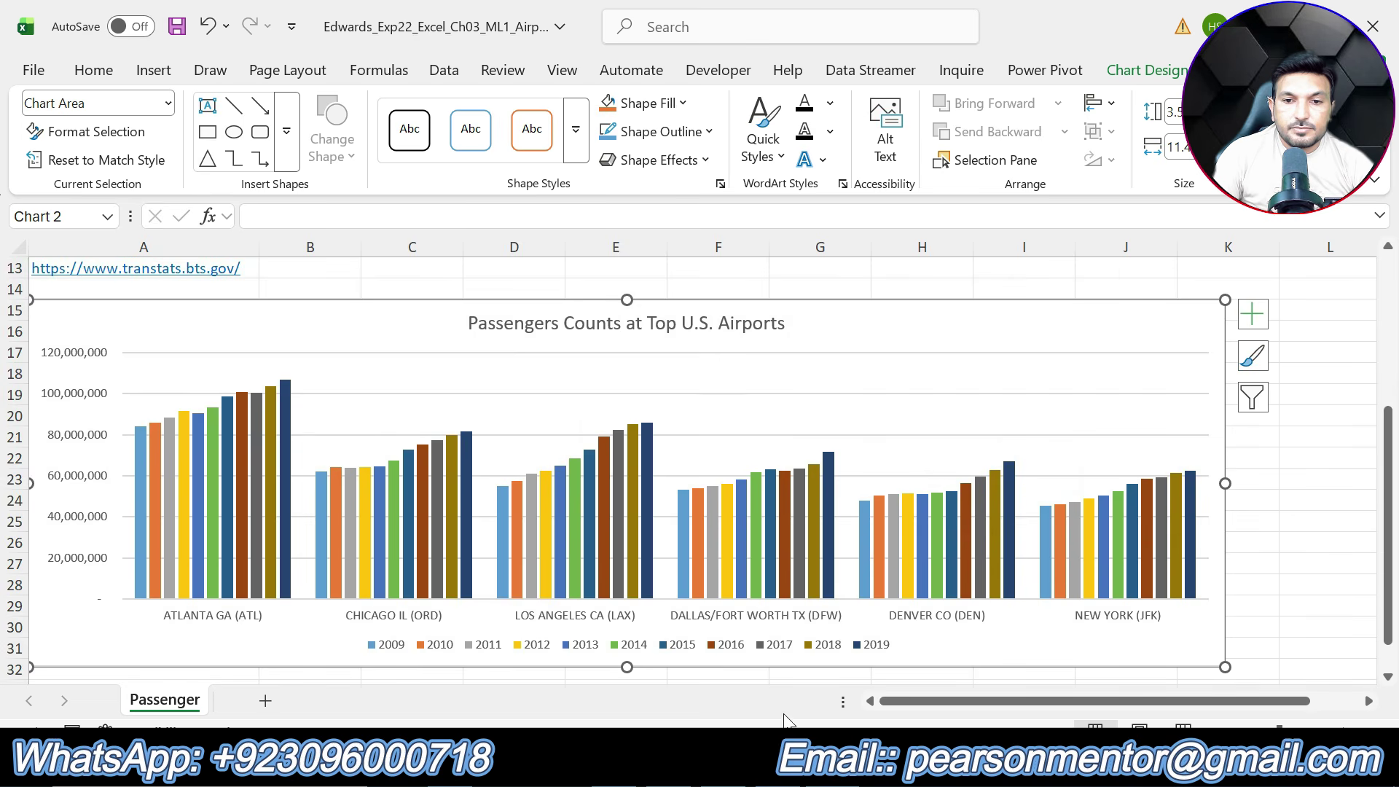
Step: Apply the Style 7 chart style to the column chart, then return to the Word instructions
key(alt+Tab)
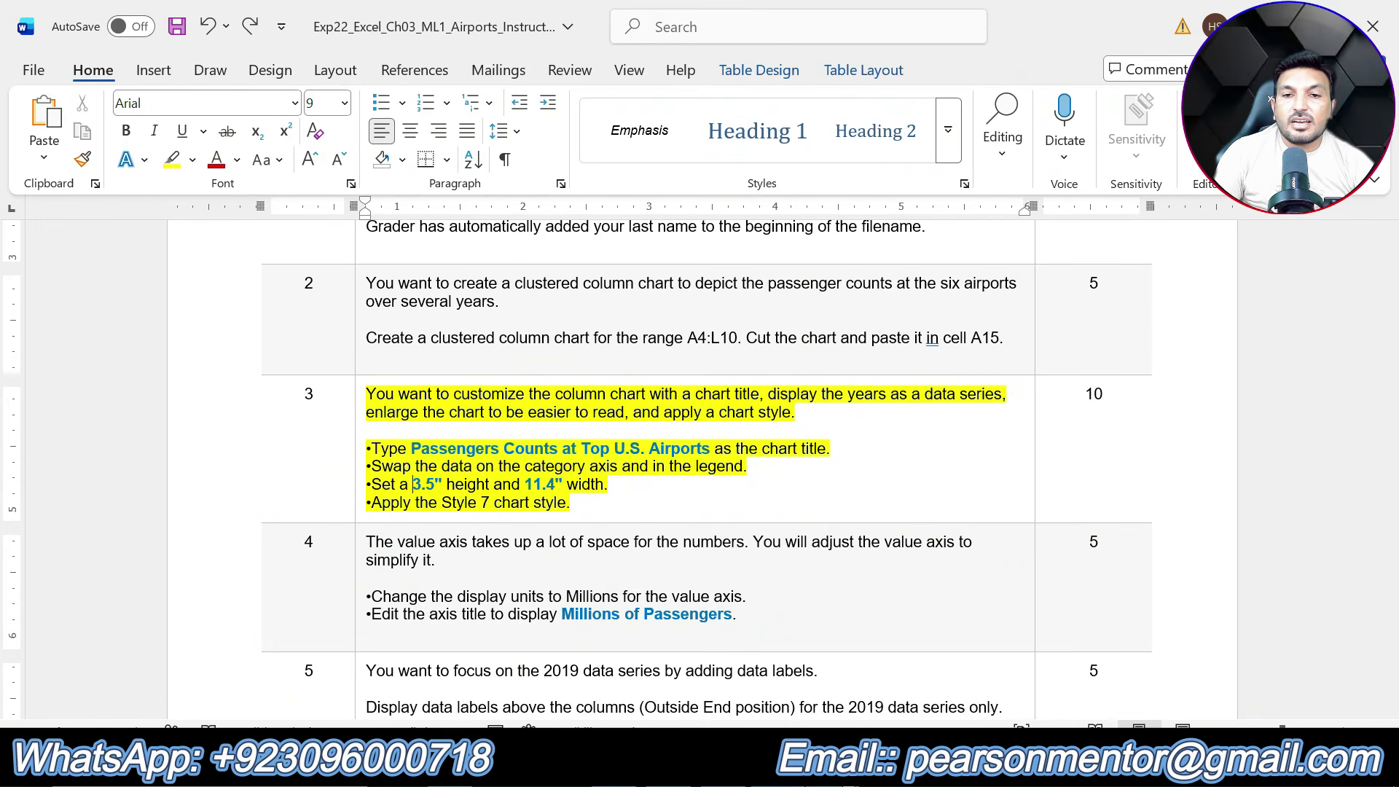
key(alt+Tab)
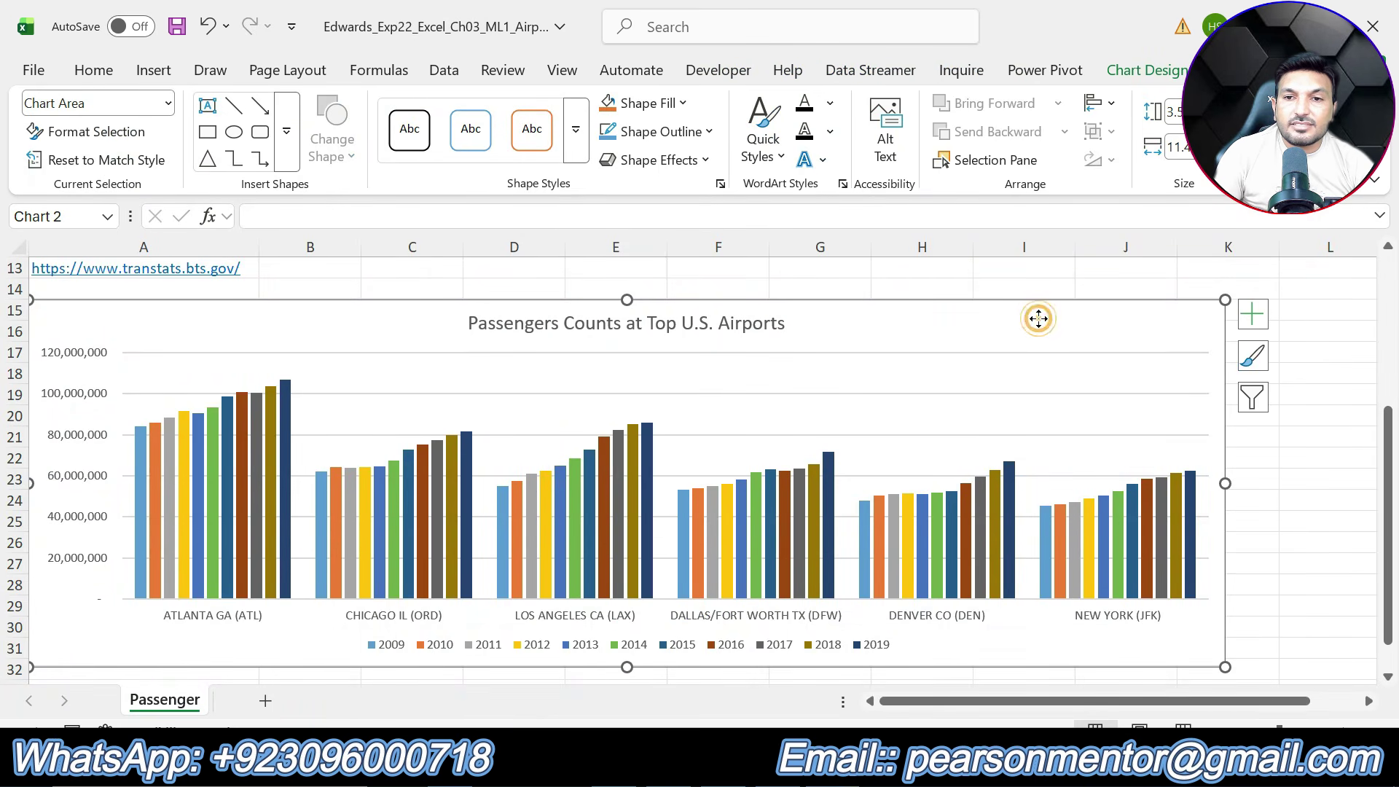
click(1134, 73)
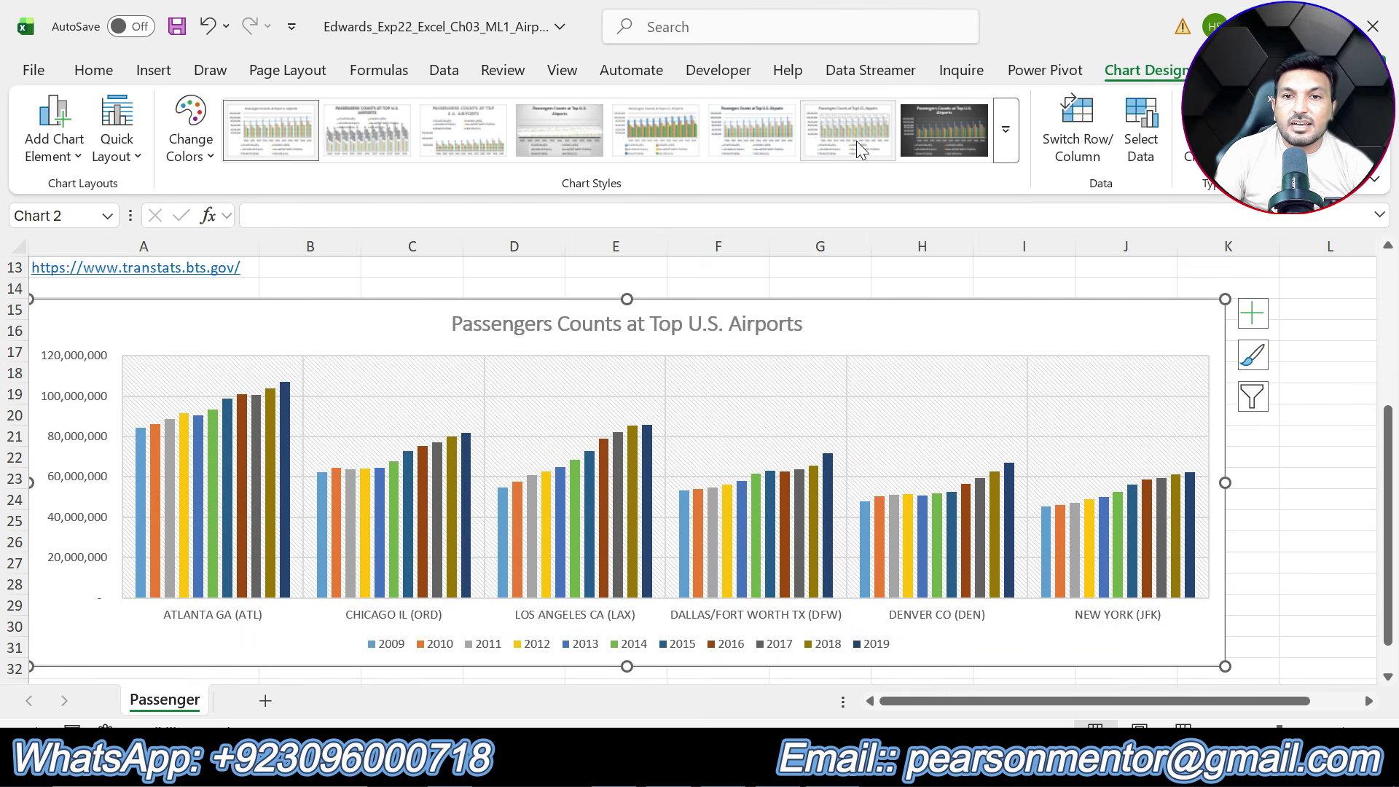
click(856, 141)
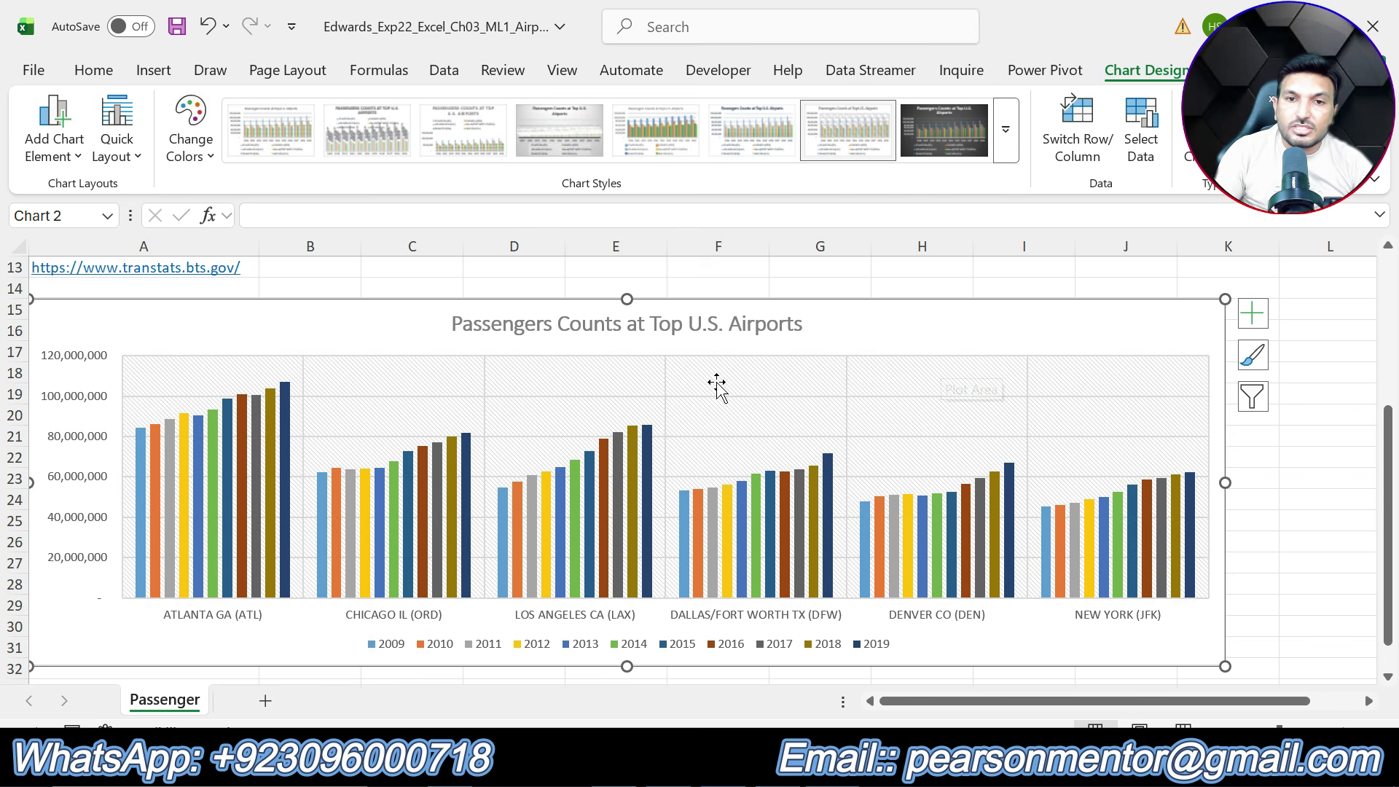
mouse_move(625, 484)
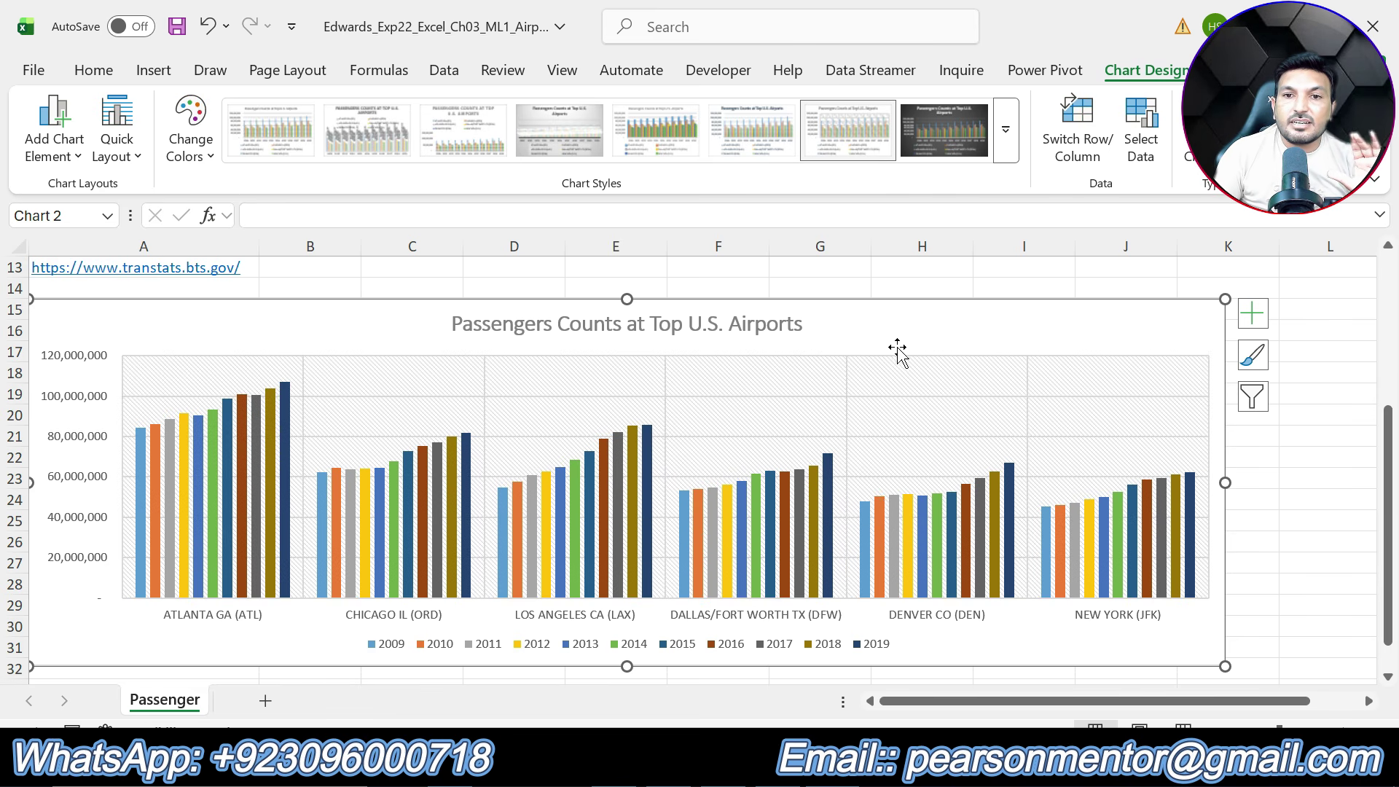
click(777, 767)
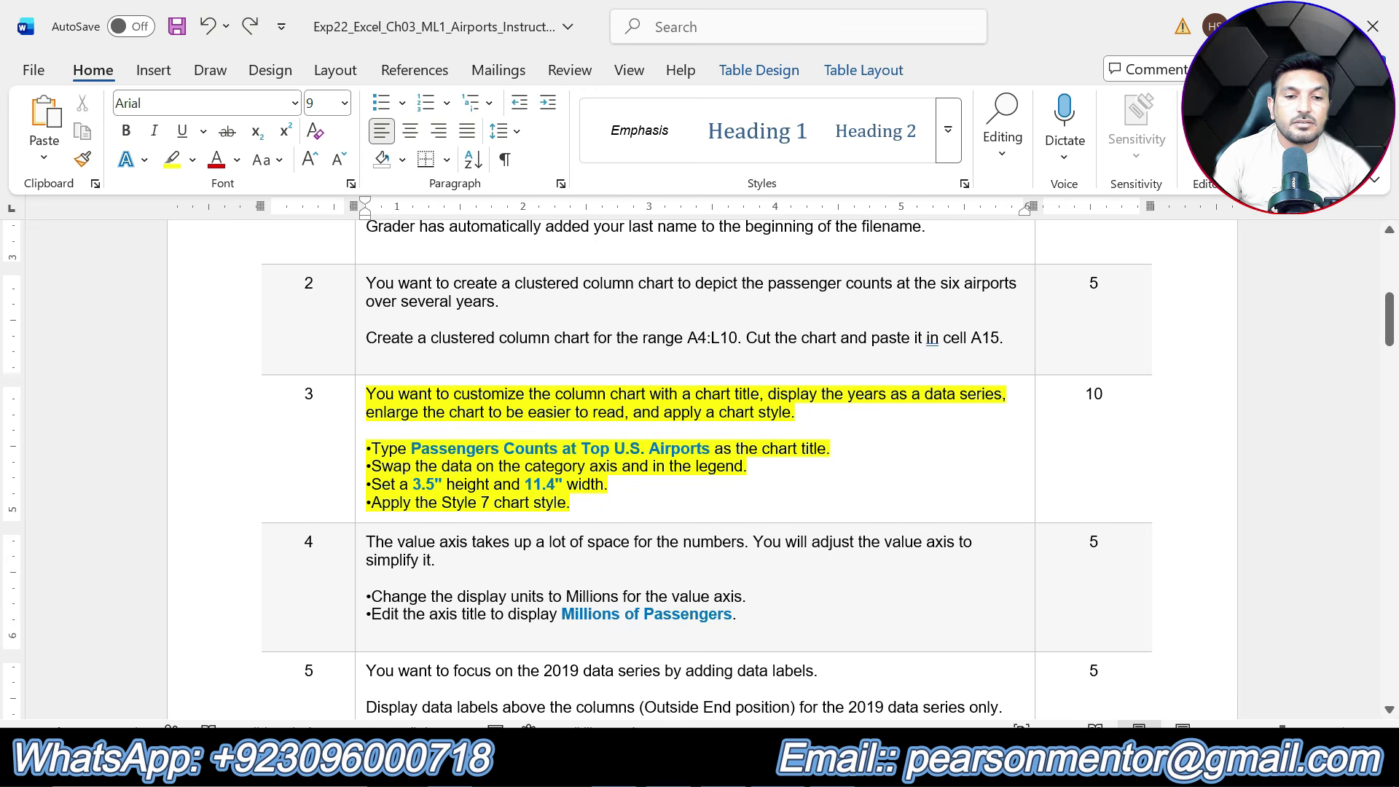
Step: Clear the yellow highlight from the step 3 instructions and highlight the step 4 instructions in yellow instead
key(ctrl+z)
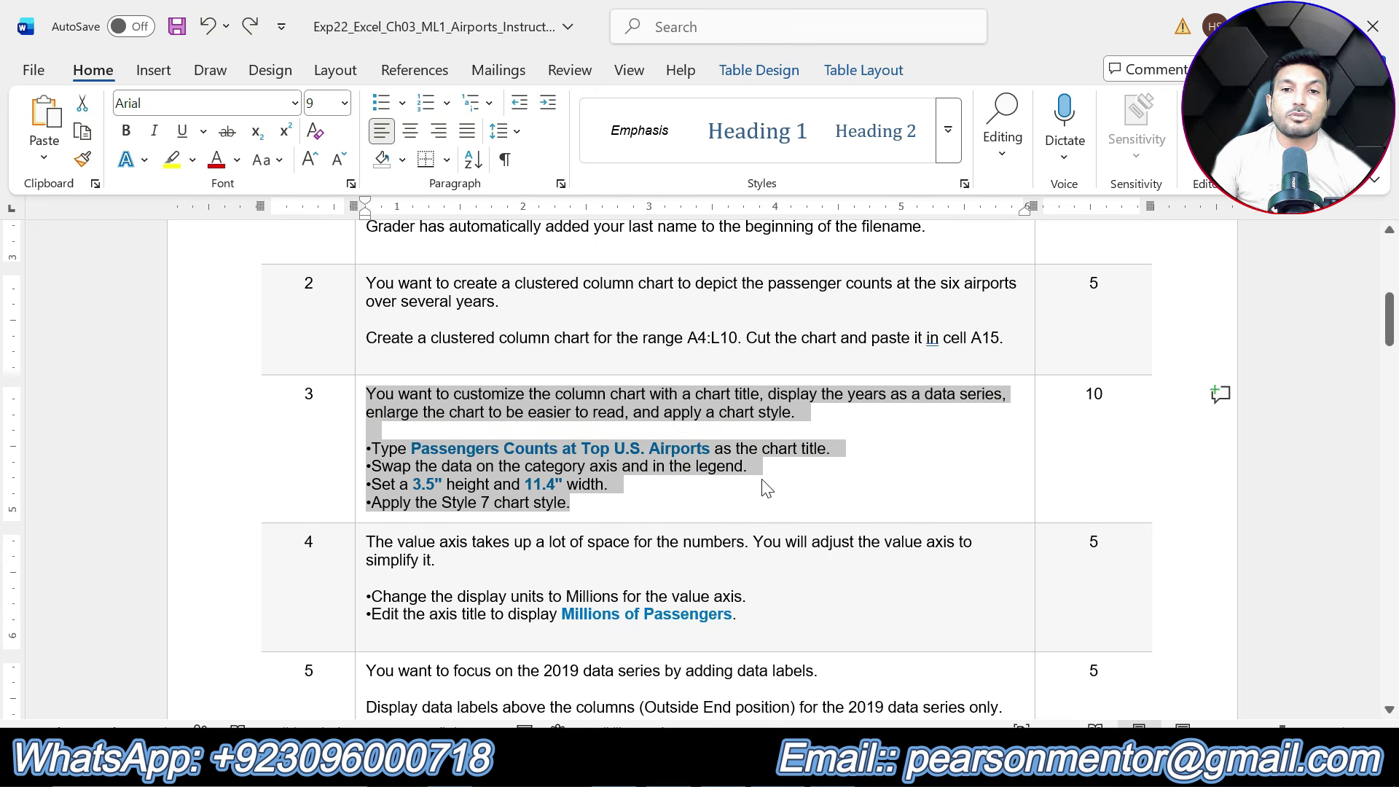
scroll(764, 487, down, 3)
drag(739, 373, 366, 297)
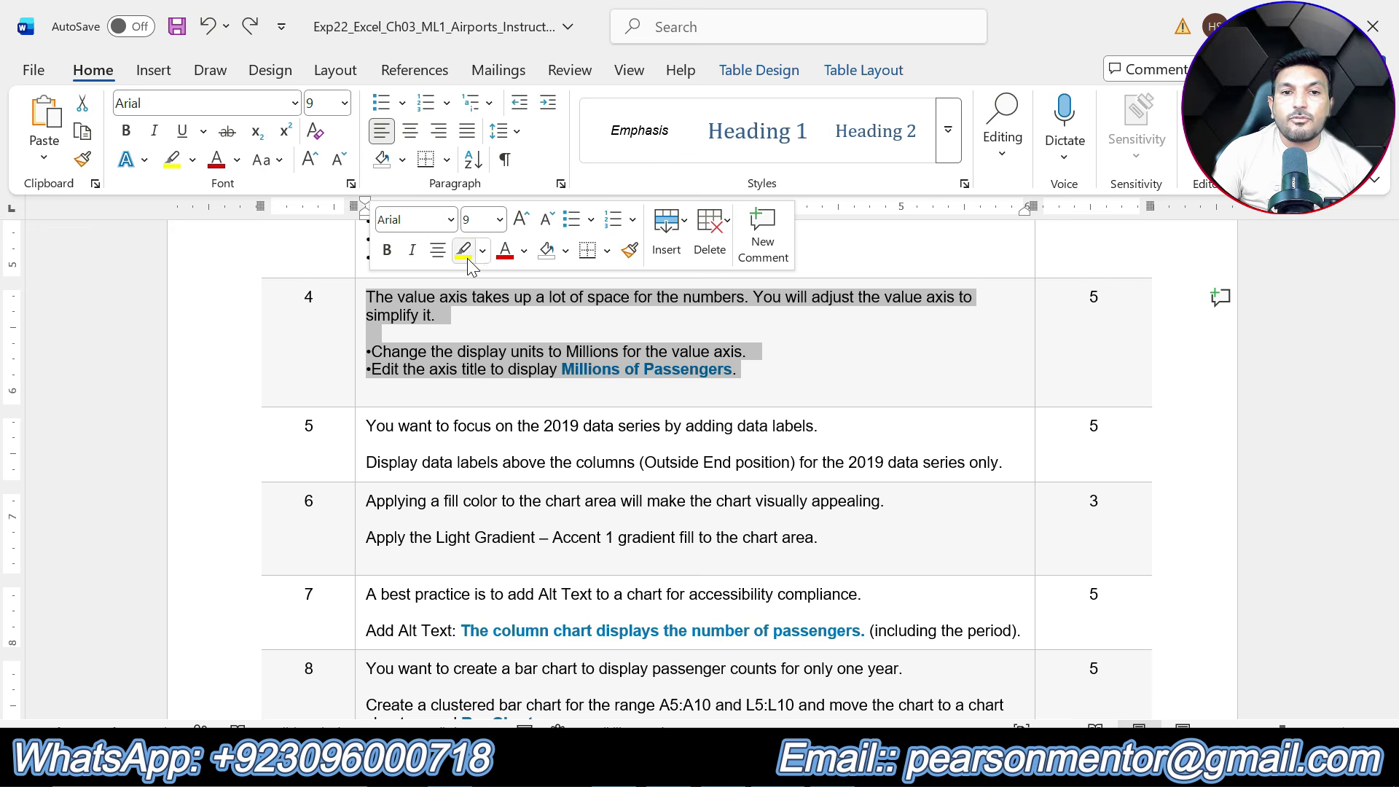
click(464, 250)
click(548, 351)
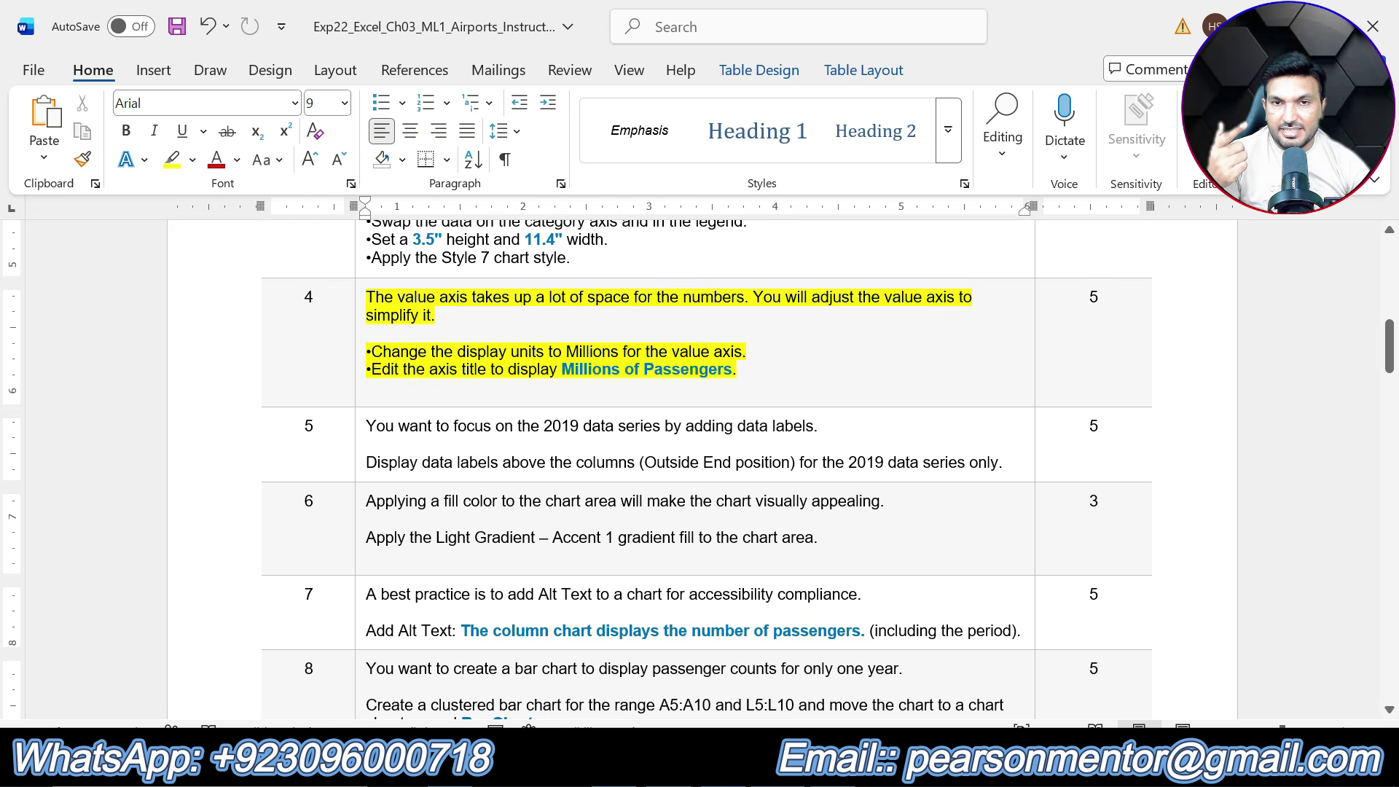
click(756, 369)
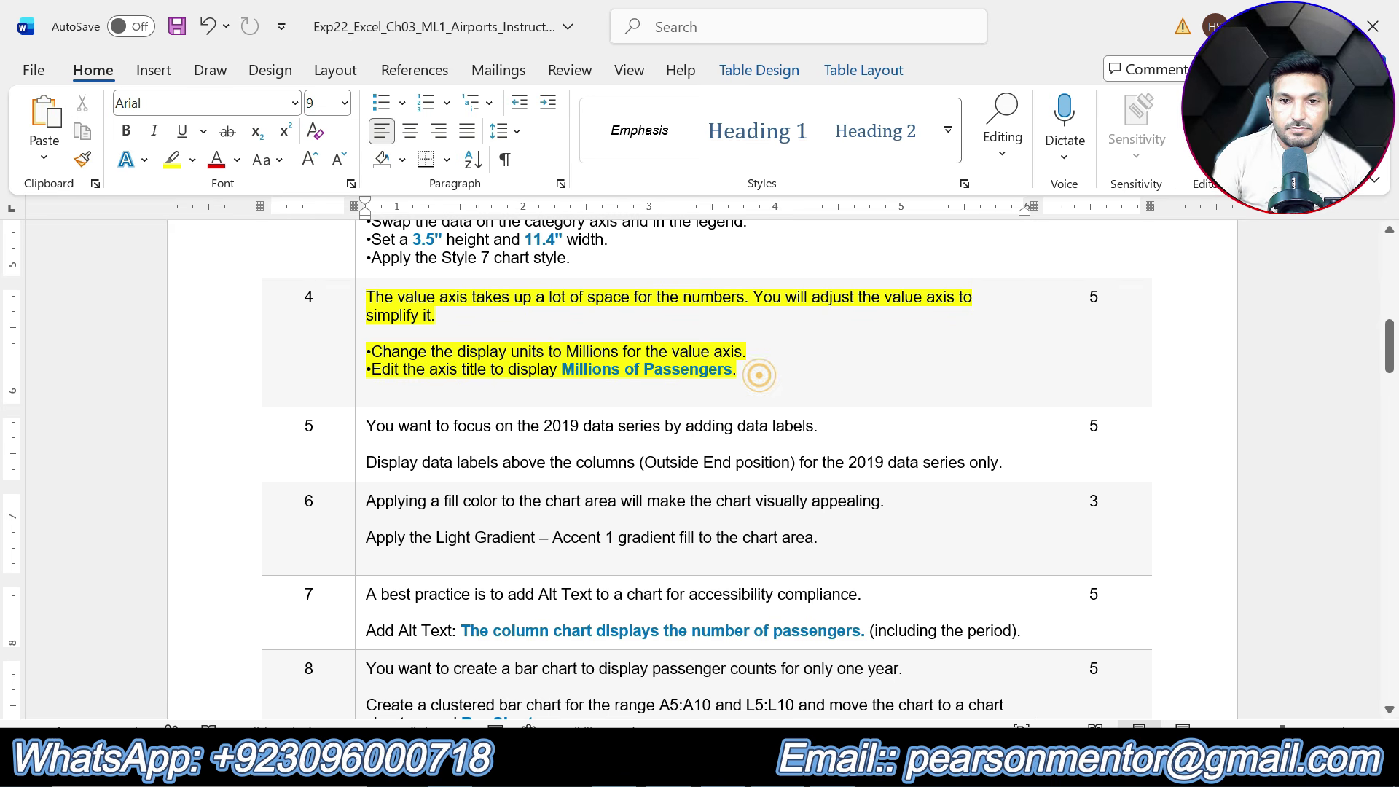
key(ctrl+z)
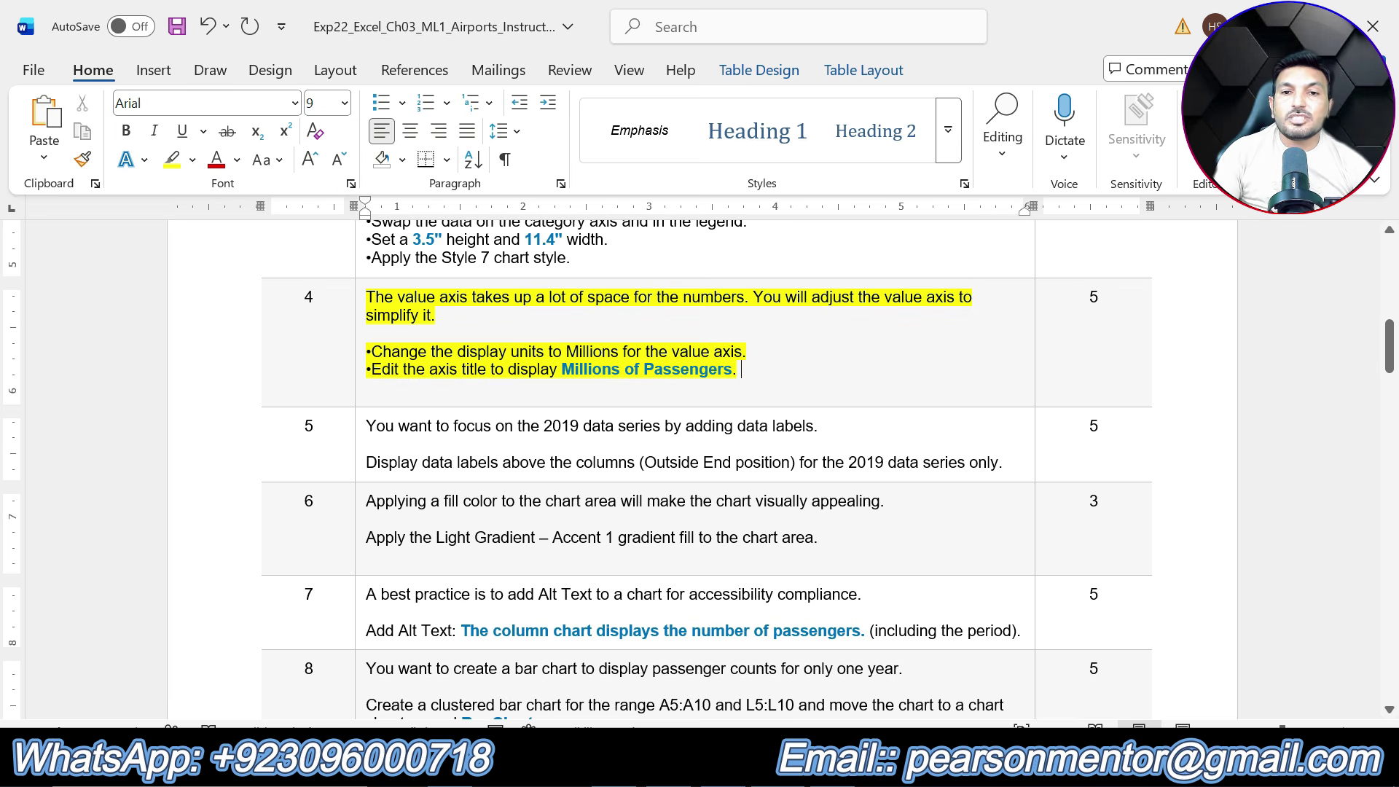
Step: Switch to Excel, change the column chart's value axis display units to Millions, and close the axis formatting settings
click(790, 765)
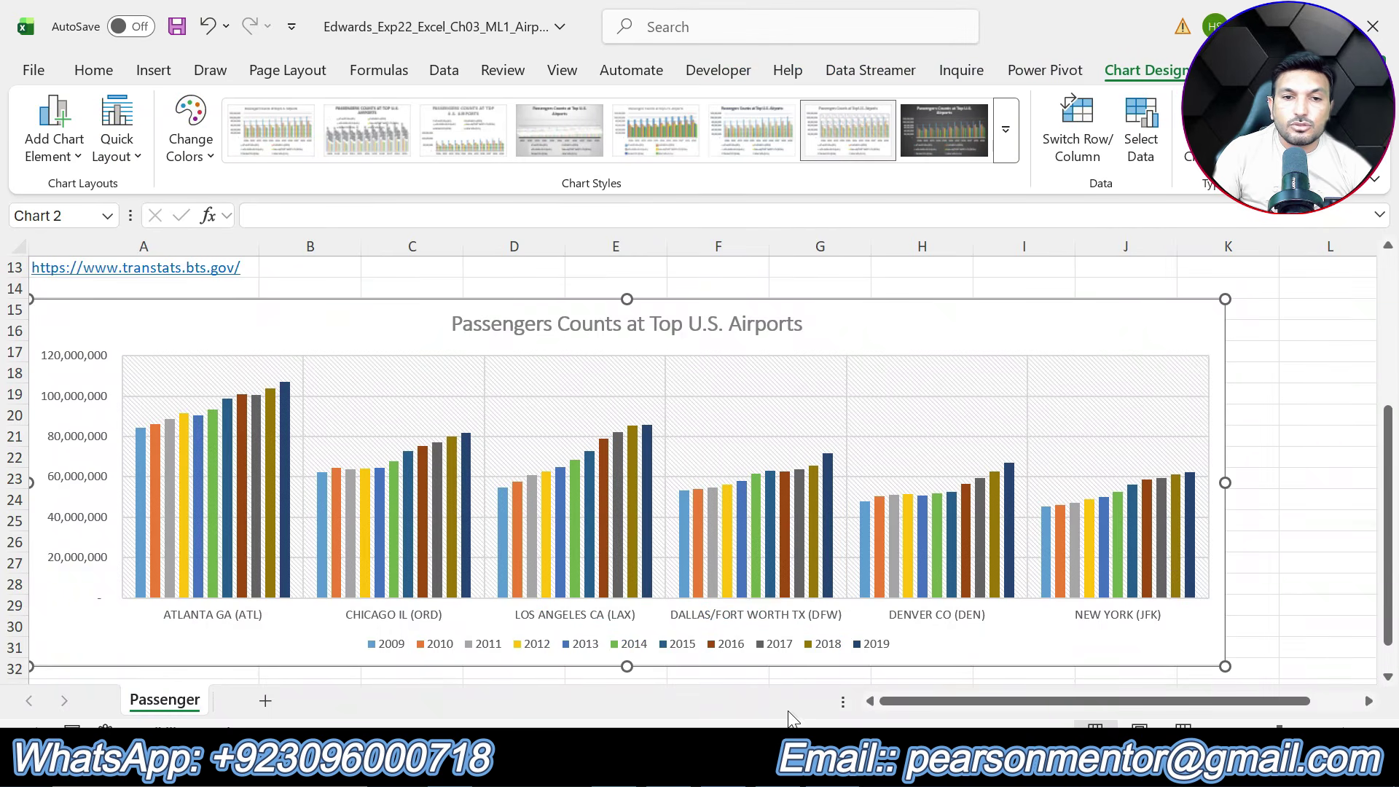
click(97, 407)
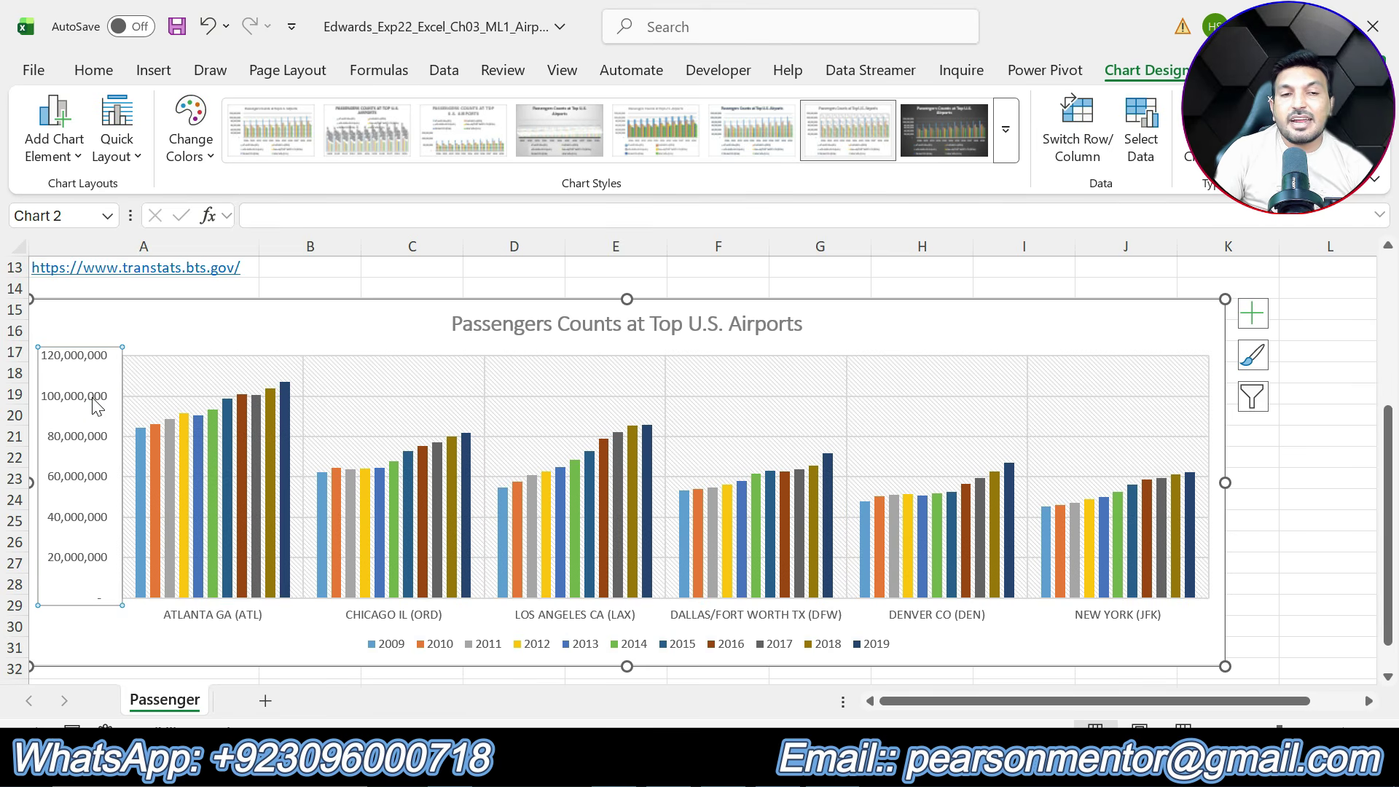
right_click(97, 407)
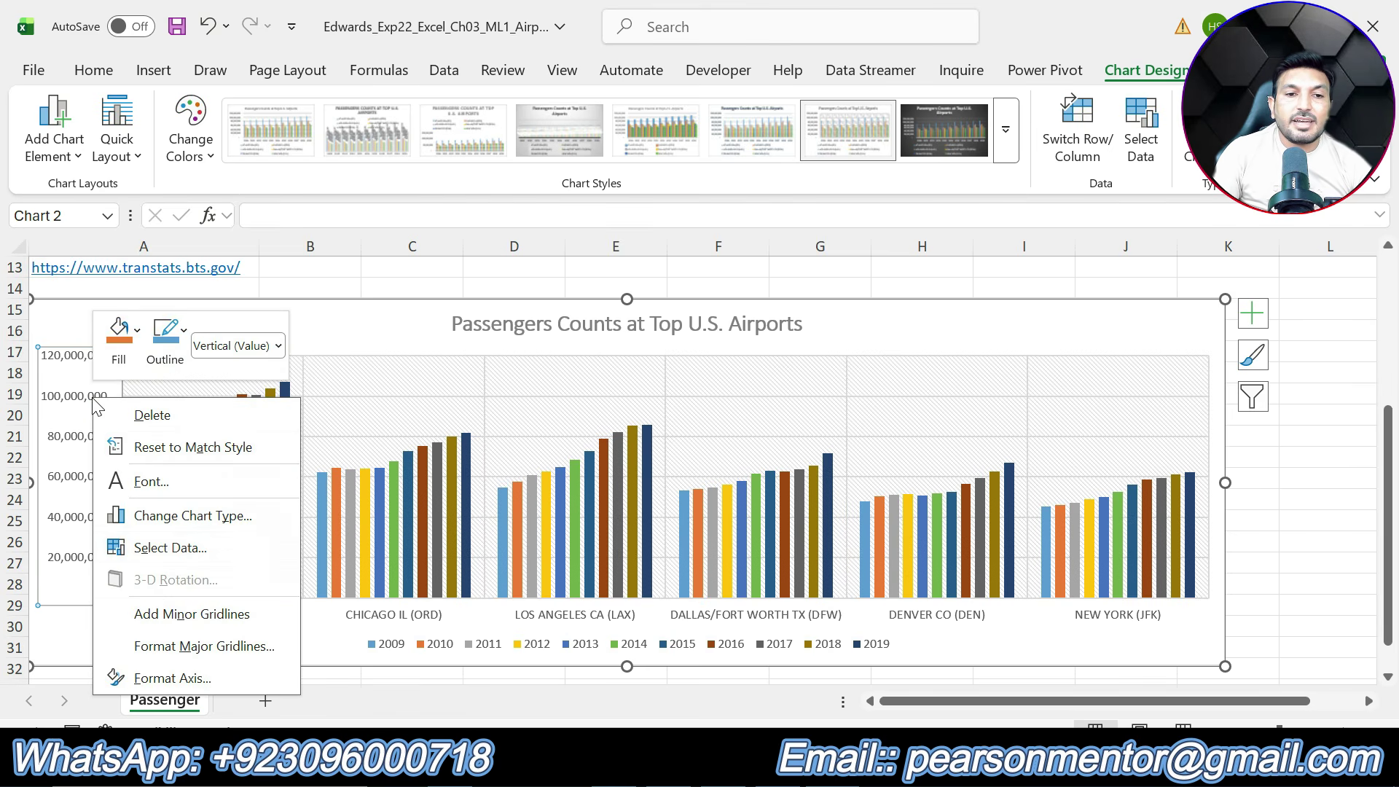
click(182, 675)
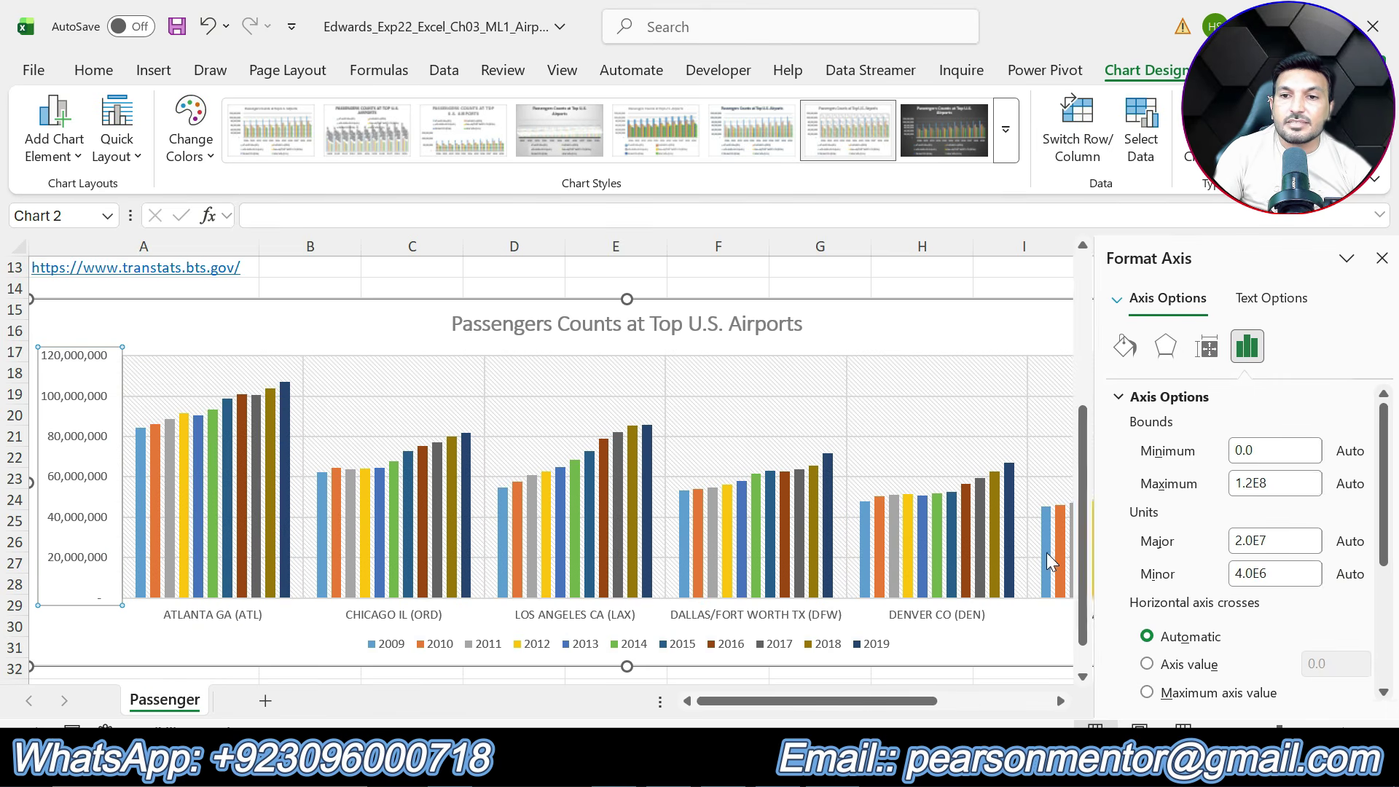
scroll(1252, 515, down, 4)
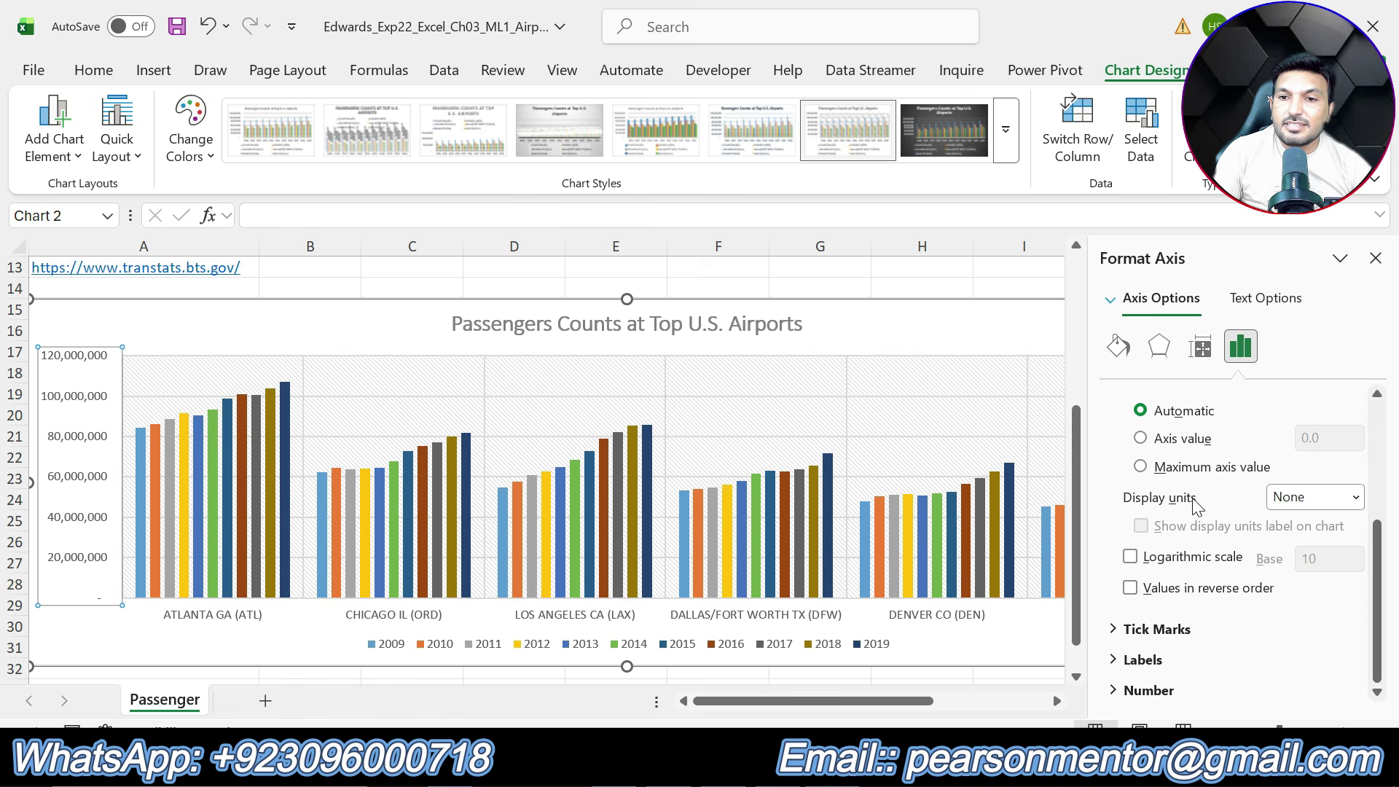
click(1357, 498)
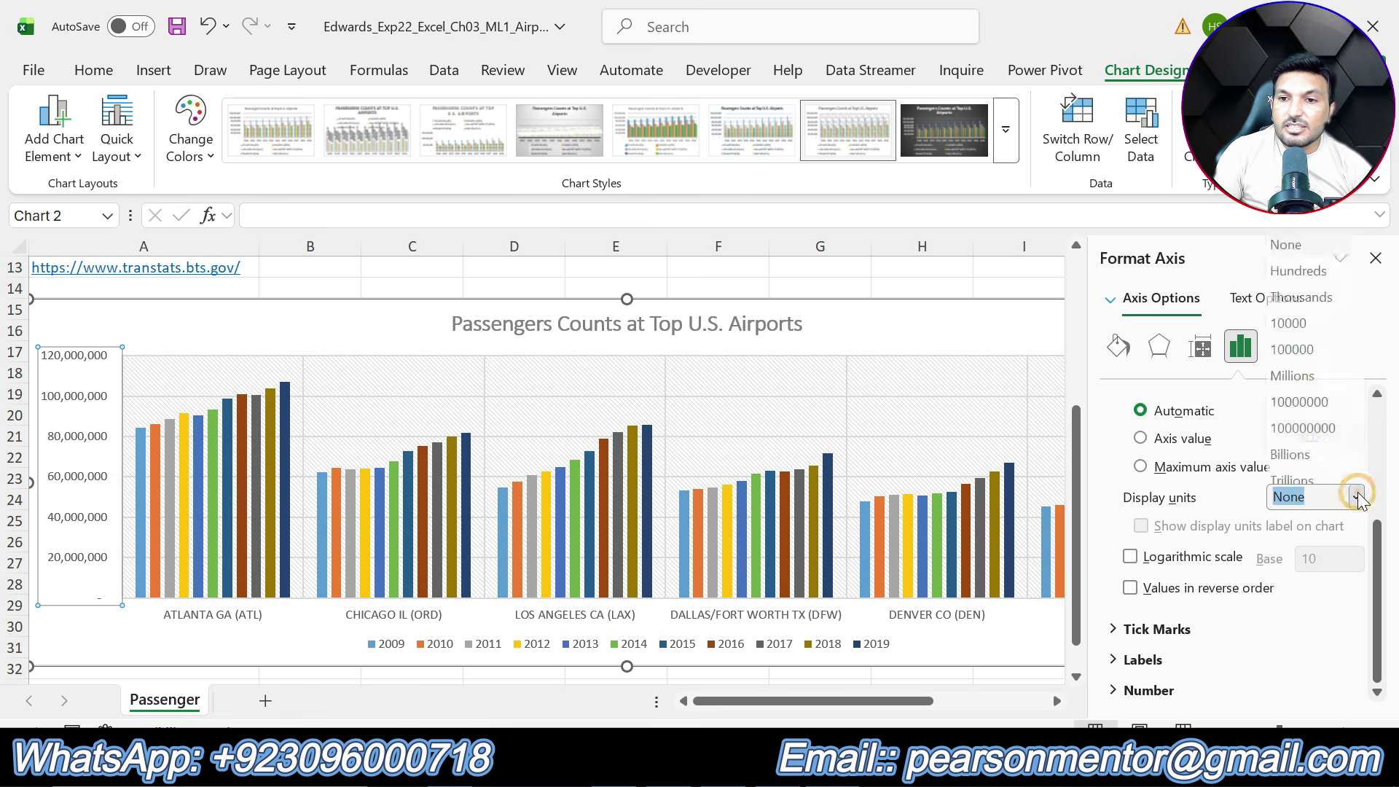
click(1300, 367)
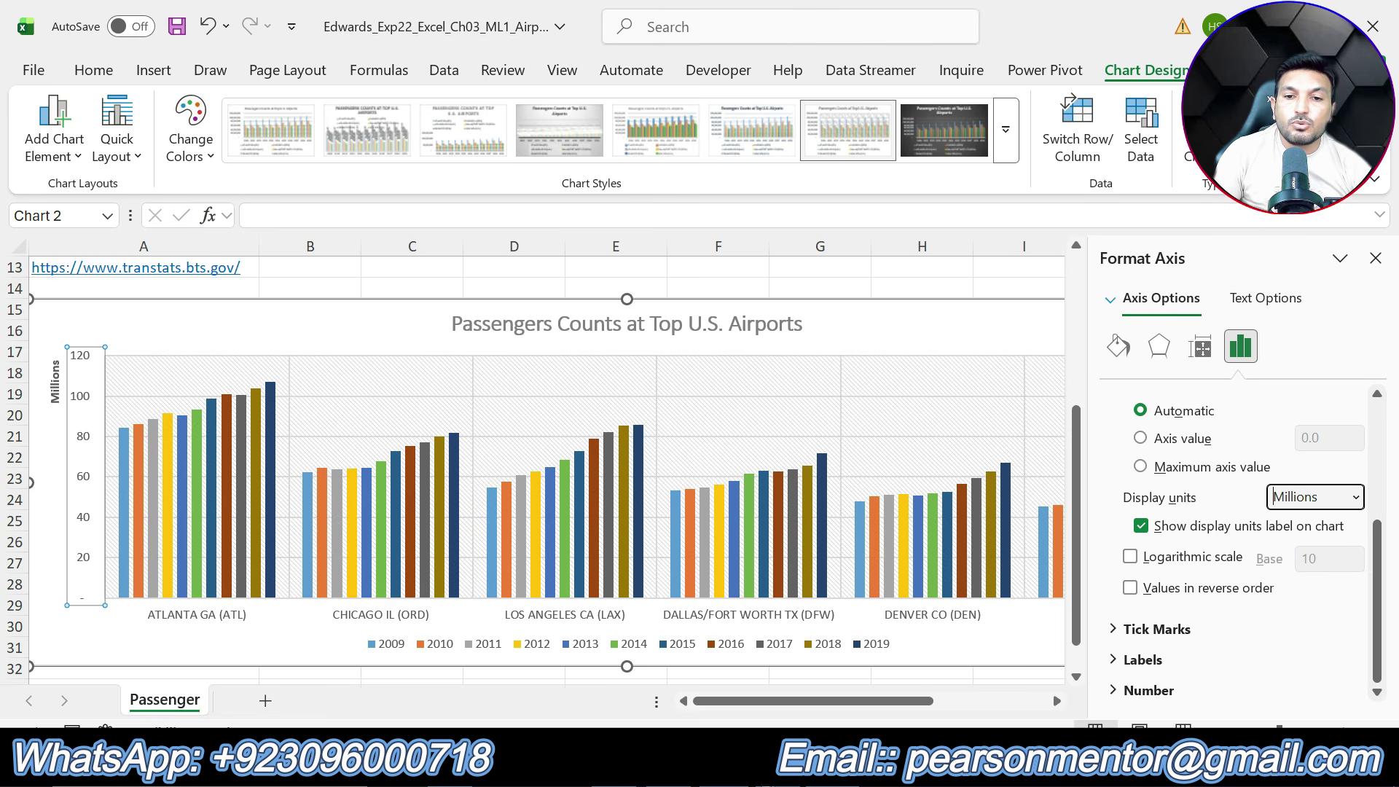
key(alt+Tab)
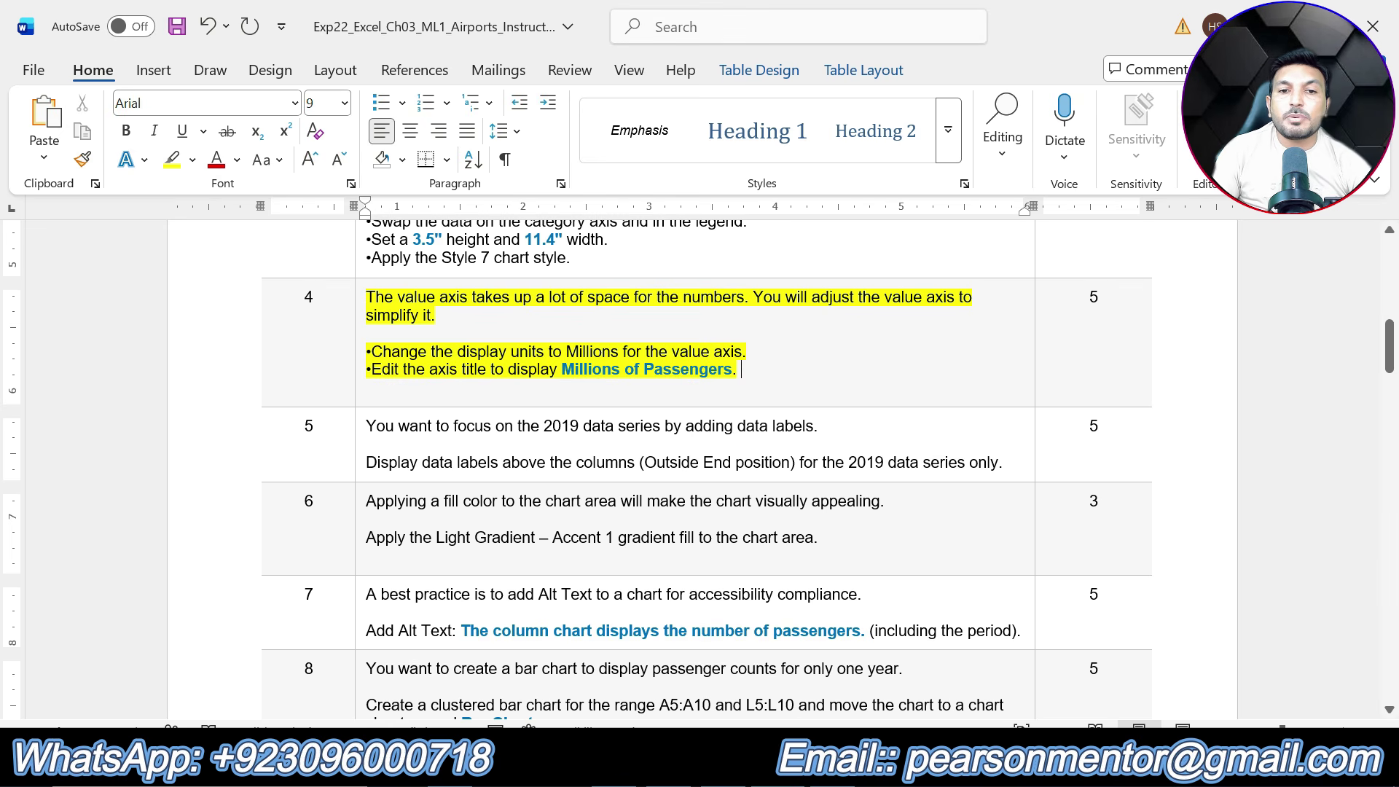
key(alt+Tab)
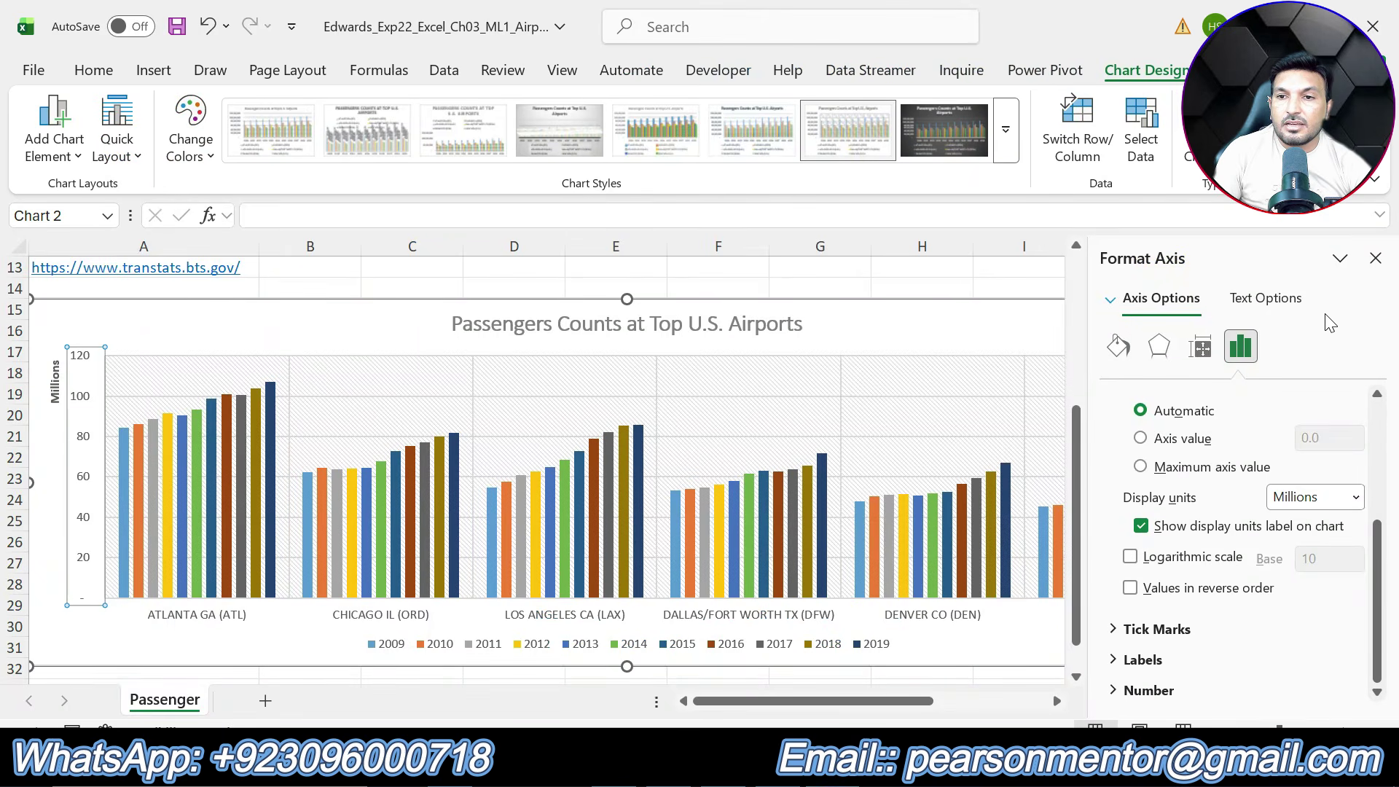
click(1376, 260)
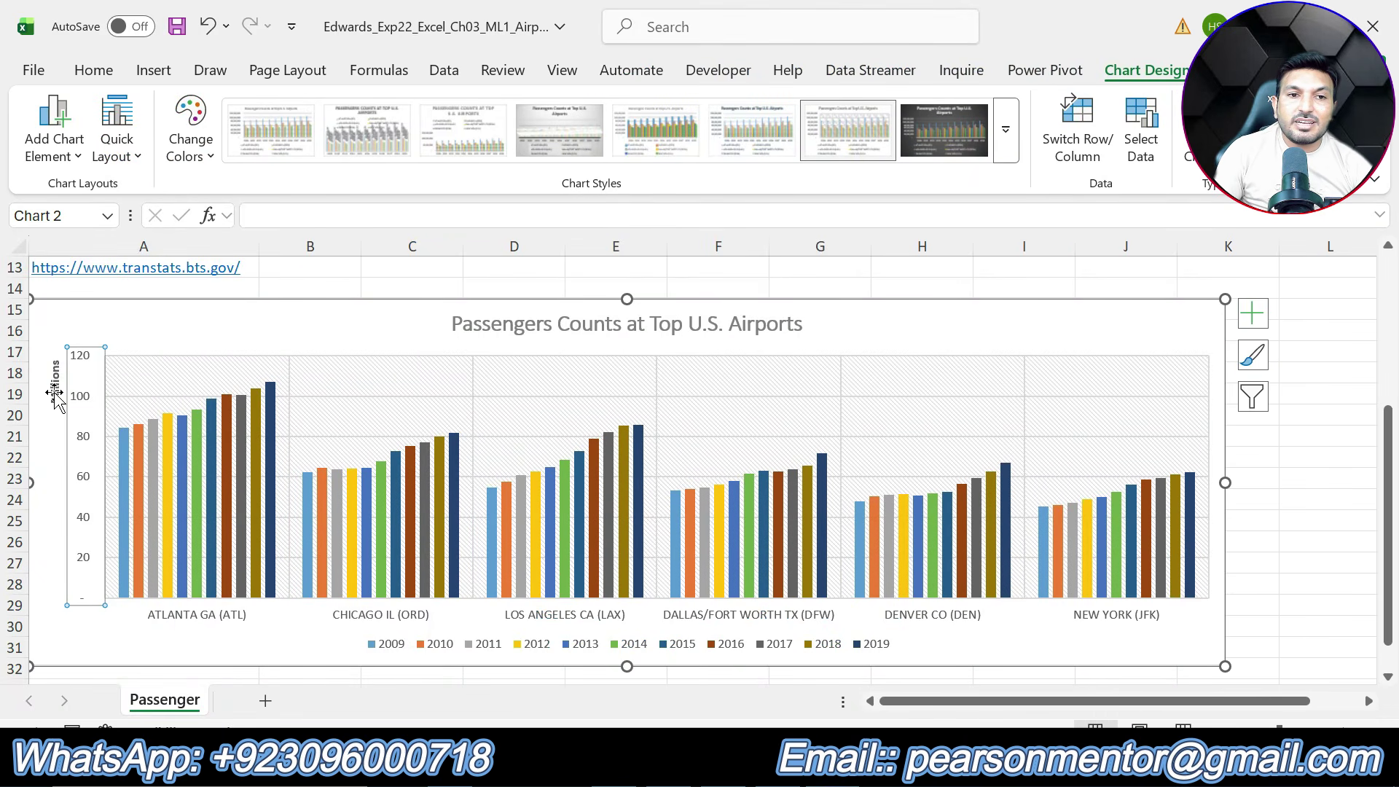
Step: Copy "Millions of Passengers" from the step 4 instructions in Word and use it as the value axis title in Excel
key(alt+Tab)
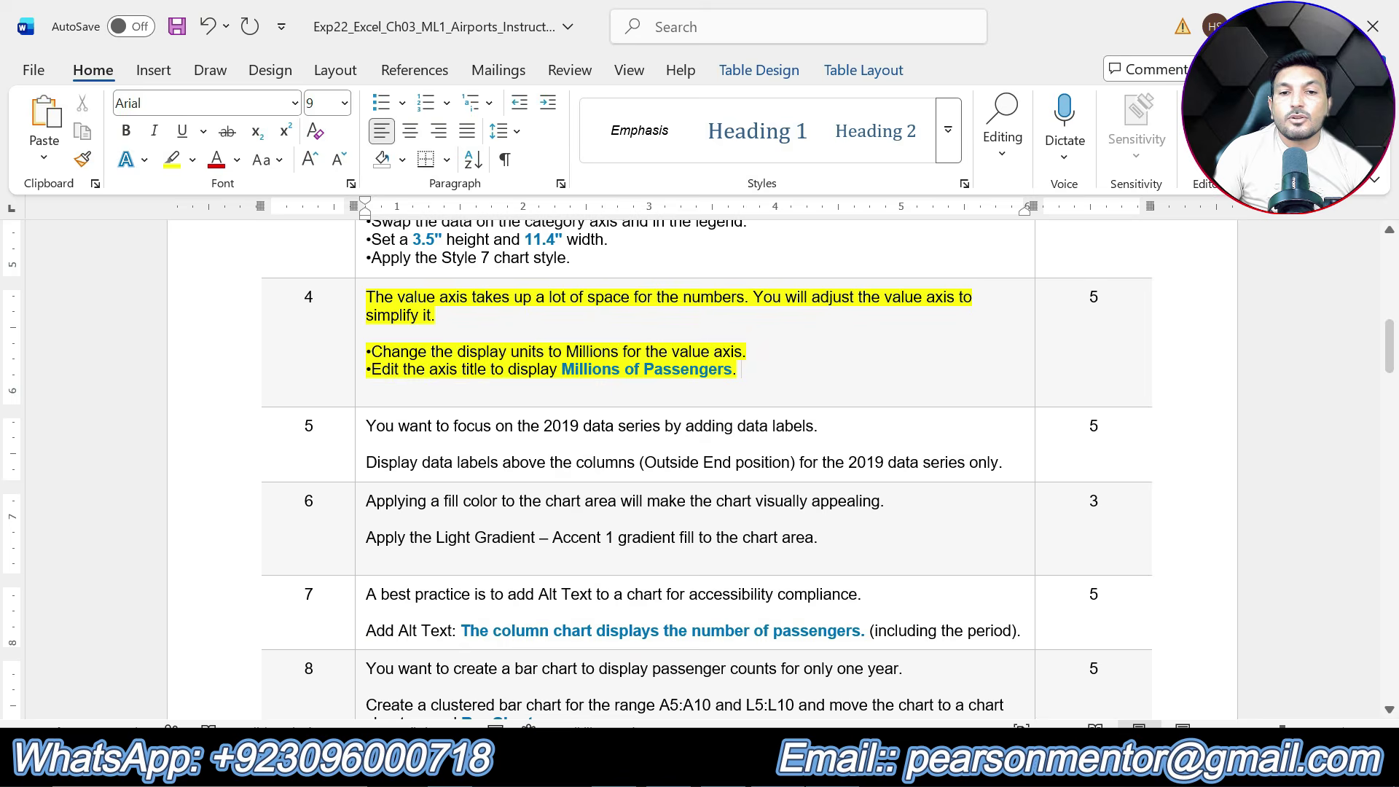
drag(562, 370, 733, 370)
key(ctrl+c)
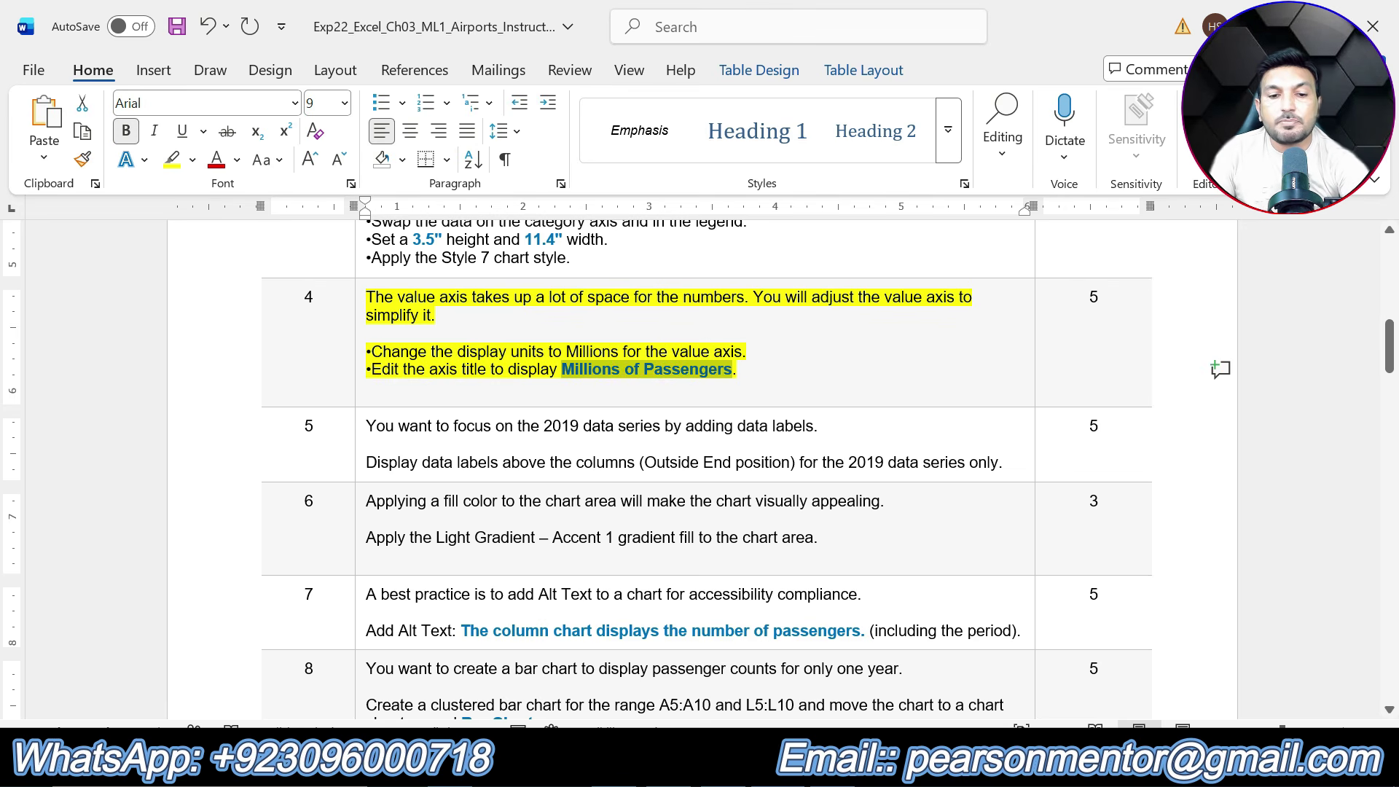
key(alt+Tab)
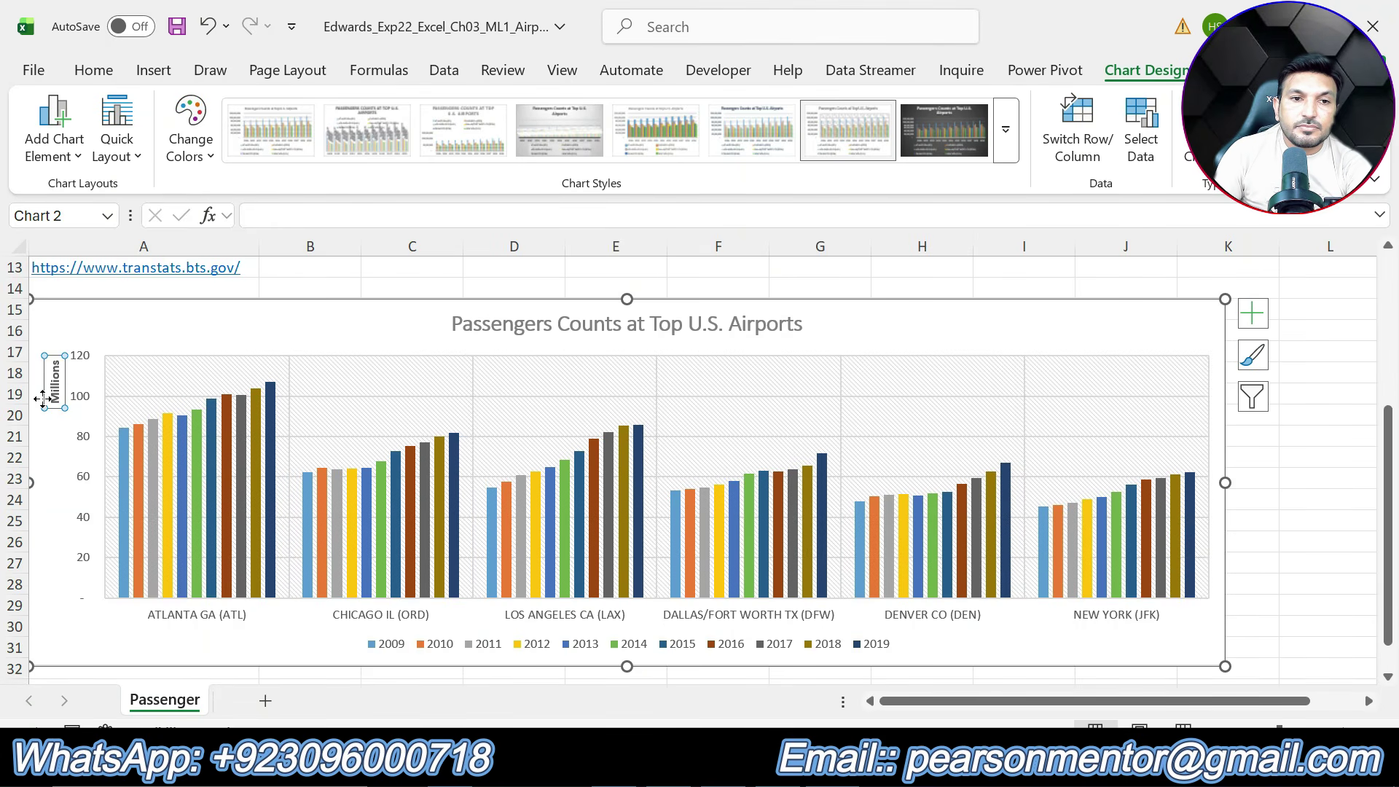
click(55, 381)
click(304, 215)
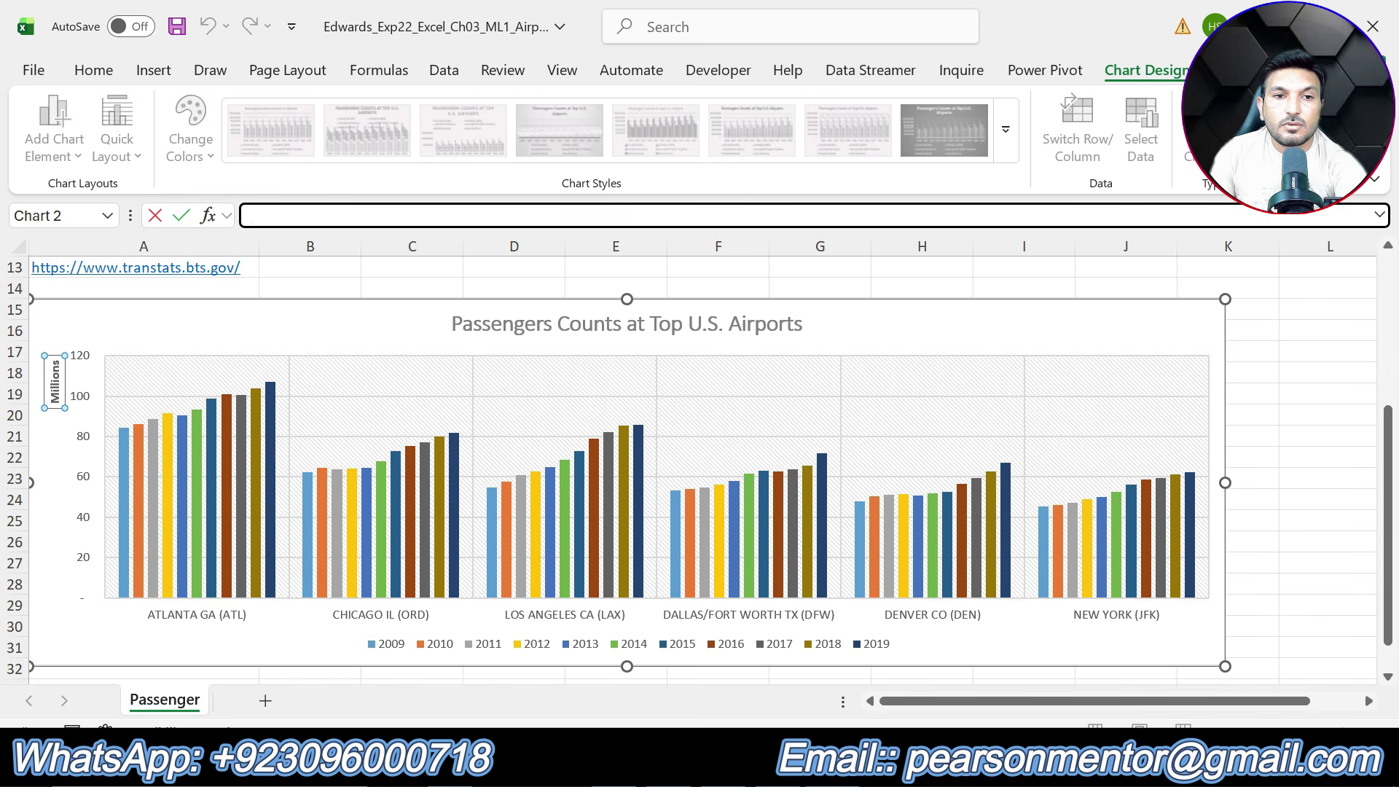
key(ctrl+v)
key(Return)
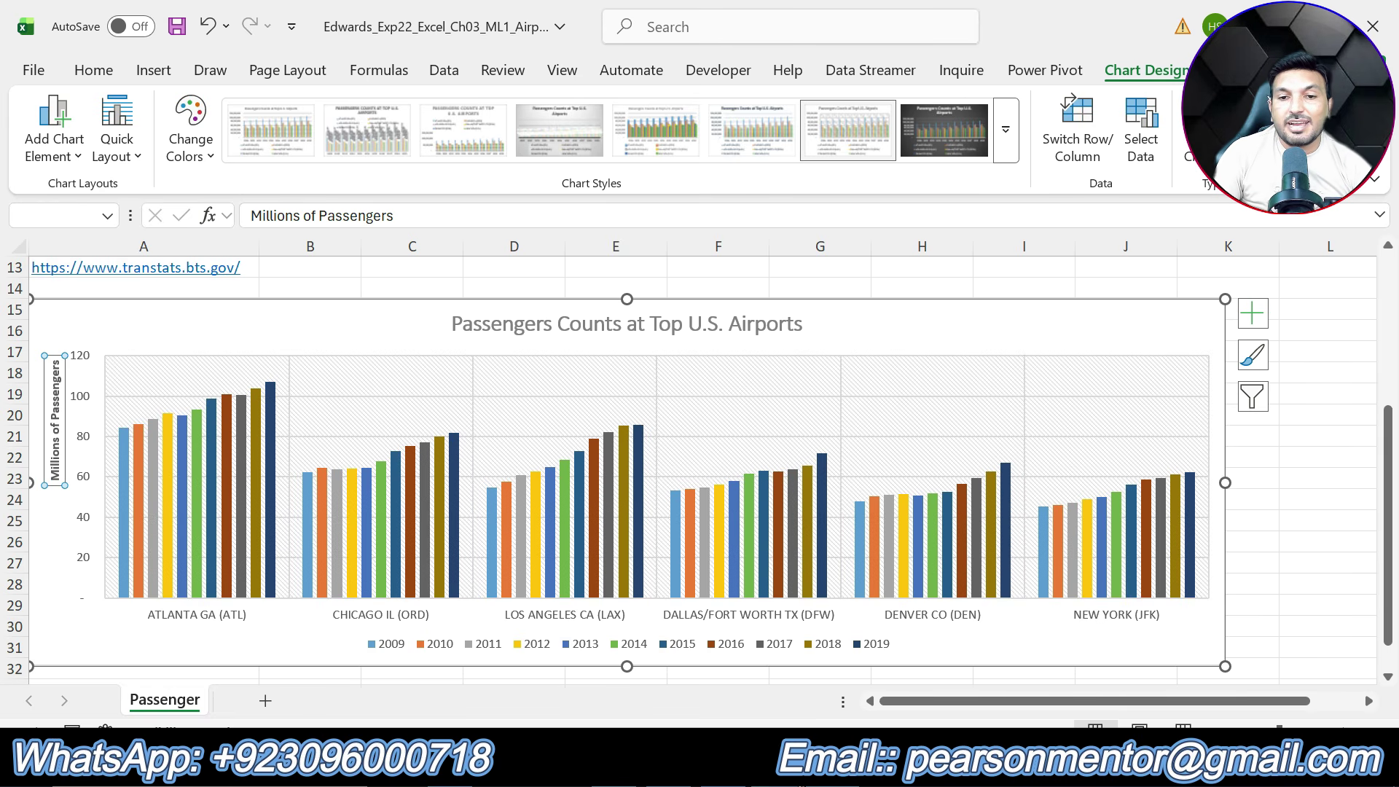
Step: Return to Word, clear the yellow highlight from the step 4 instructions, and highlight the step 5 instructions in yellow
click(791, 769)
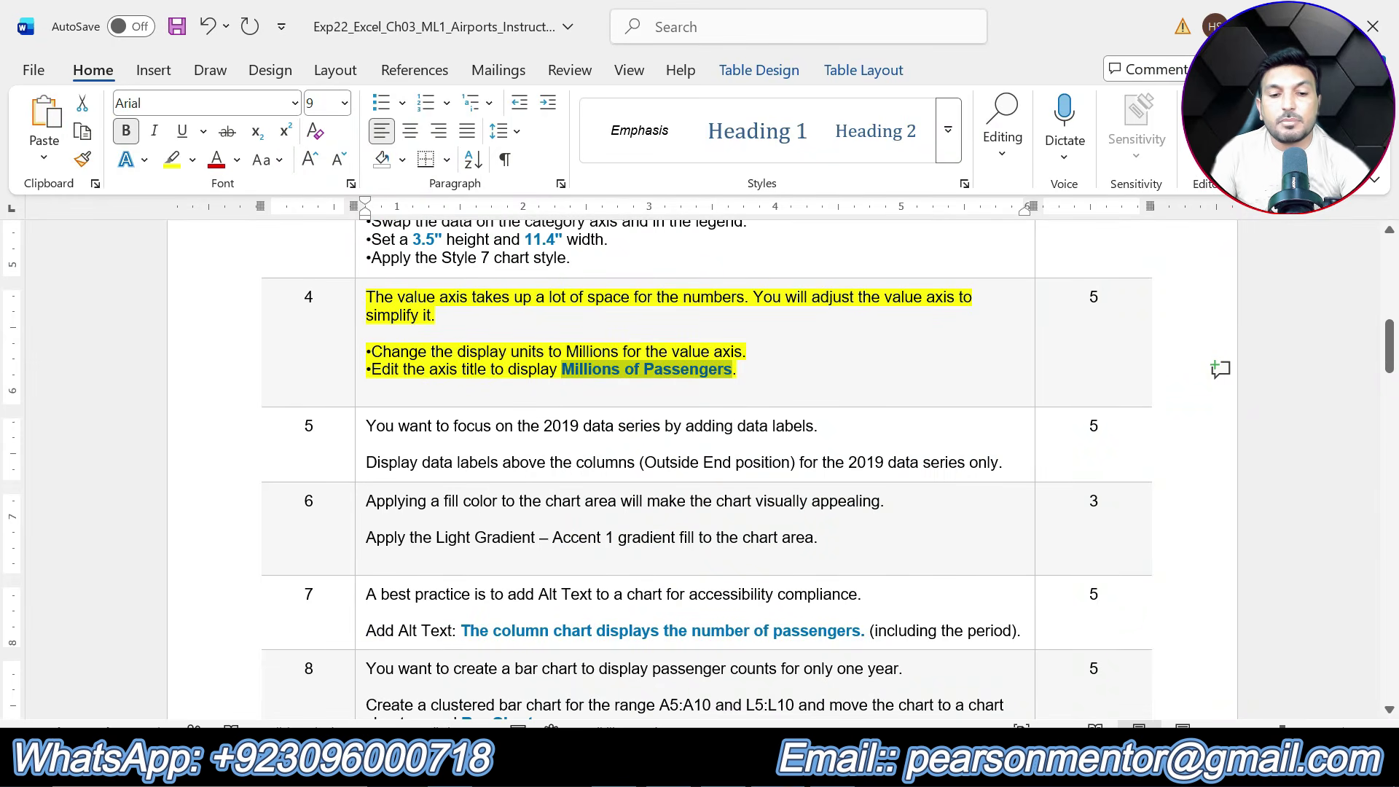
click(744, 369)
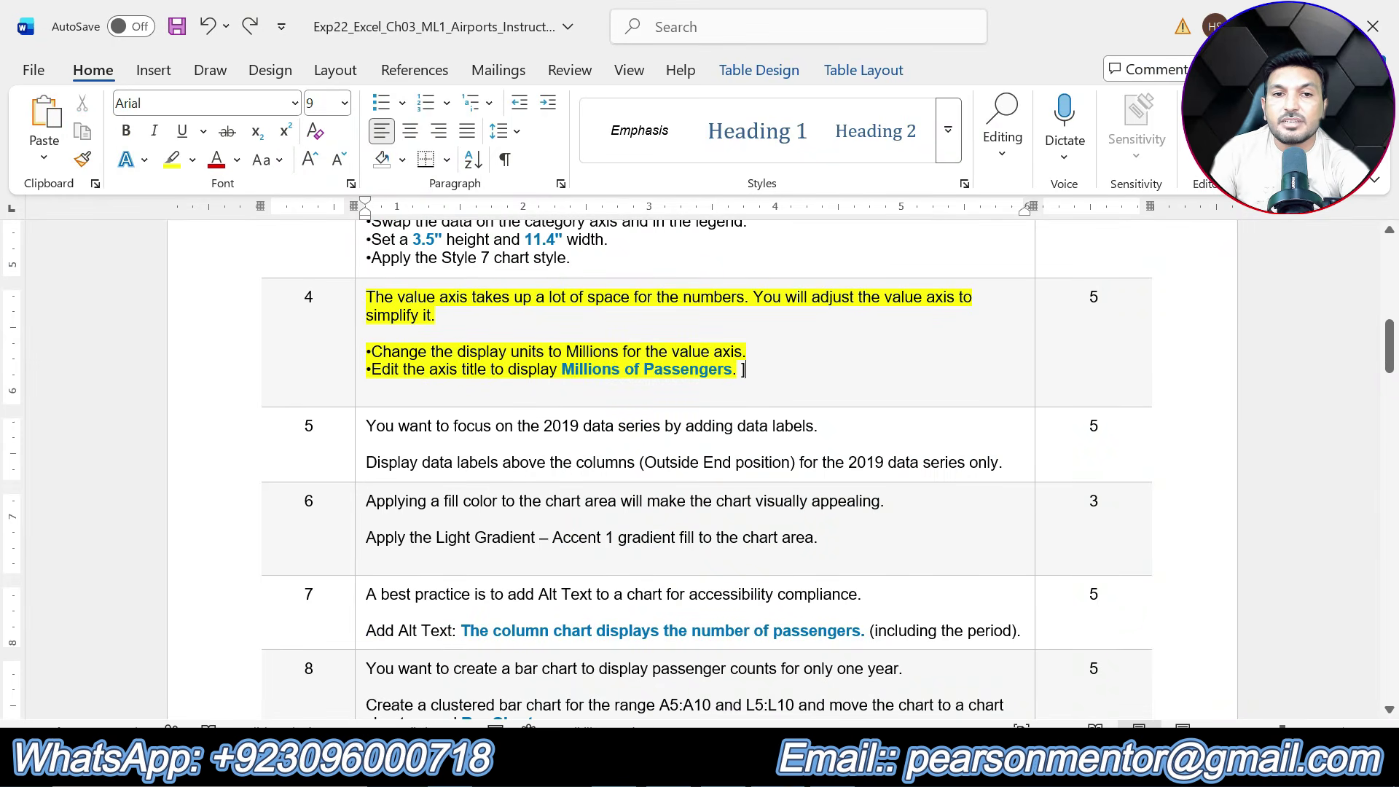
key(ctrl+shift+Up)
key(ctrl+shift+Up)
key(ctrl+shift+Up)
key(ctrl+shift+Up)
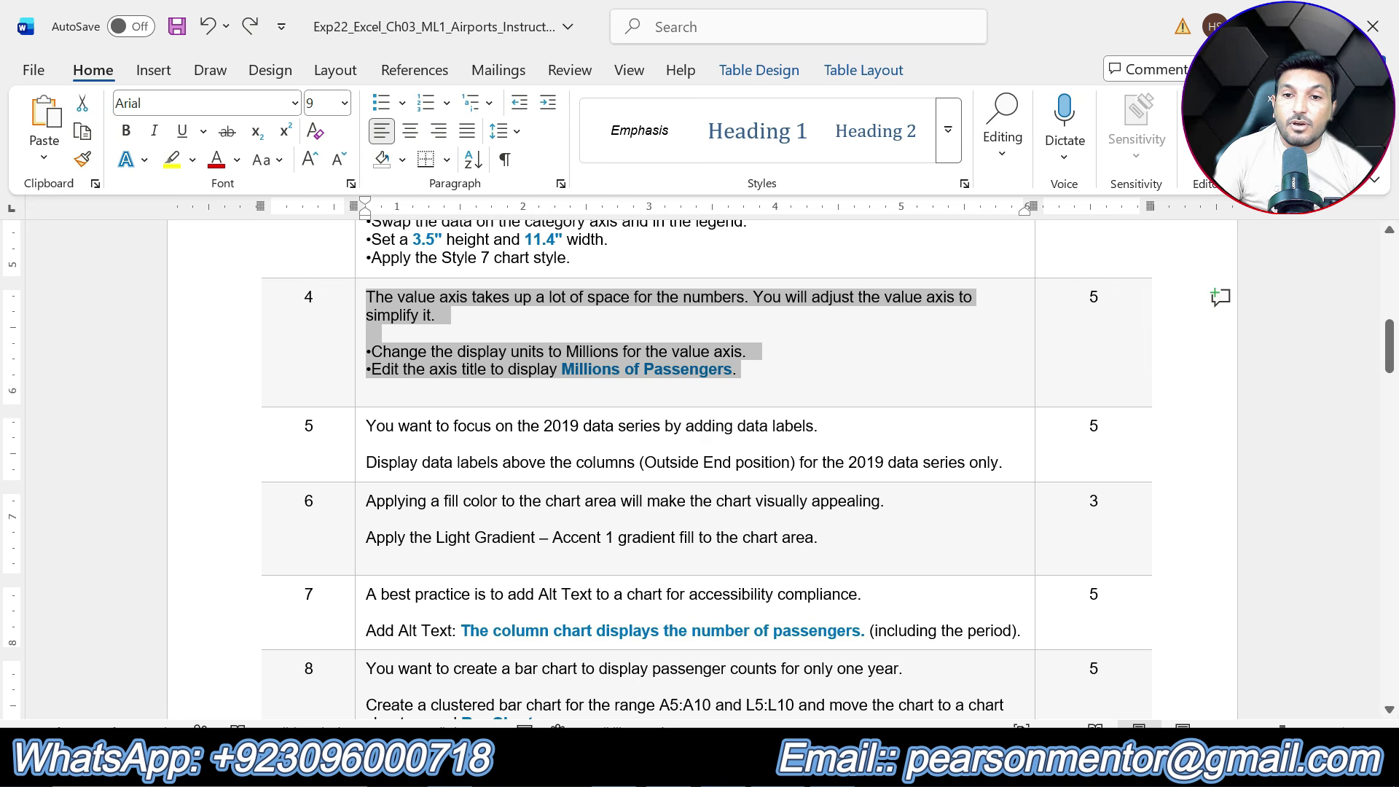
drag(1006, 464, 367, 426)
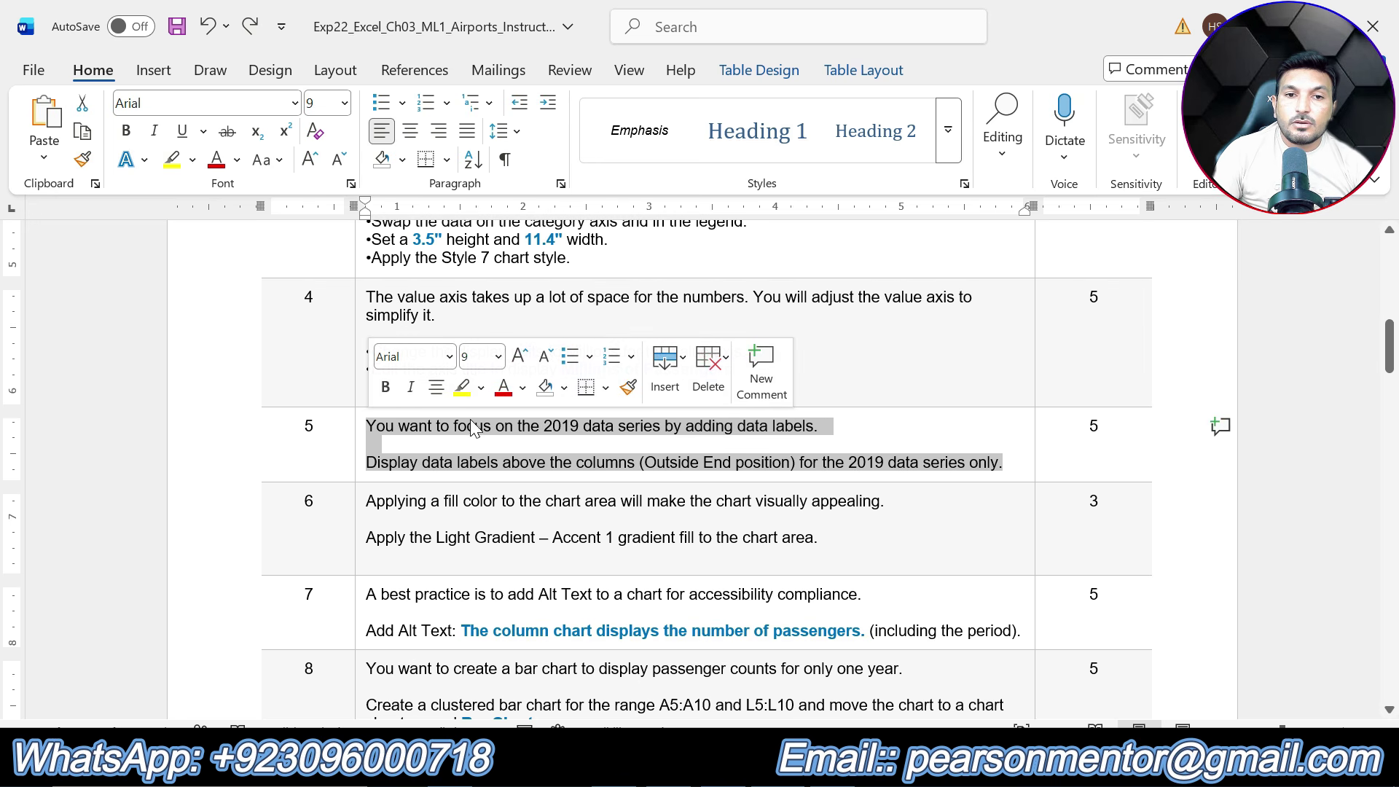
click(462, 389)
click(491, 442)
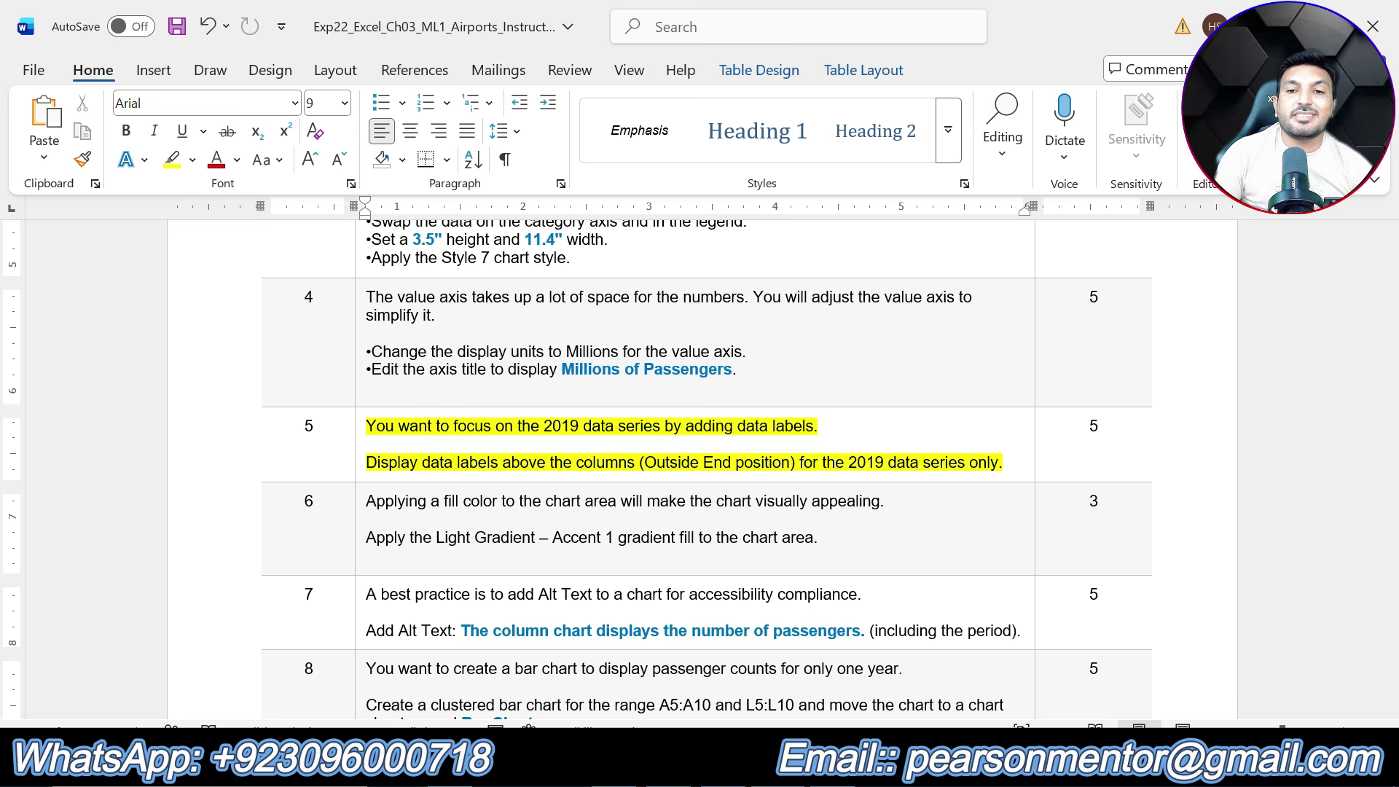
Step: Switch to Excel and add Outside End data labels to the column chart's 2019 data series only
key(alt+Tab)
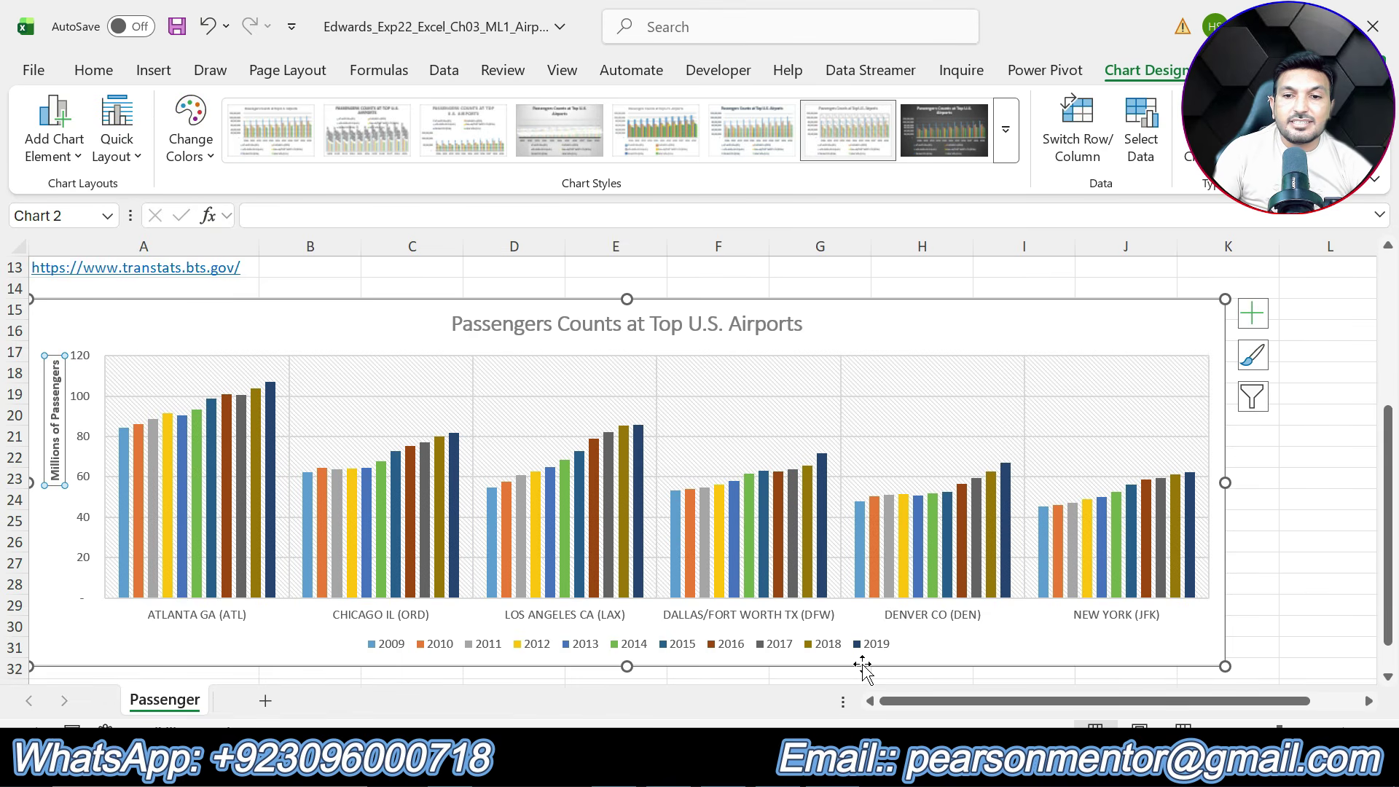
click(1191, 489)
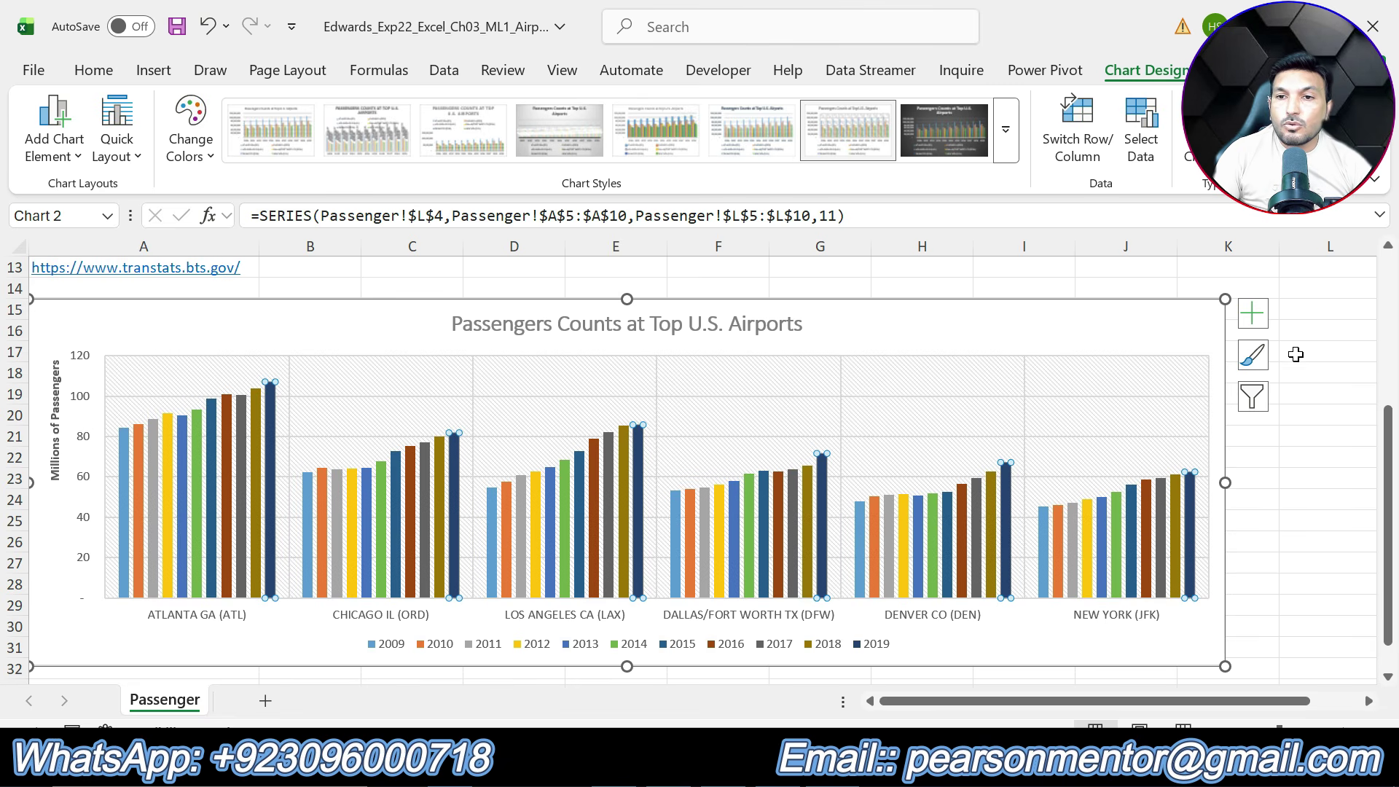
click(1261, 324)
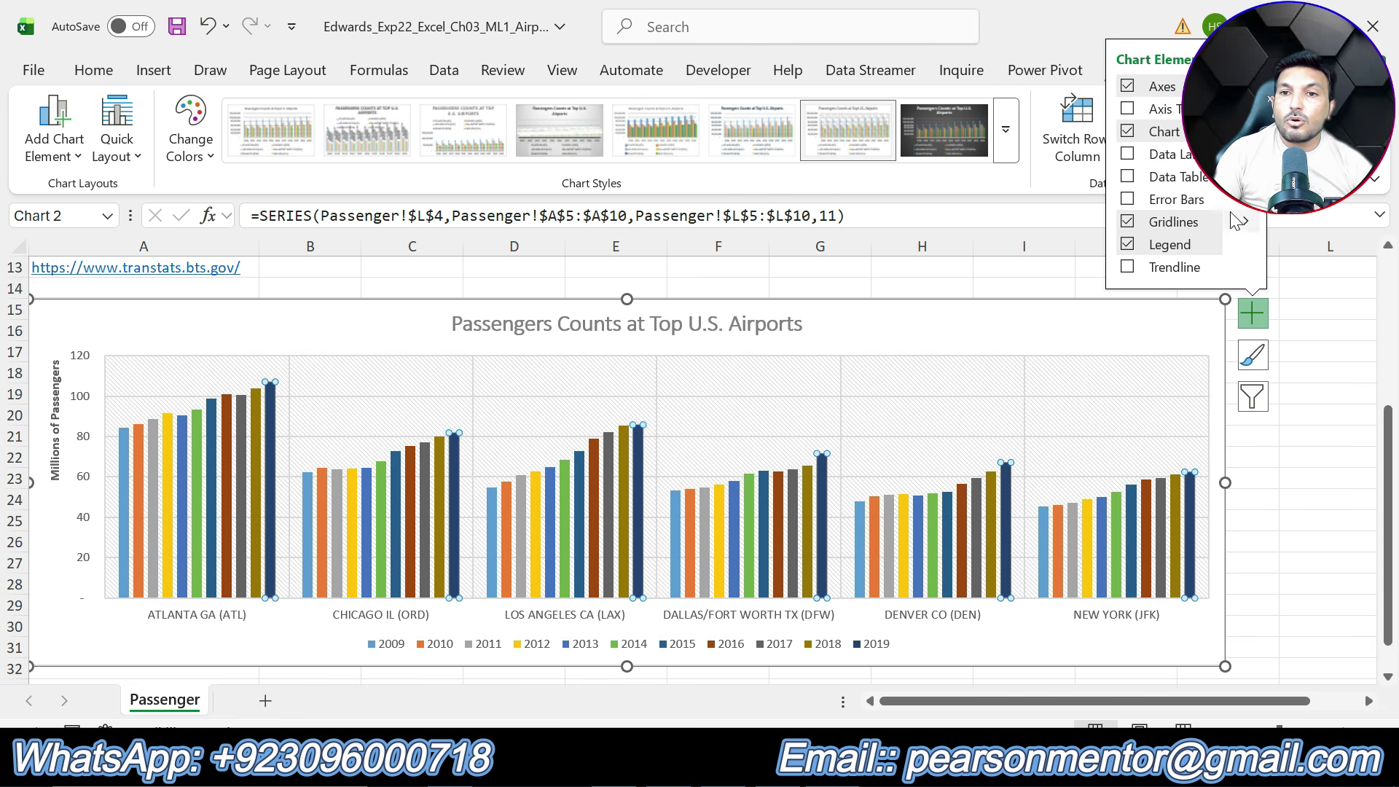
click(1255, 153)
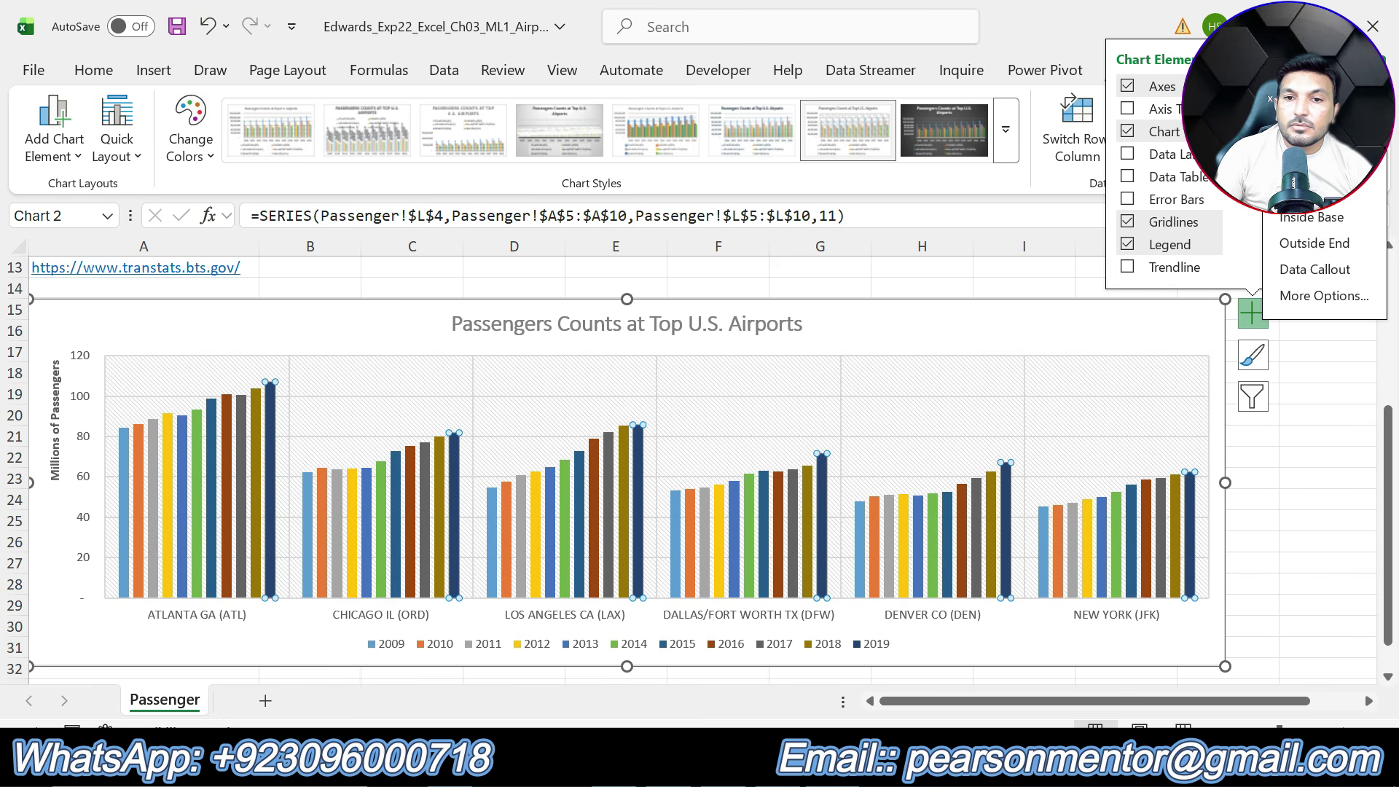
key(alt+Tab)
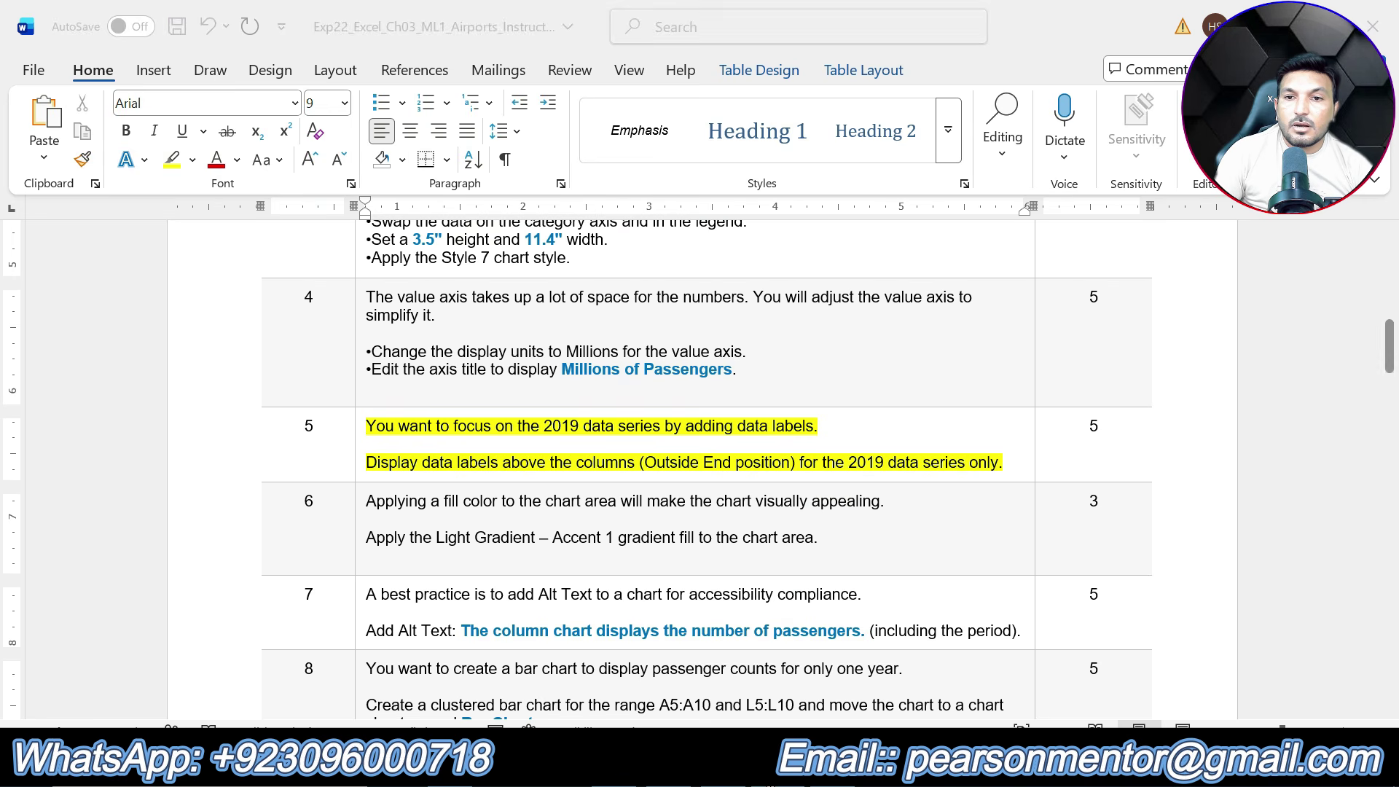
key(alt+Tab)
click(1240, 155)
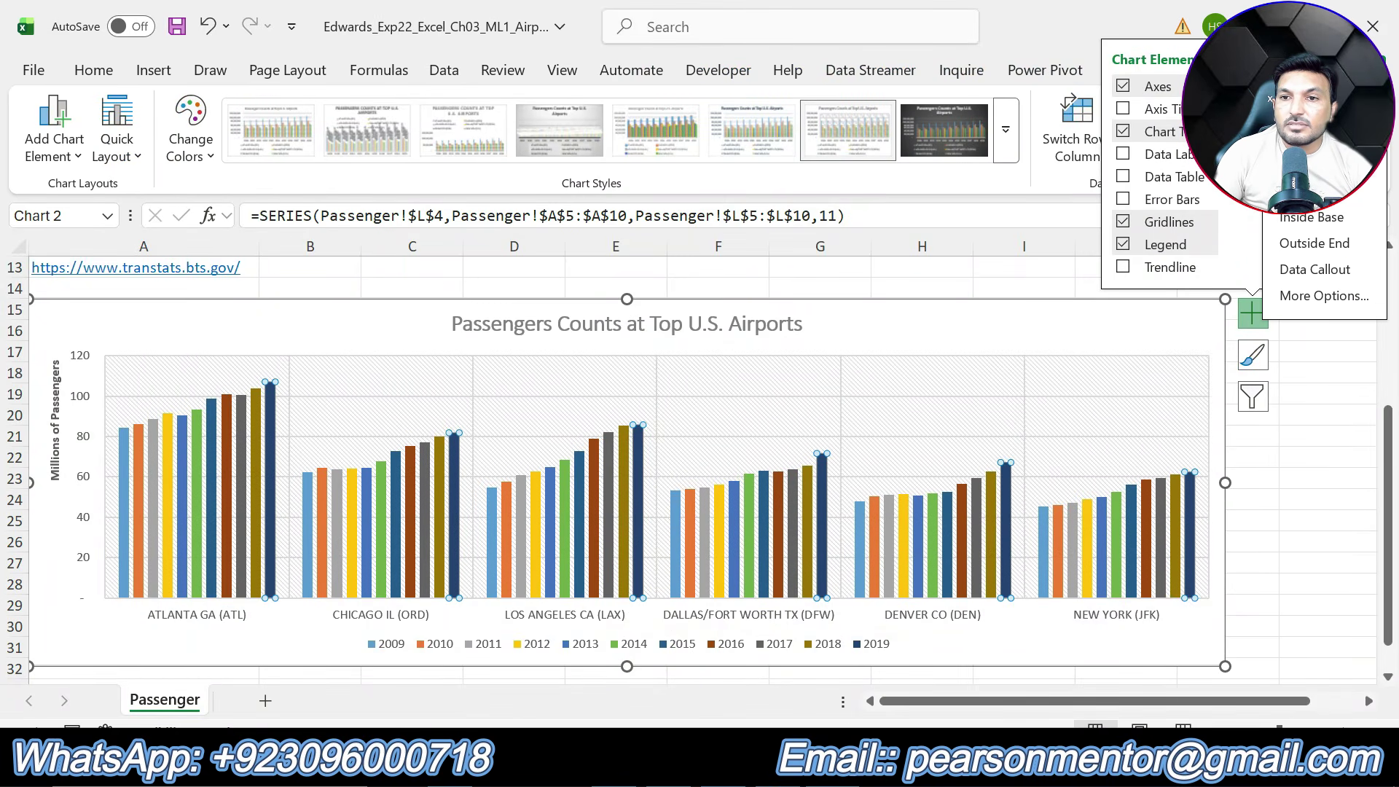
click(1312, 242)
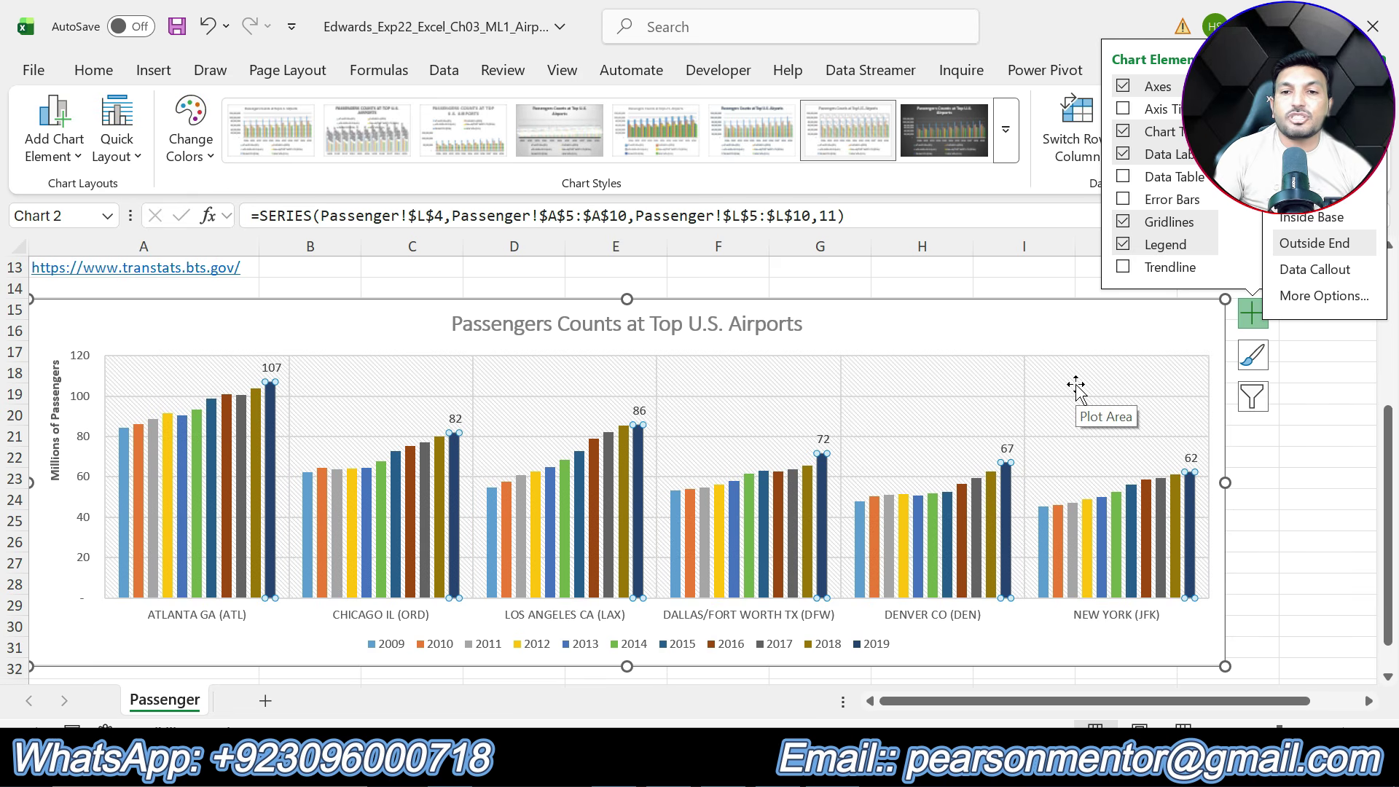
click(1069, 329)
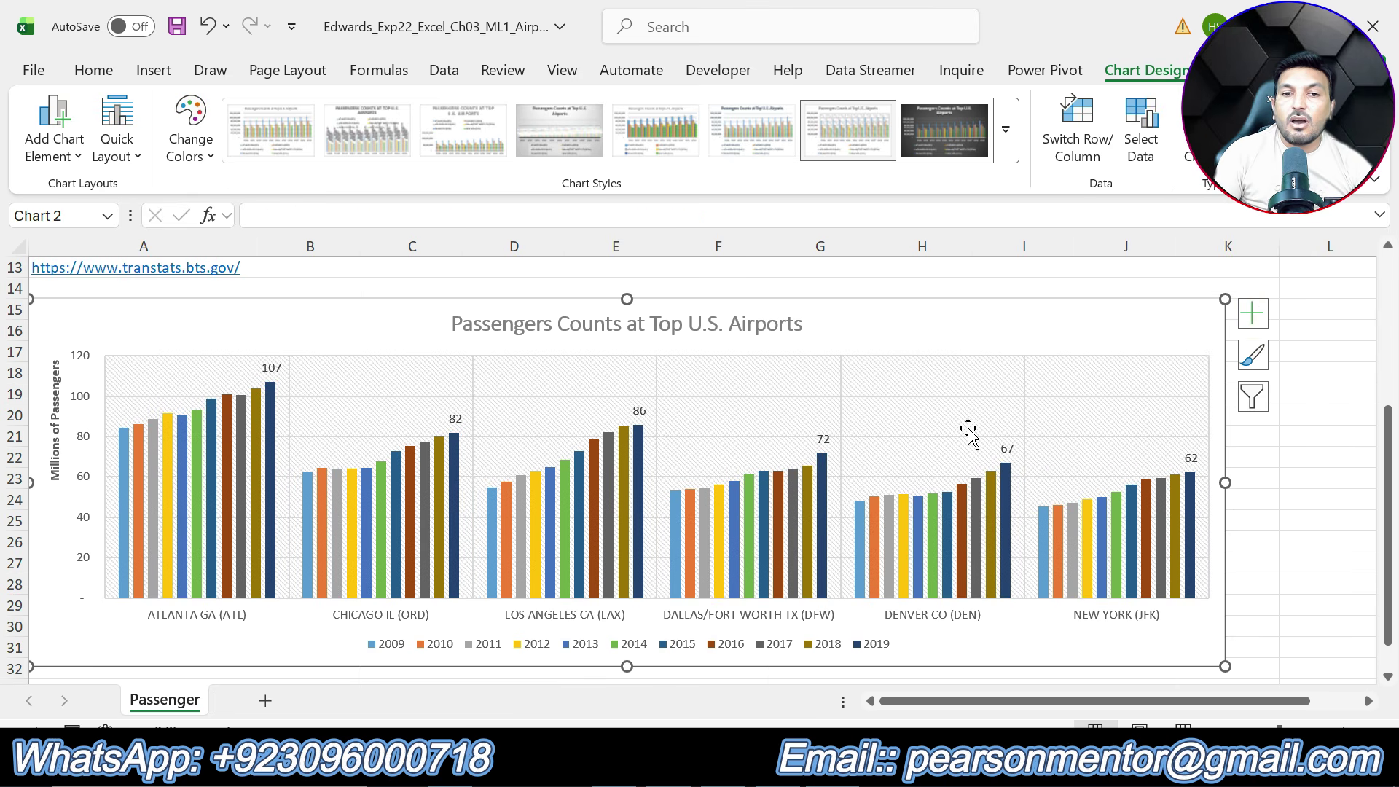
Step: Switch to the Word instructions and clear the yellow highlight from step 5
key(alt+Tab)
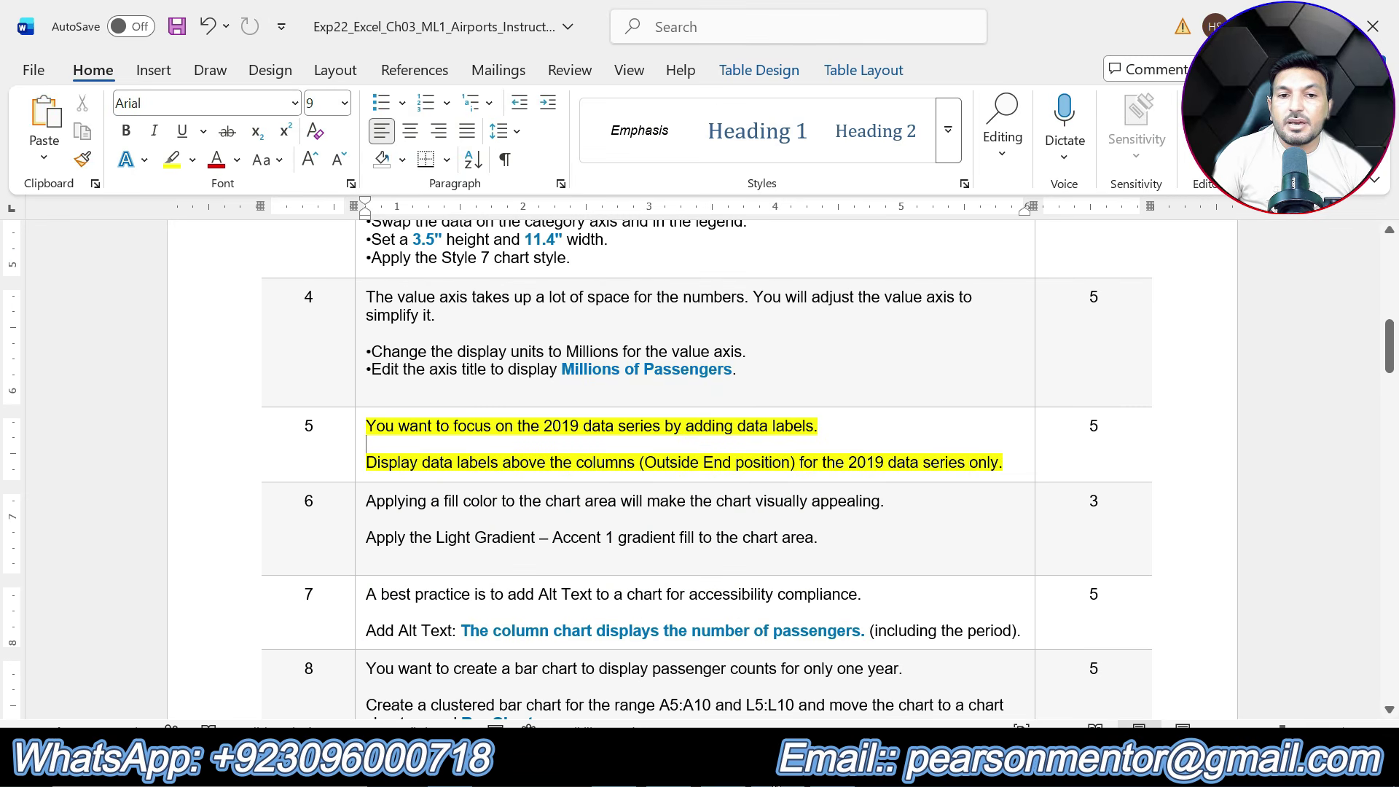
key(ctrl+z)
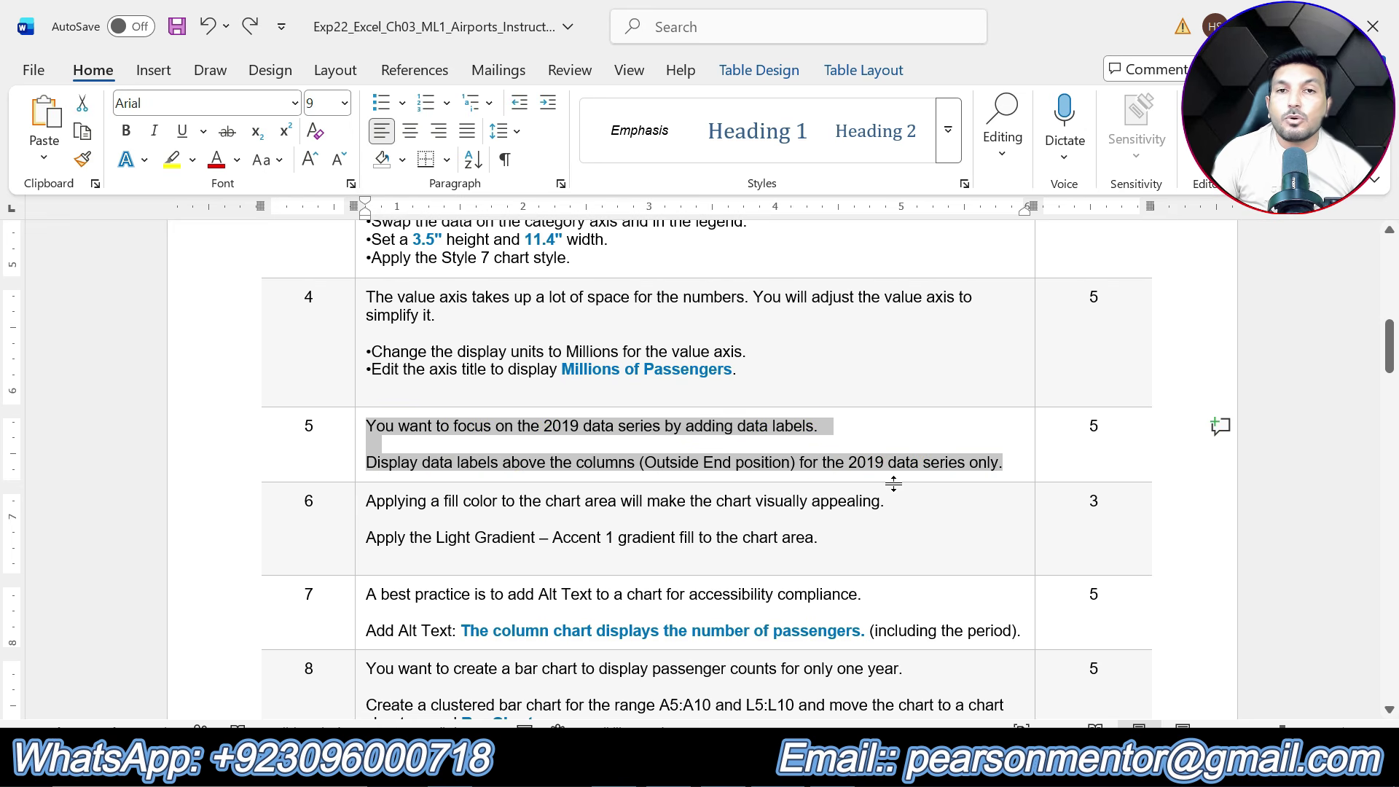
Step: Highlight the step 6 instructions in yellow
drag(831, 541, 474, 489)
click(474, 479)
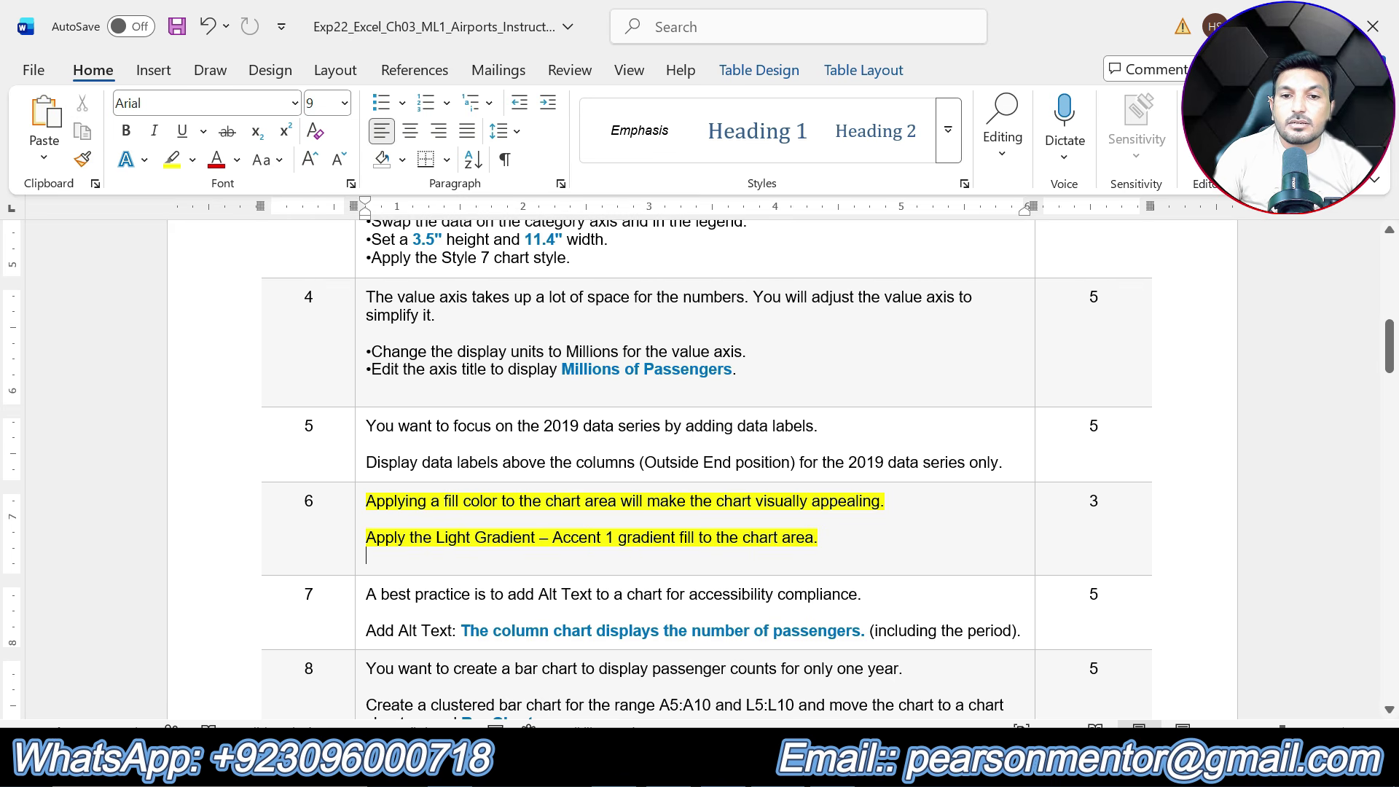
Step: Switch to Excel and apply the Light Gradient – Accent 1 preset gradient fill to the column chart's chart area
key(alt+Tab)
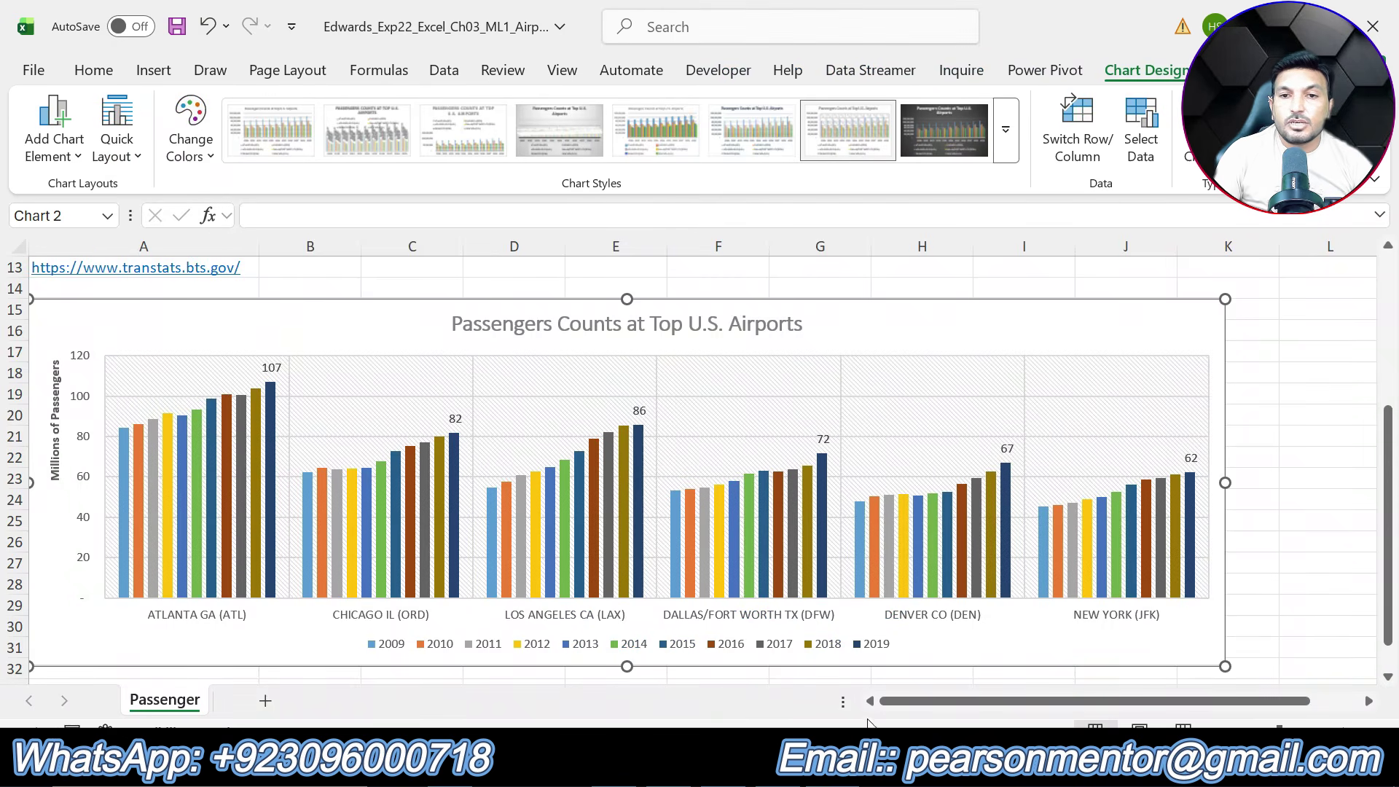
click(948, 390)
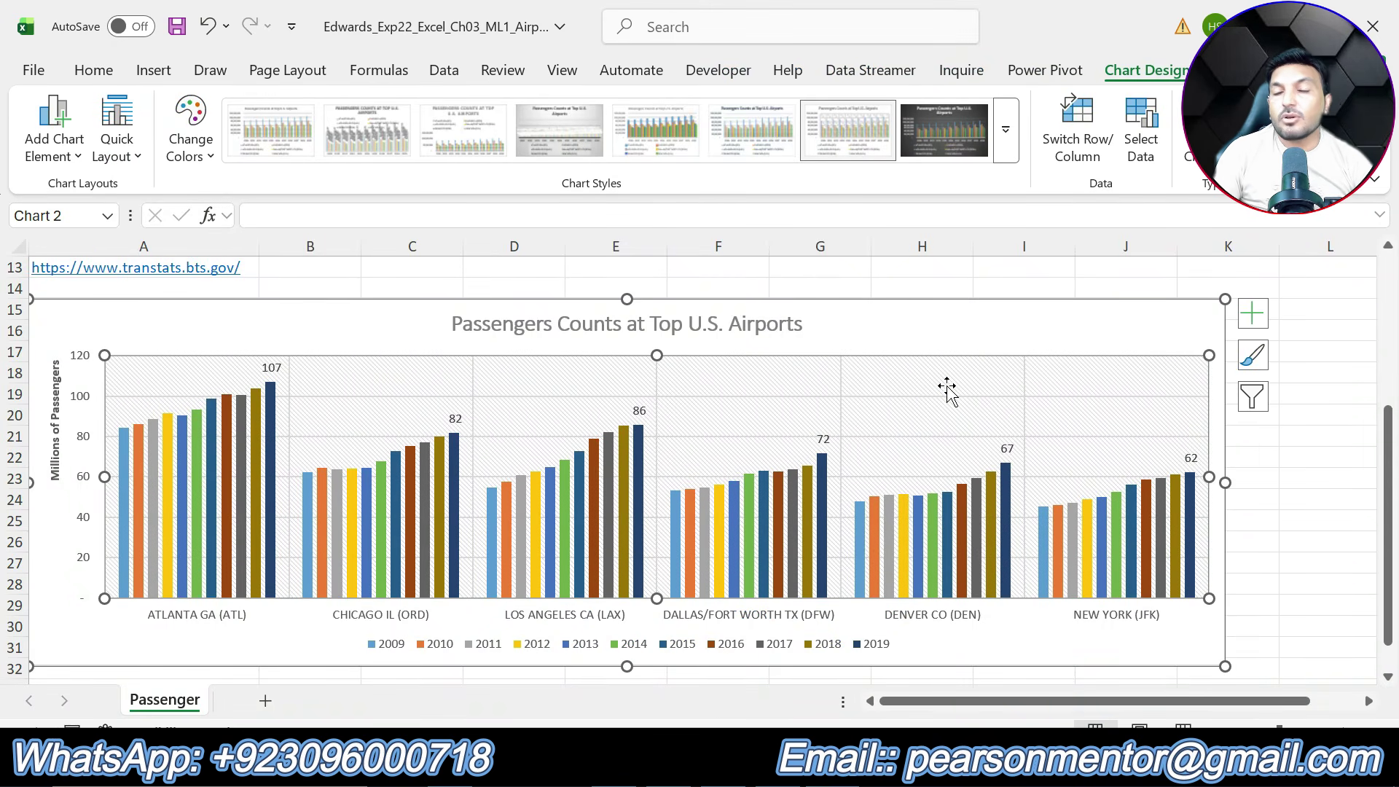
right_click(948, 390)
key(Escape)
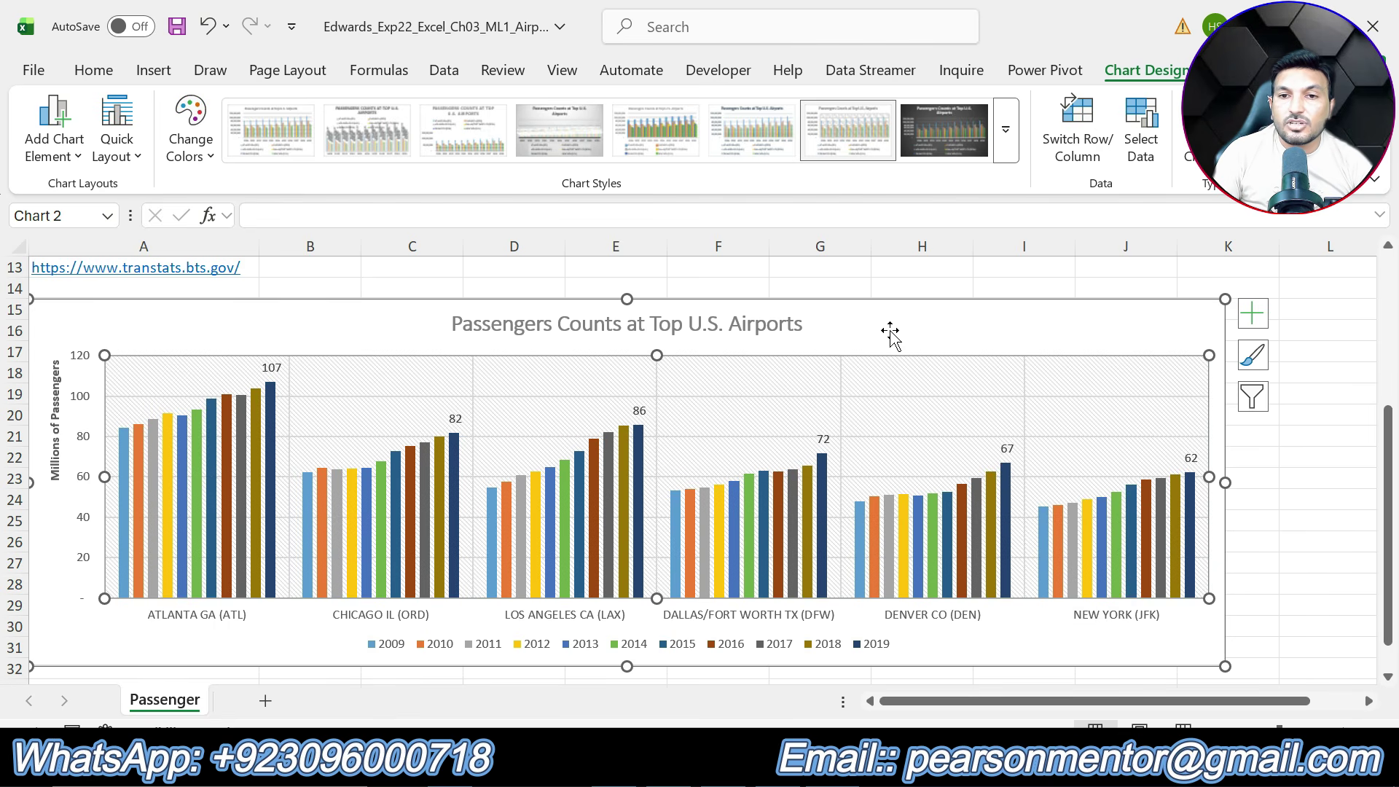
click(891, 329)
right_click(891, 317)
scroll(984, 631, down, 1)
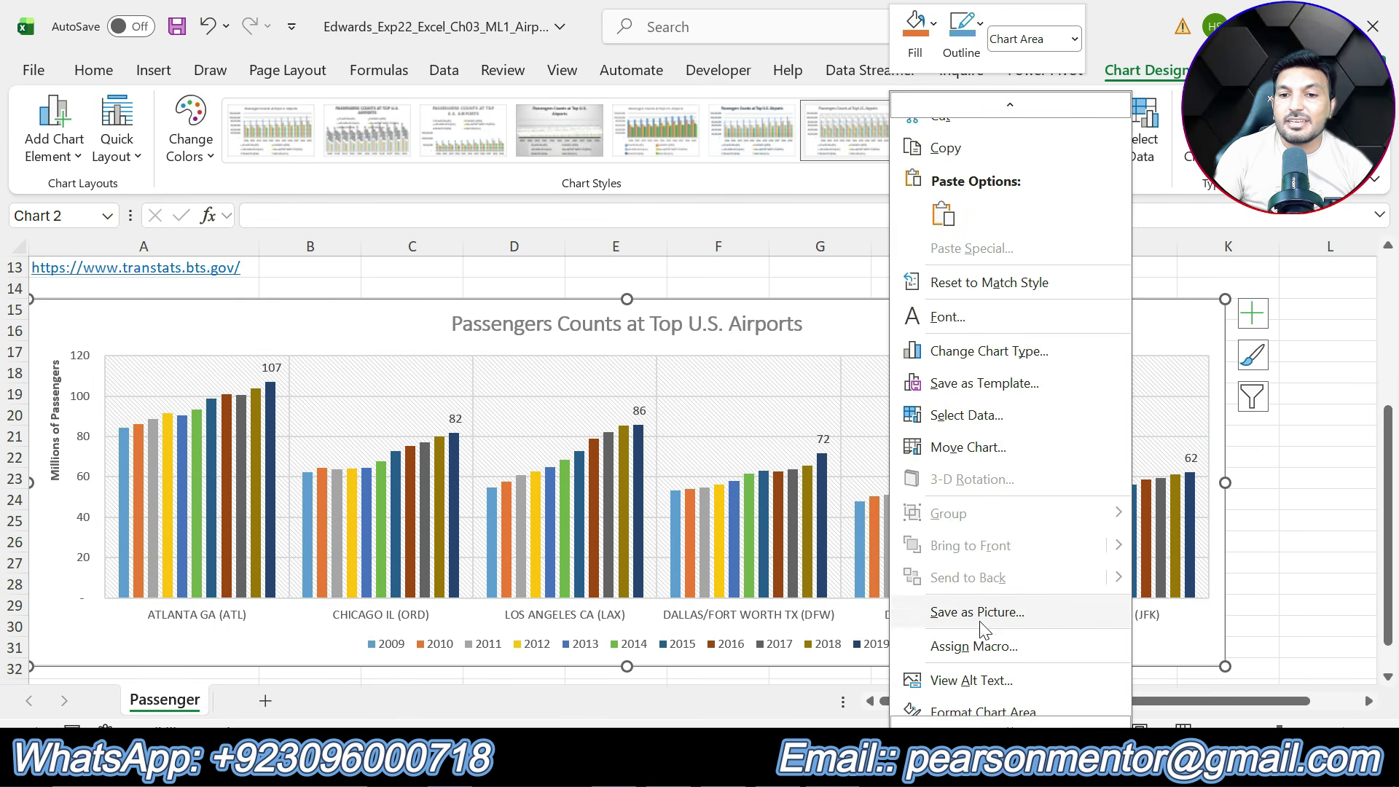
scroll(984, 631, down, 1)
click(977, 694)
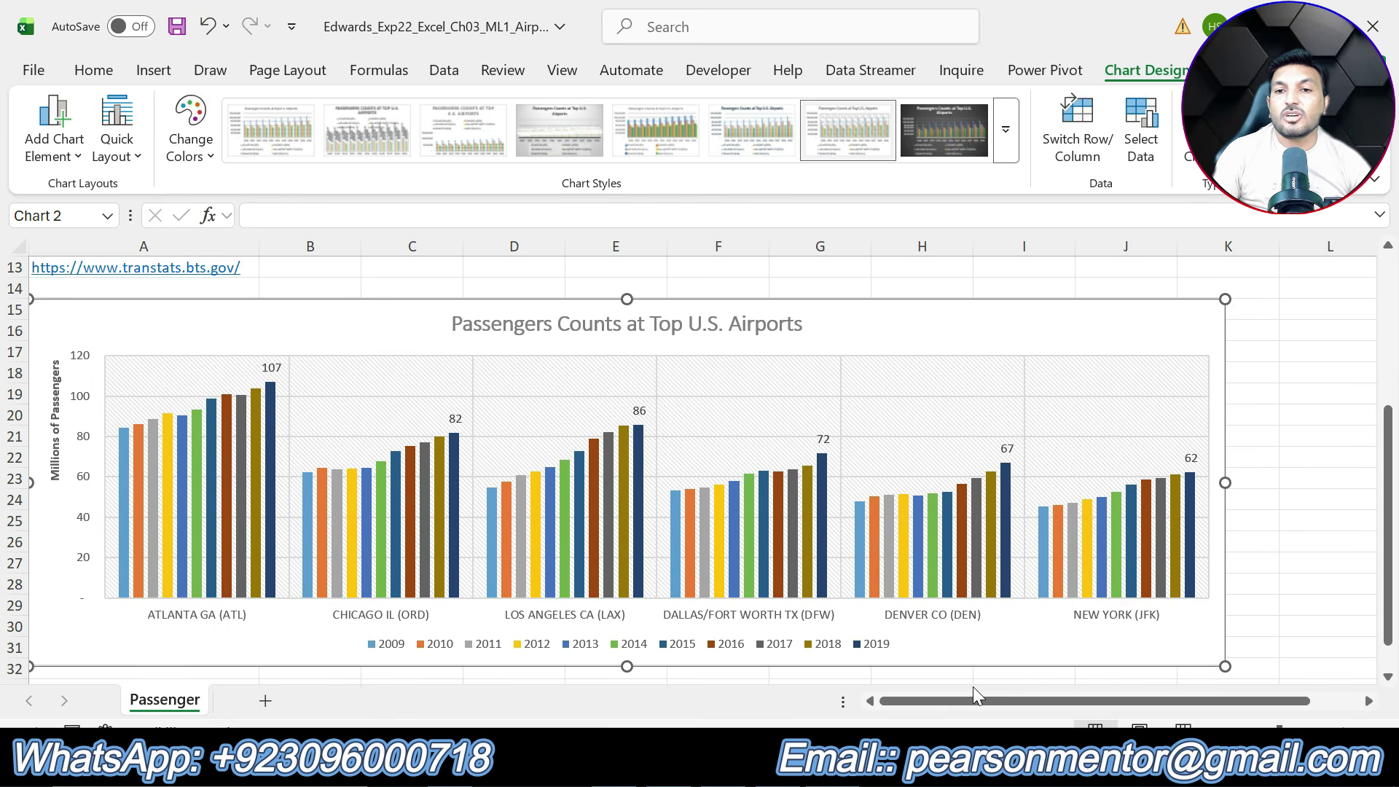
key(alt+Tab)
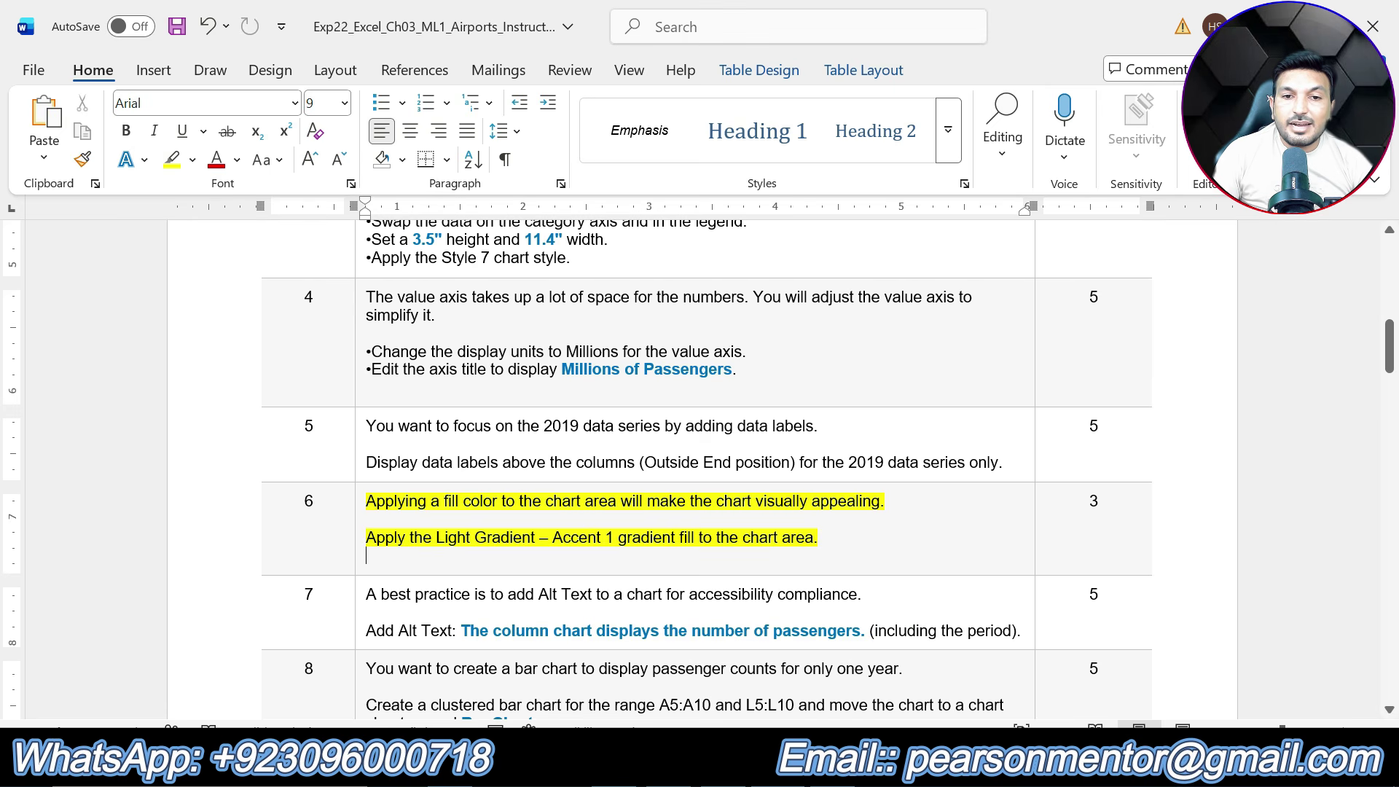
key(alt+Tab)
click(1115, 398)
click(1182, 483)
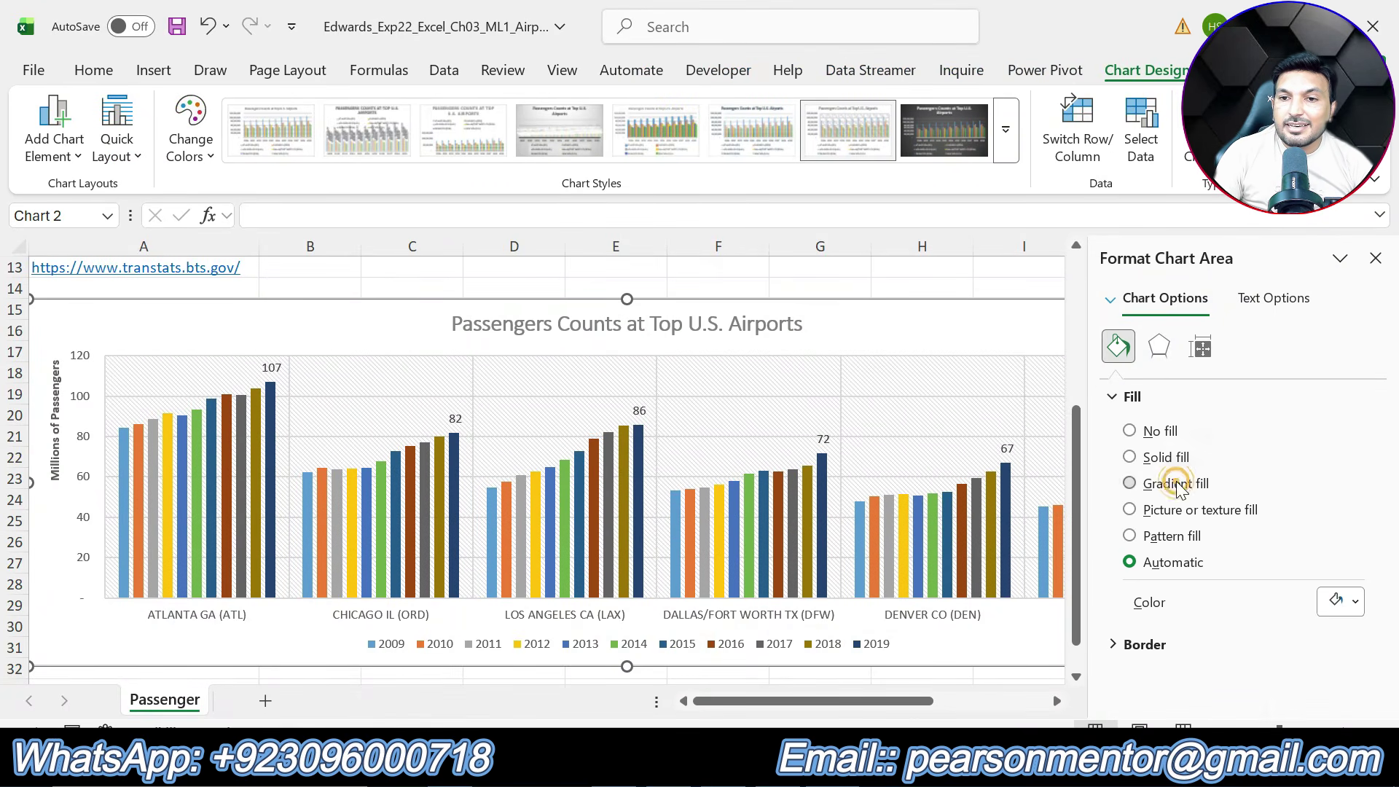
click(1345, 603)
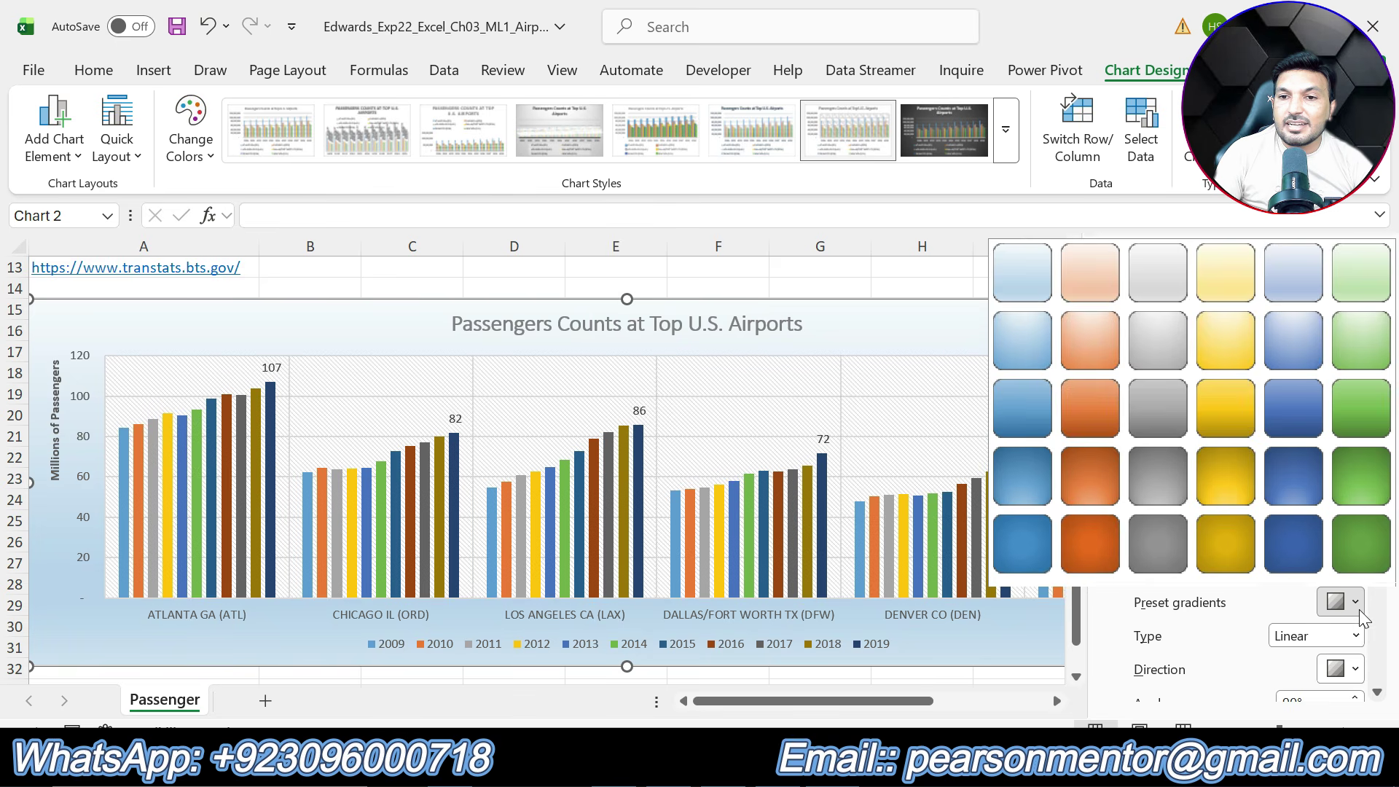
click(1024, 281)
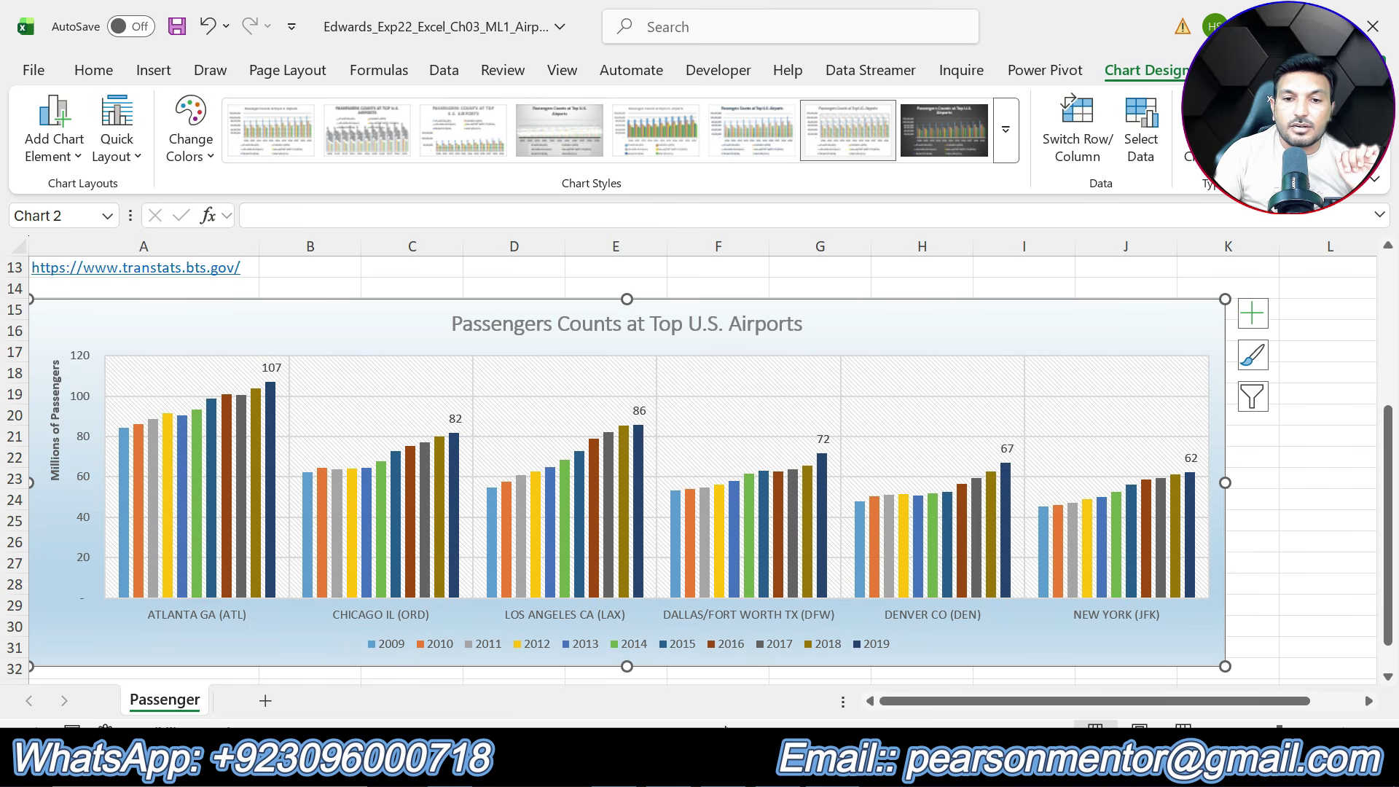
Step: Return to the Word instructions, remove the yellow highlight from step 6, and highlight the step 7 instructions in yellow
key(alt+Tab)
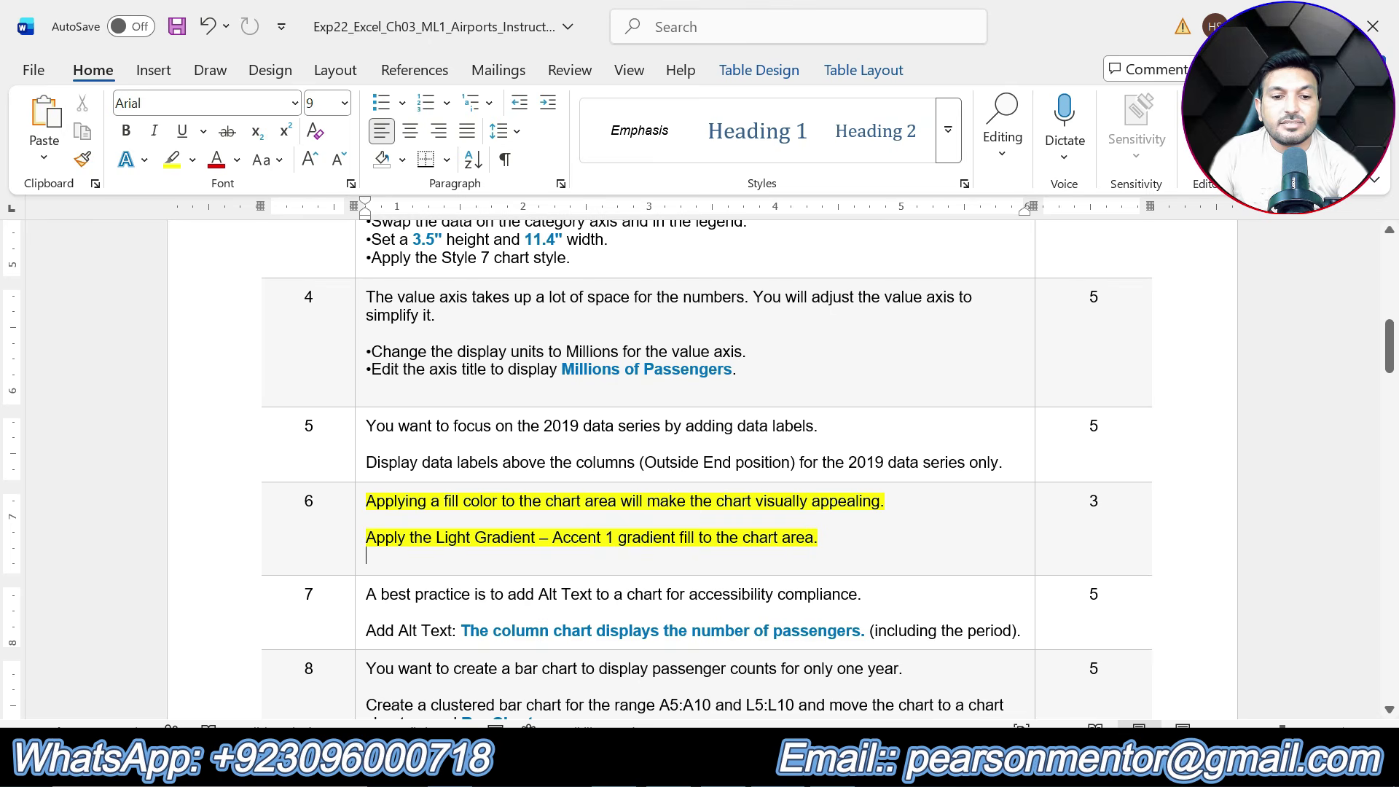
key(ctrl+z)
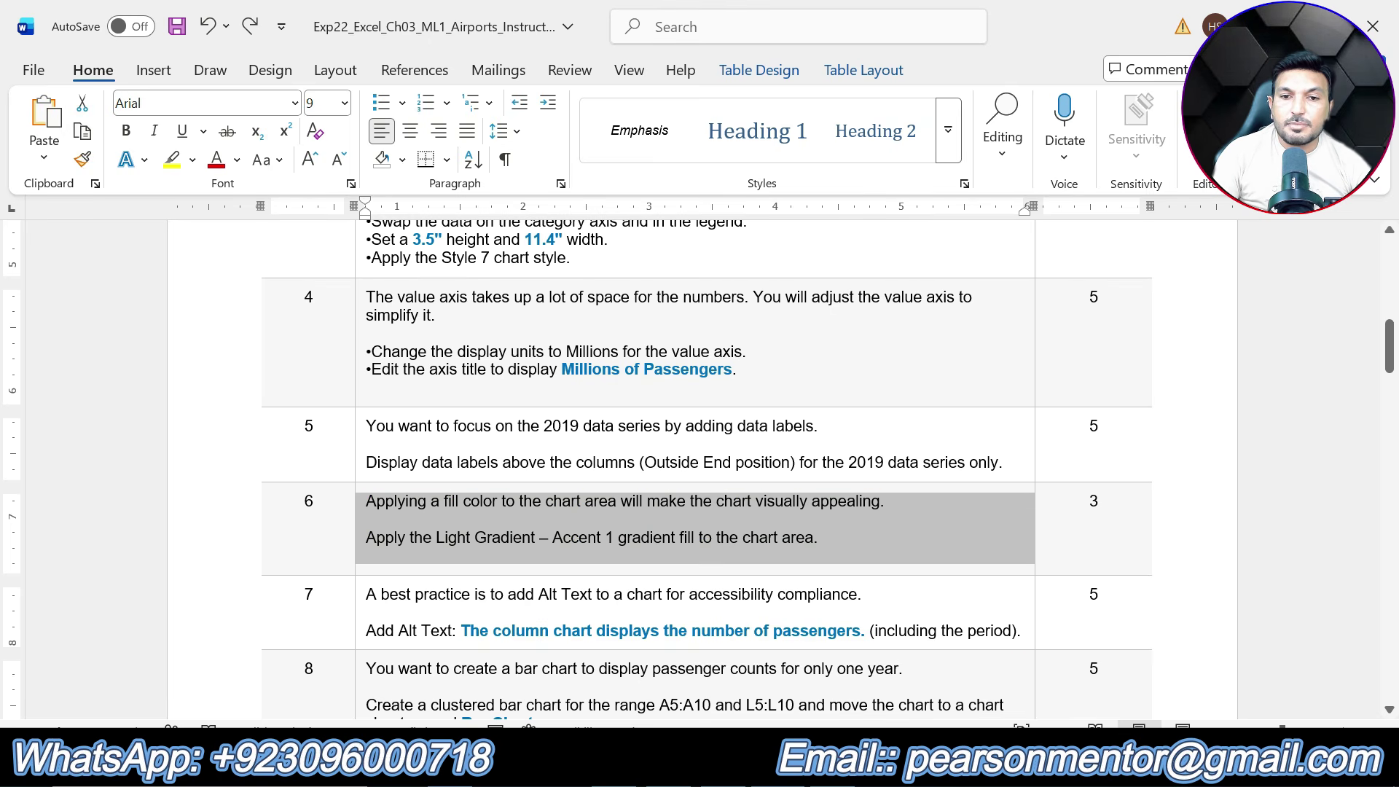
click(1022, 631)
text(])
key(BackSpace)
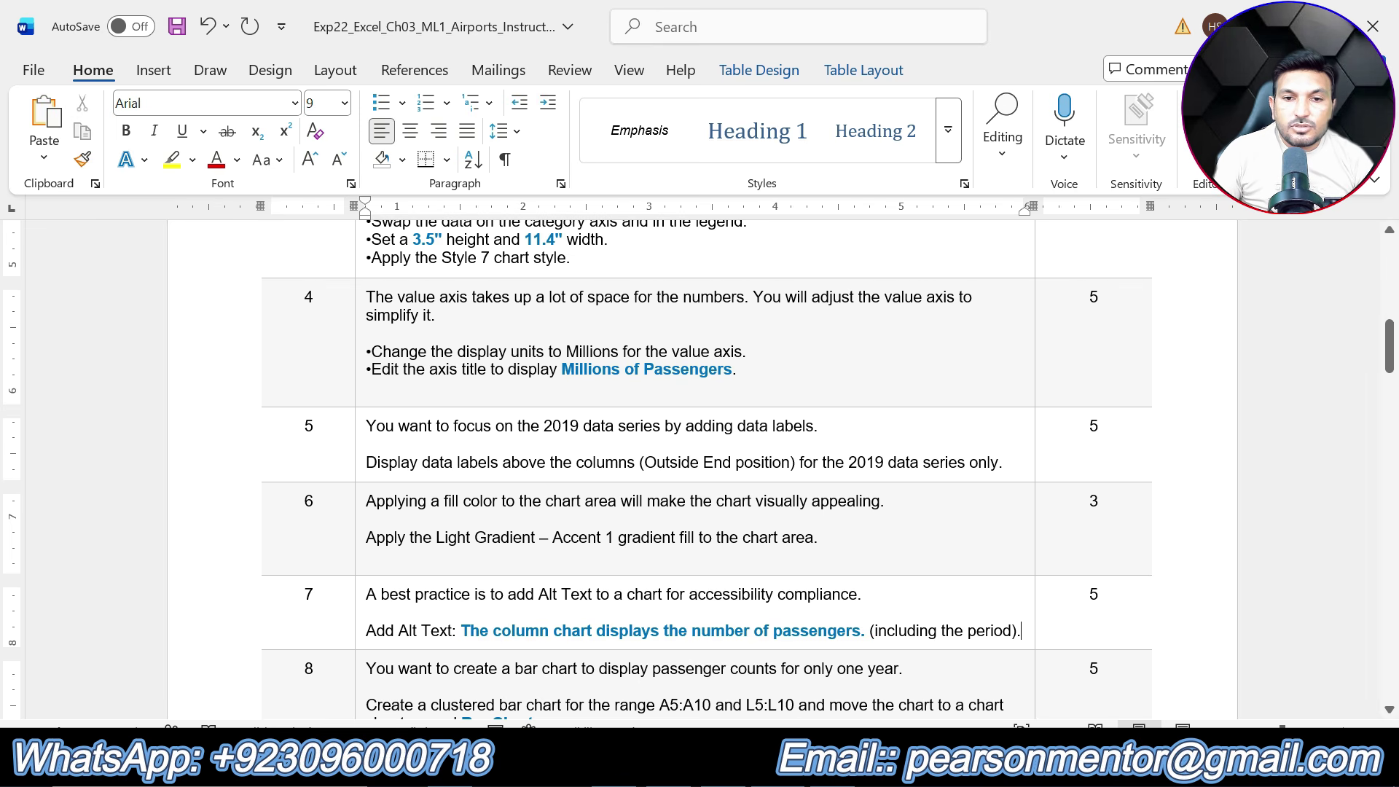
drag(1023, 632, 366, 594)
scroll(700, 467, down, 5)
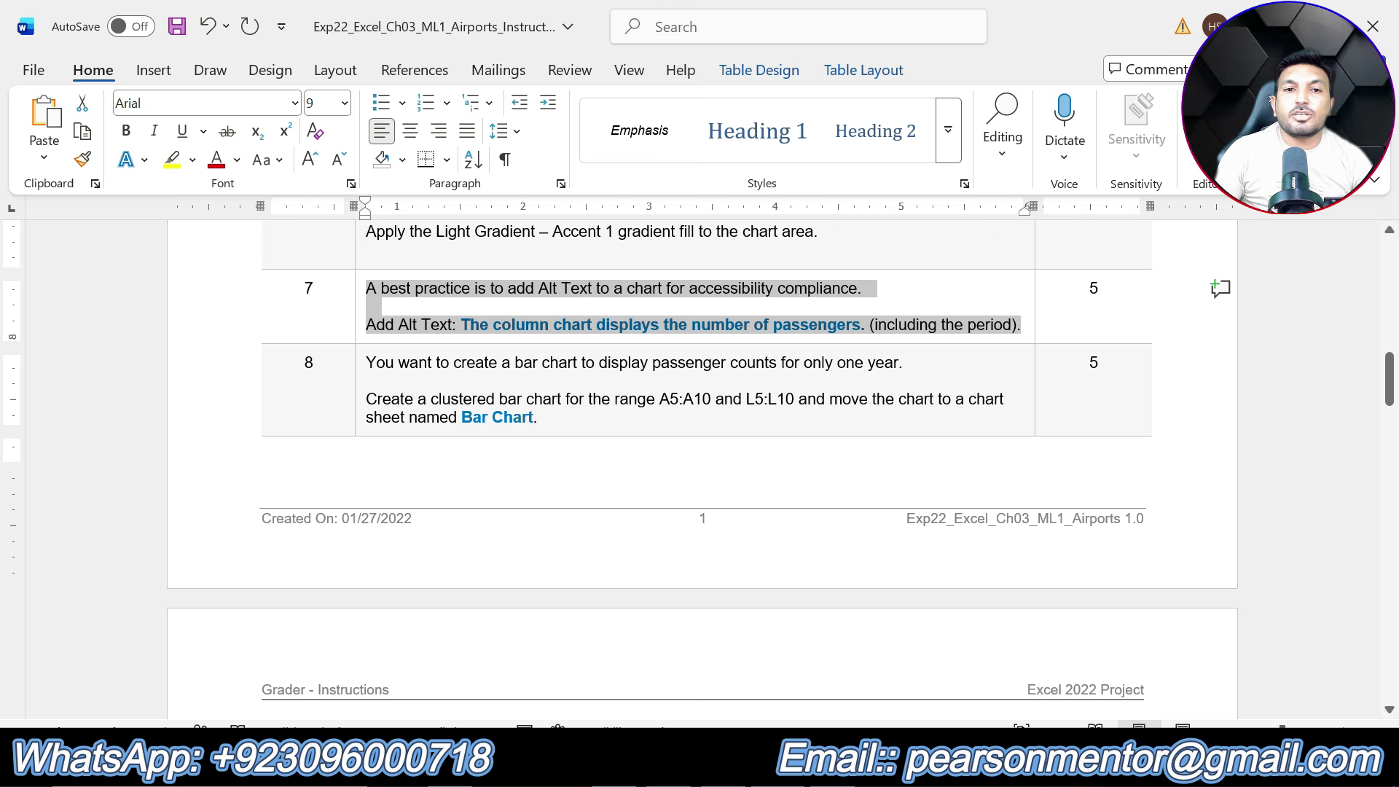
click(172, 159)
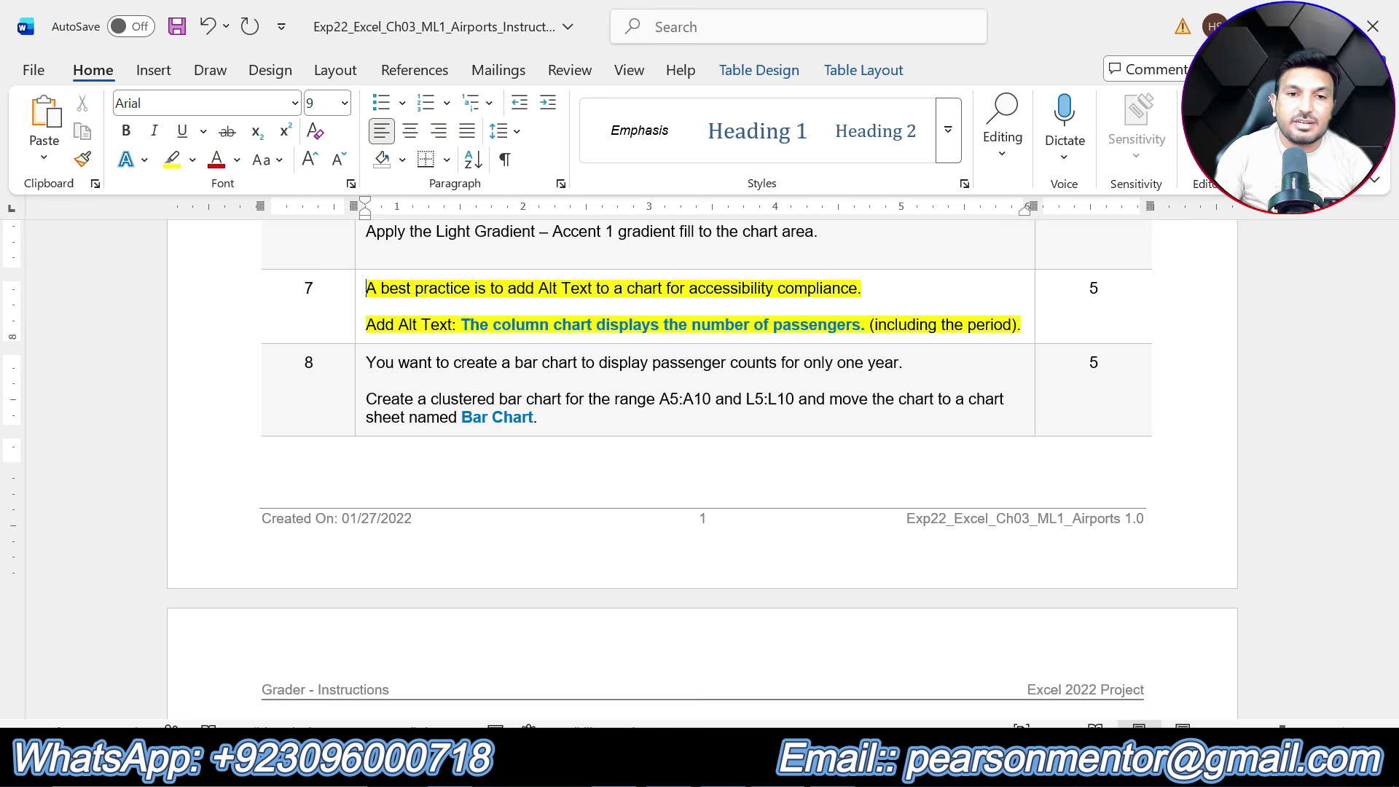
Step: Copy "The column chart displays the number of passengers." from step 7 and use it as the column chart's alt text in Excel
drag(461, 324, 868, 324)
key(ctrl+c)
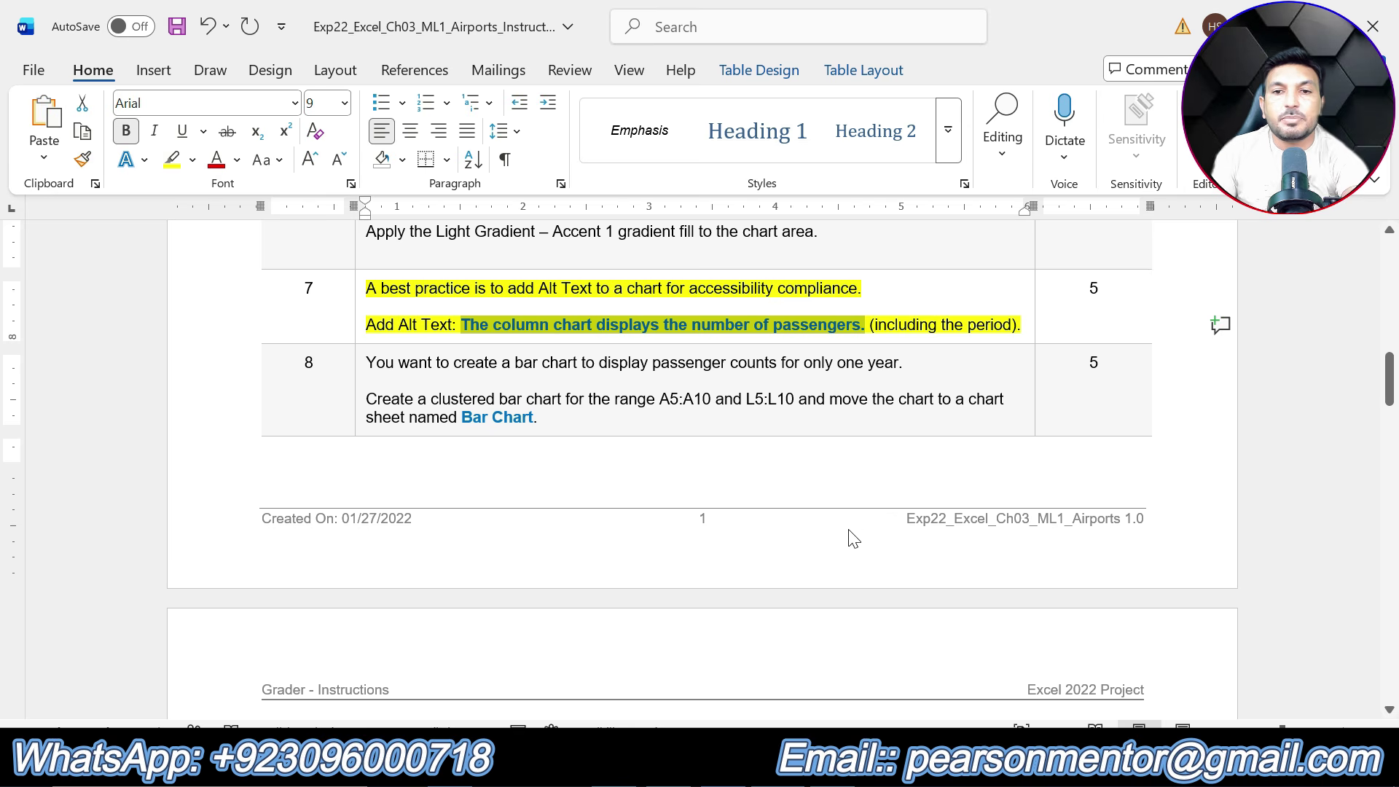
click(836, 765)
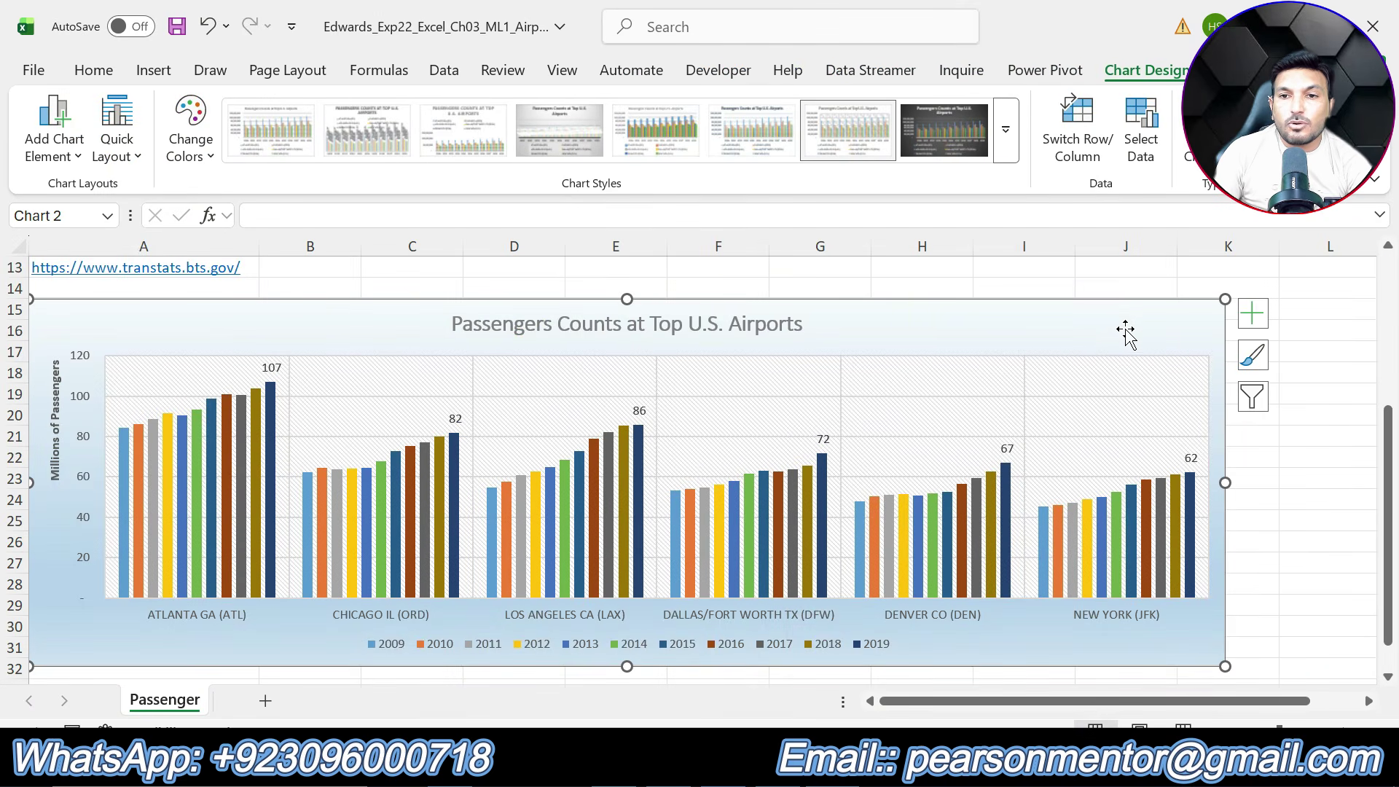
right_click(1092, 300)
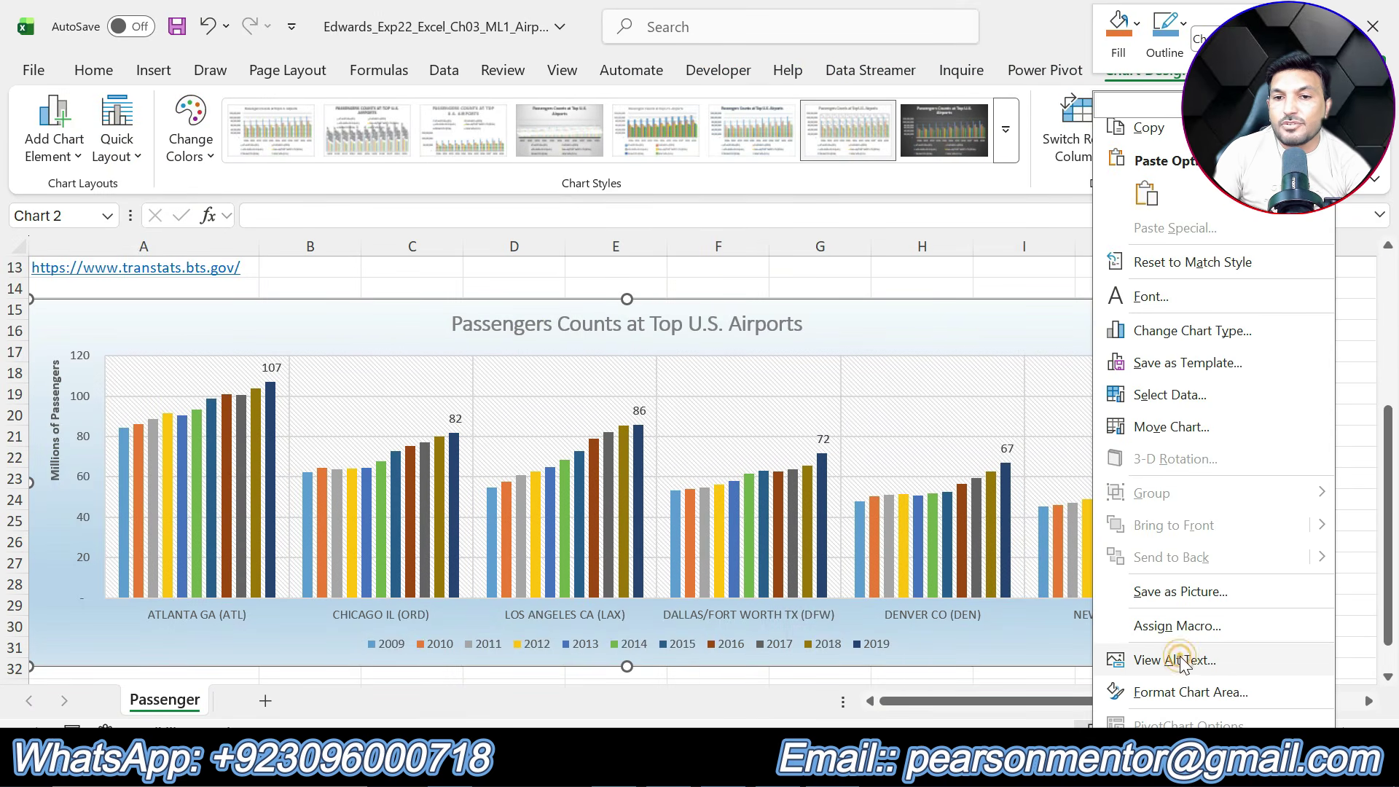
click(1179, 658)
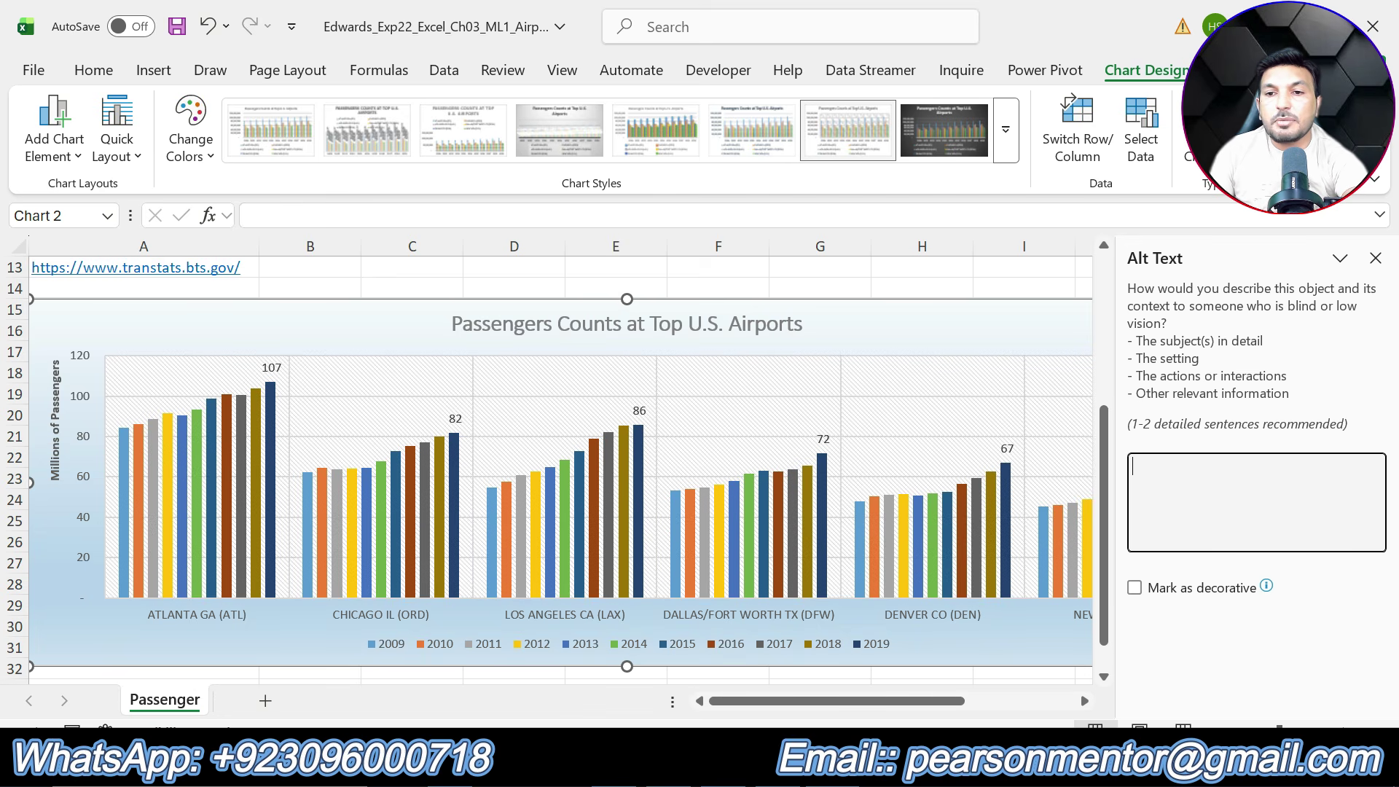
key(ctrl+v)
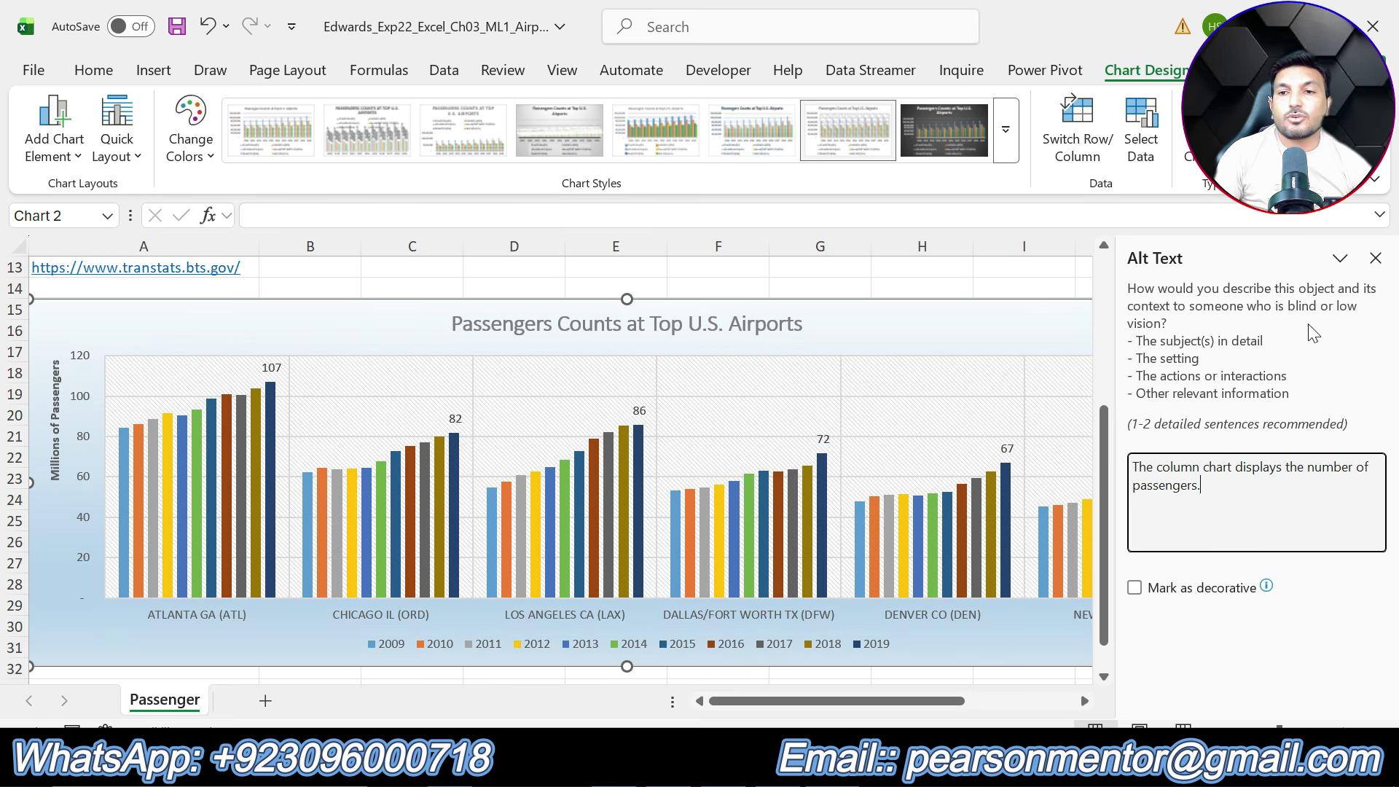
click(1377, 258)
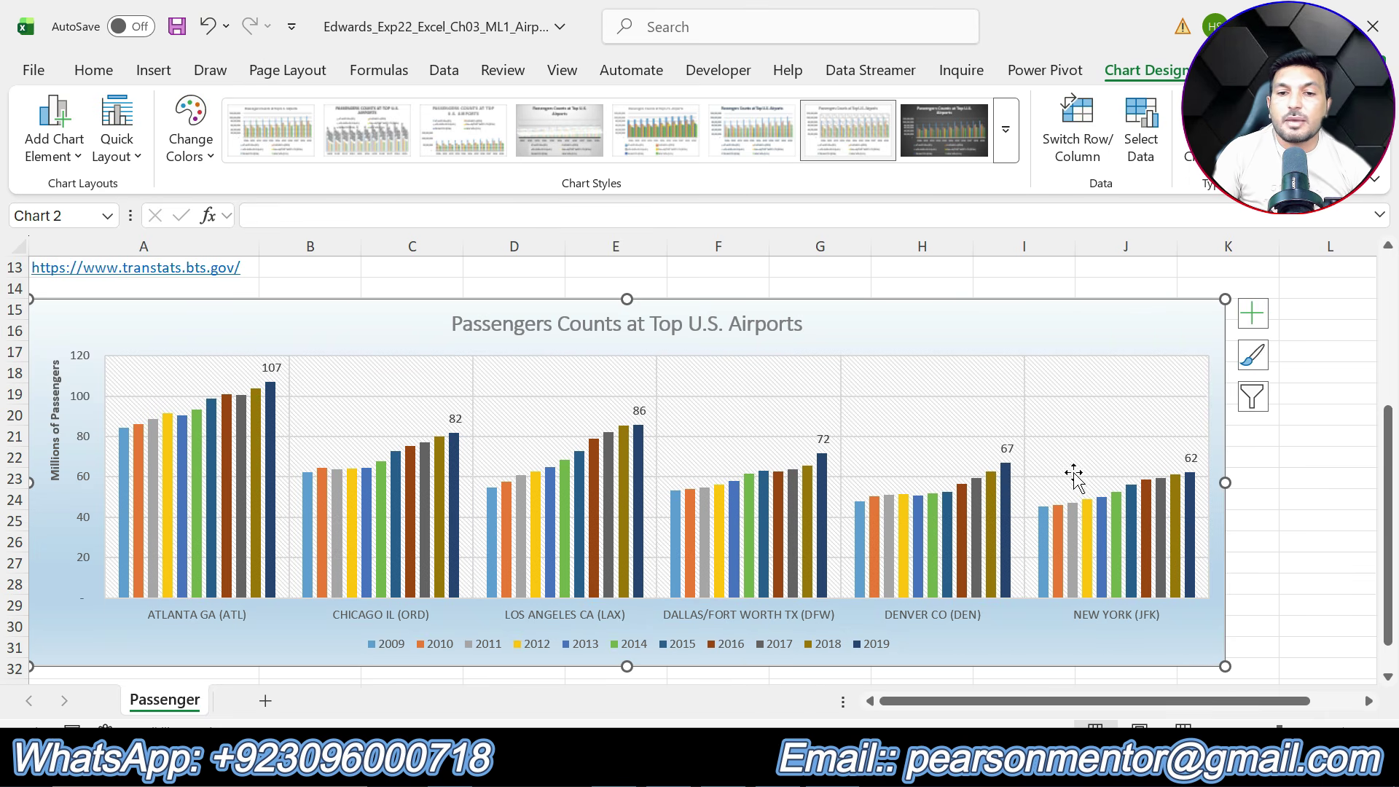
Step: Return to Word, remove the yellow highlight from step 7, and highlight the step 8 instructions in yellow
key(alt+Tab)
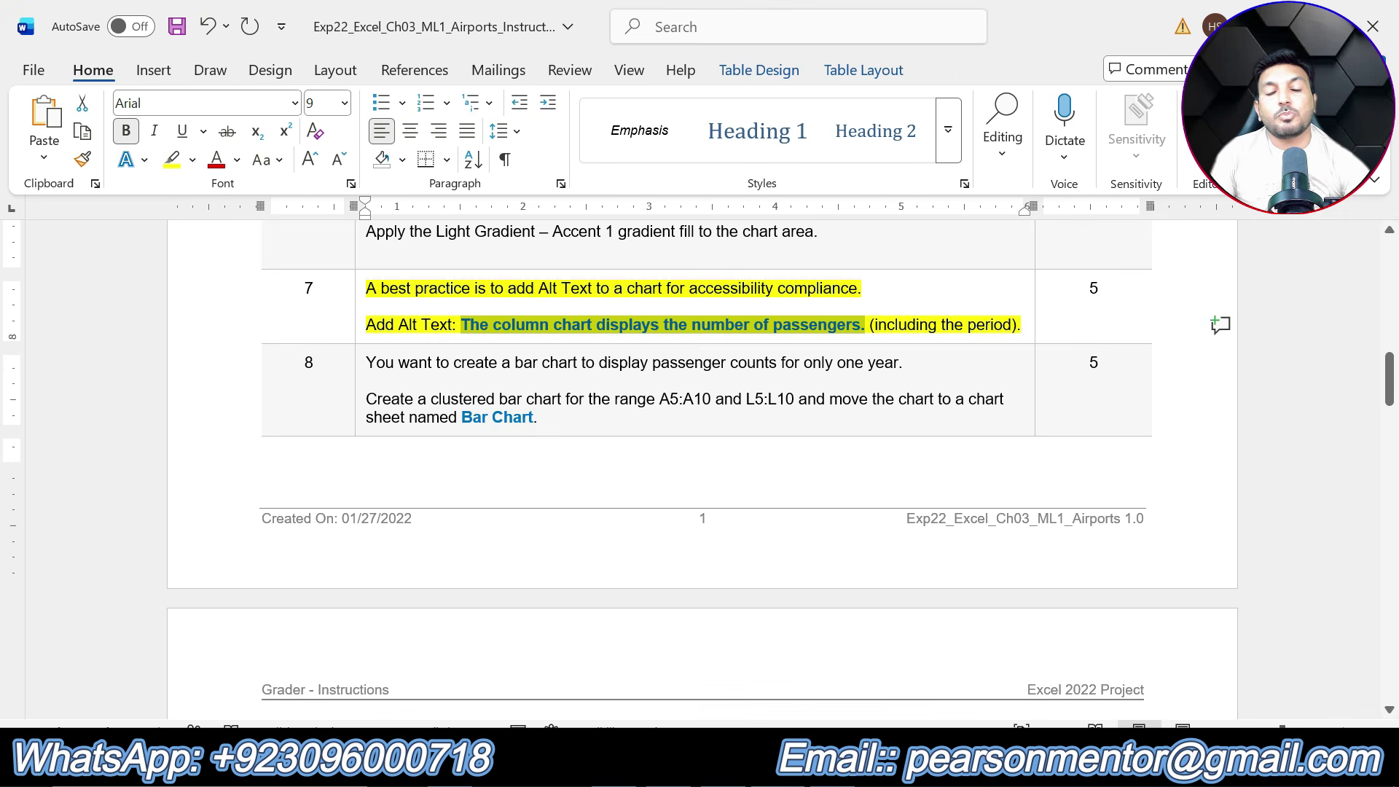
key(ctrl+z)
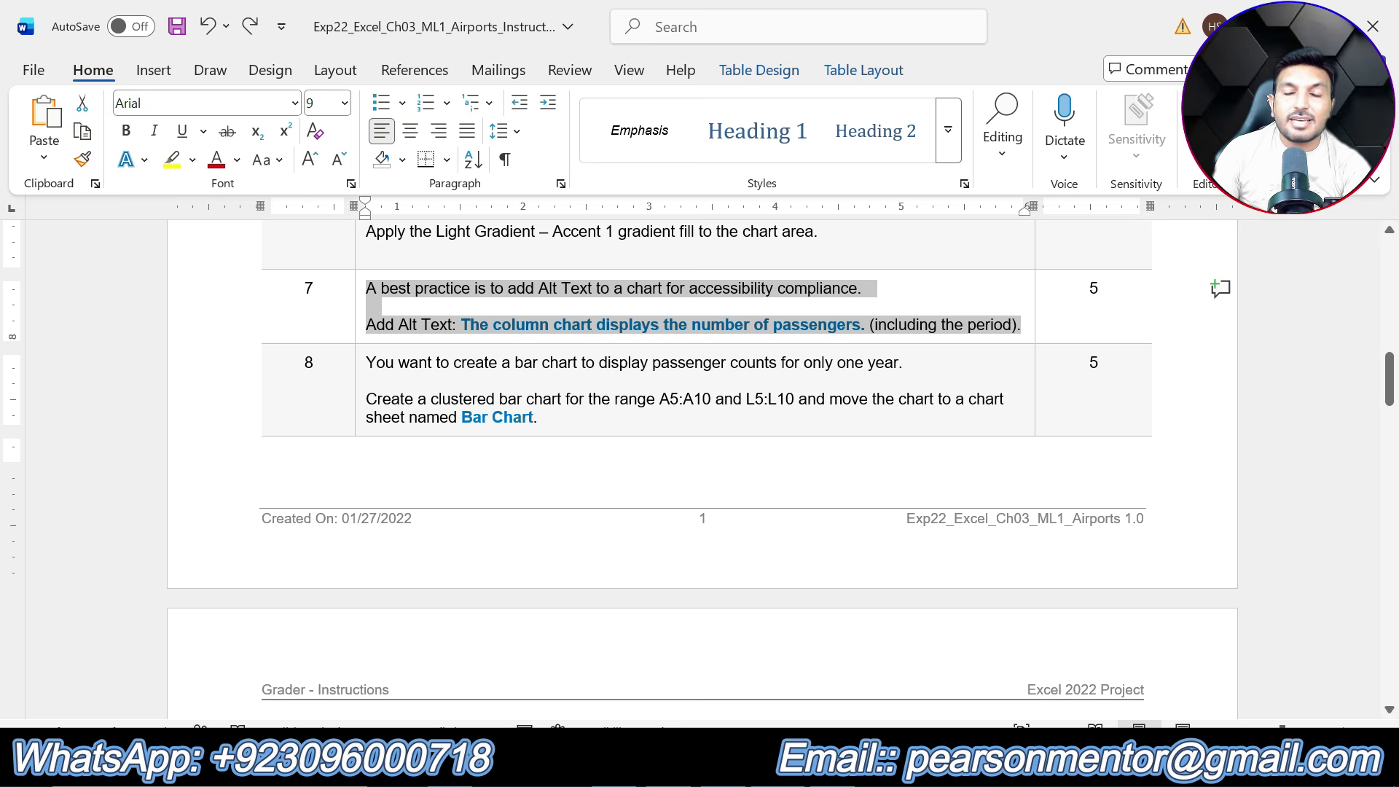
drag(540, 417, 366, 363)
click(461, 321)
click(543, 420)
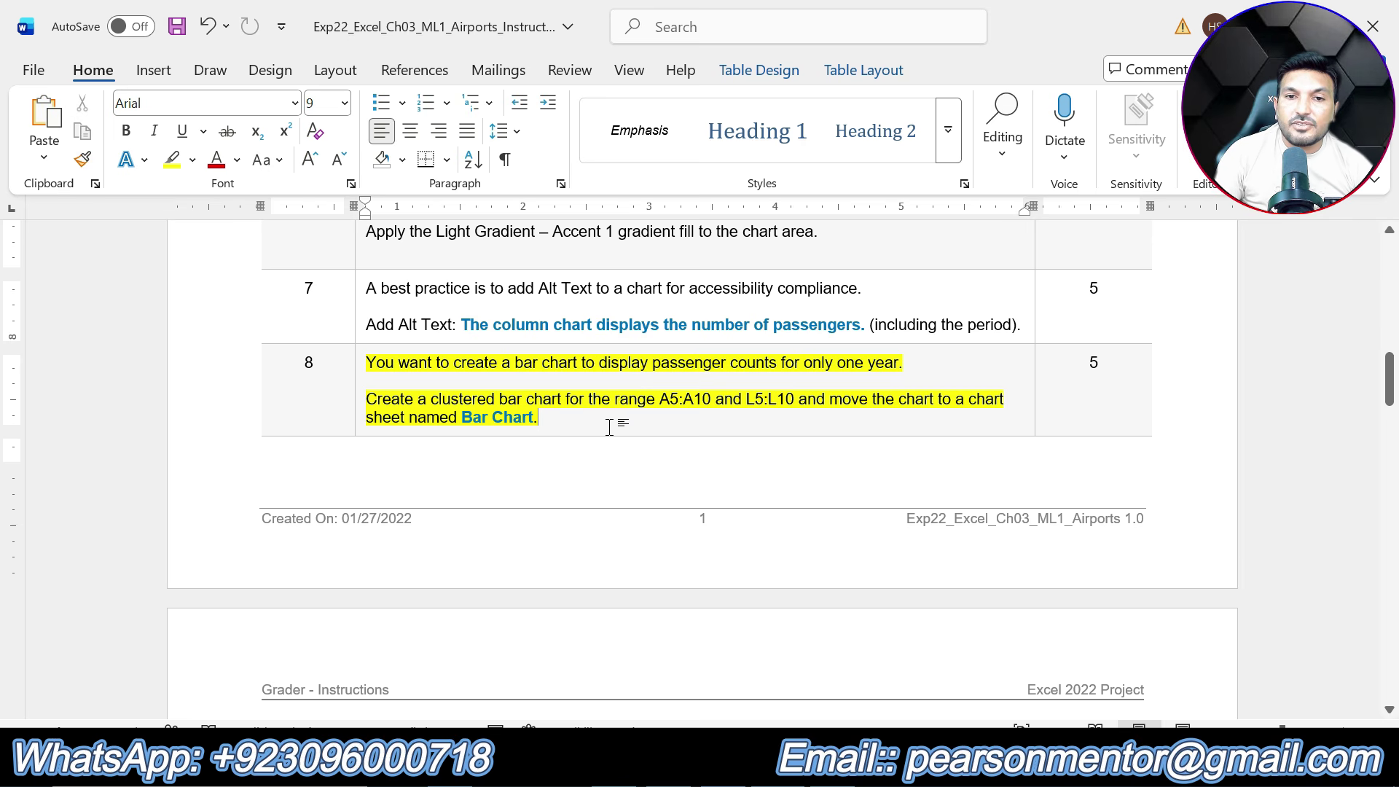
Step: Switch to Excel, insert a 2-D clustered bar chart from the ranges A5:A10 and L5:L10, and return to the Word instructions
drag(659, 400, 714, 400)
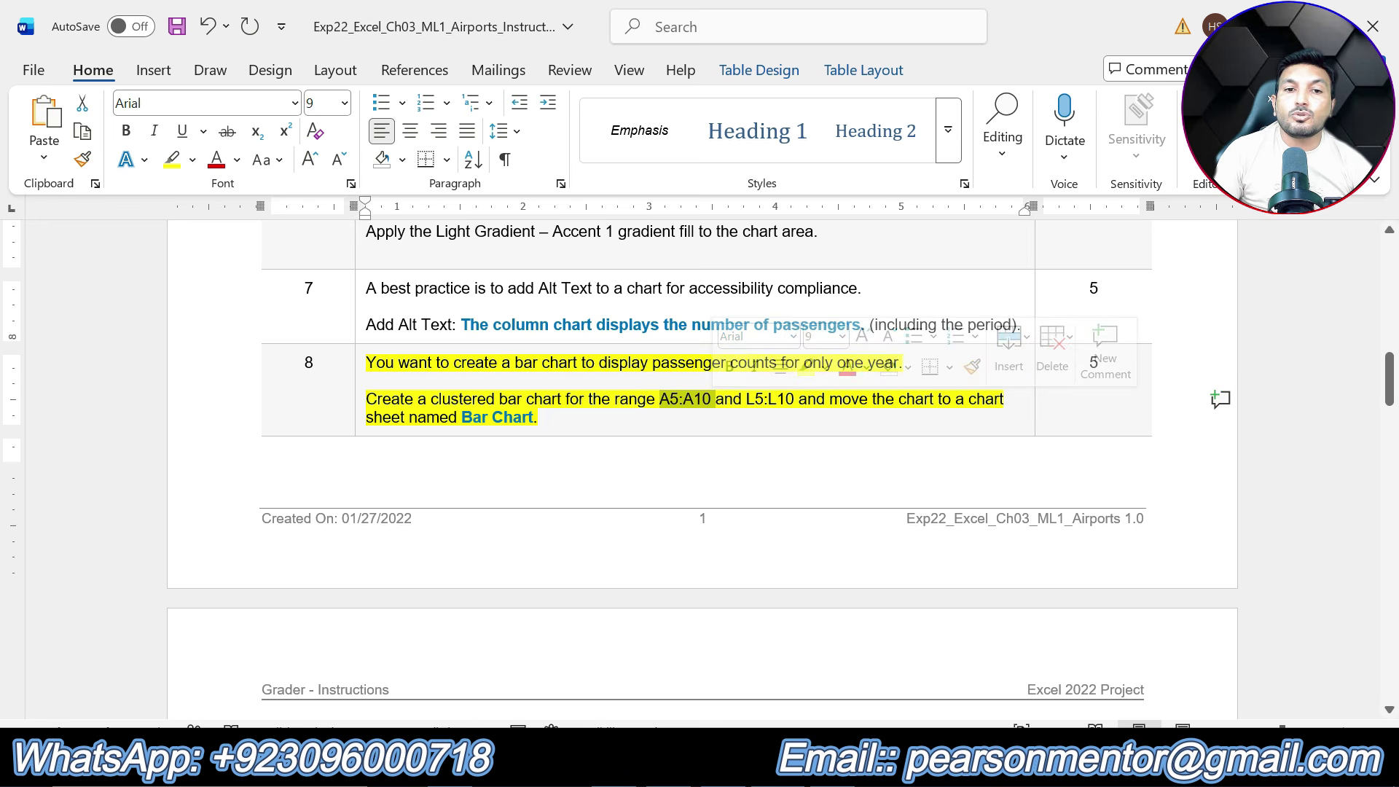
click(828, 780)
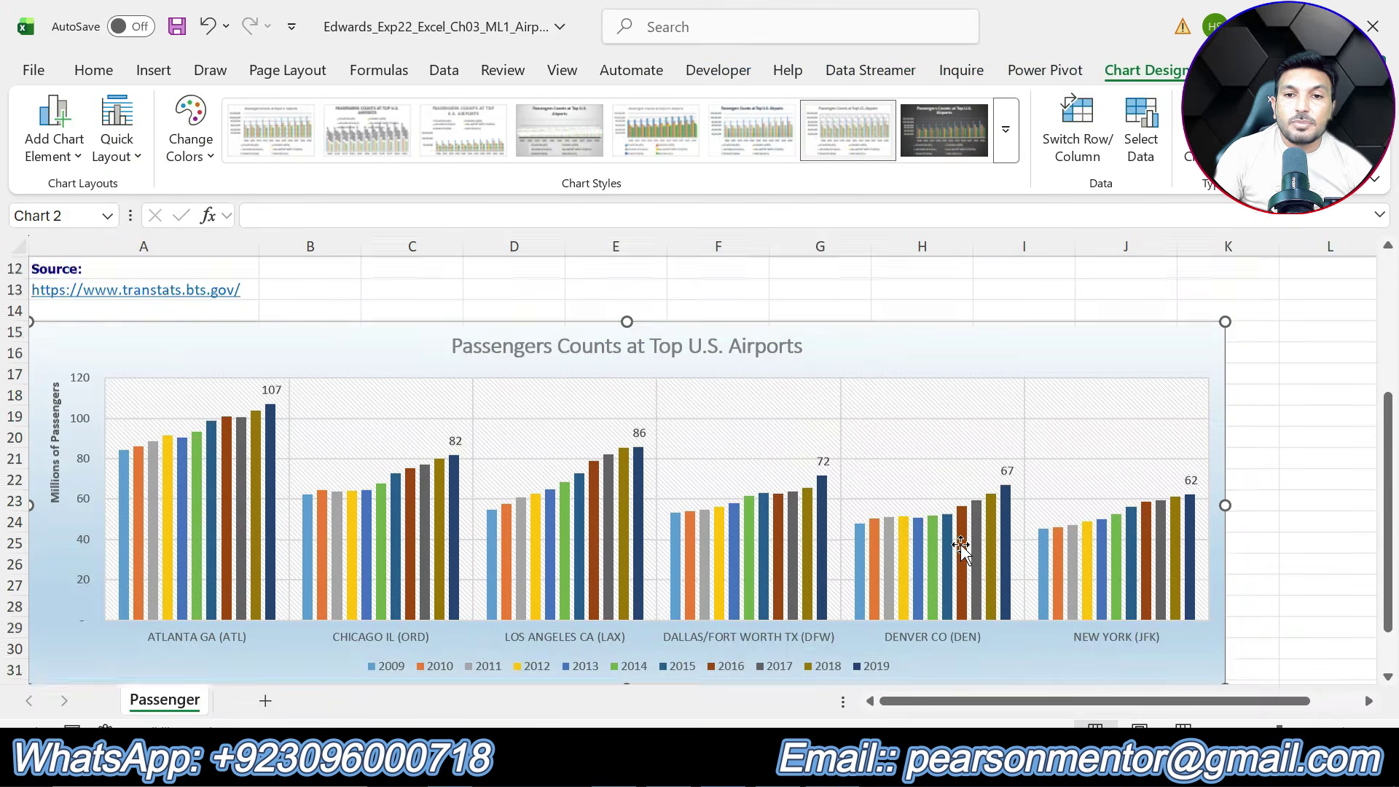
scroll(955, 543, up, 4)
click(508, 496)
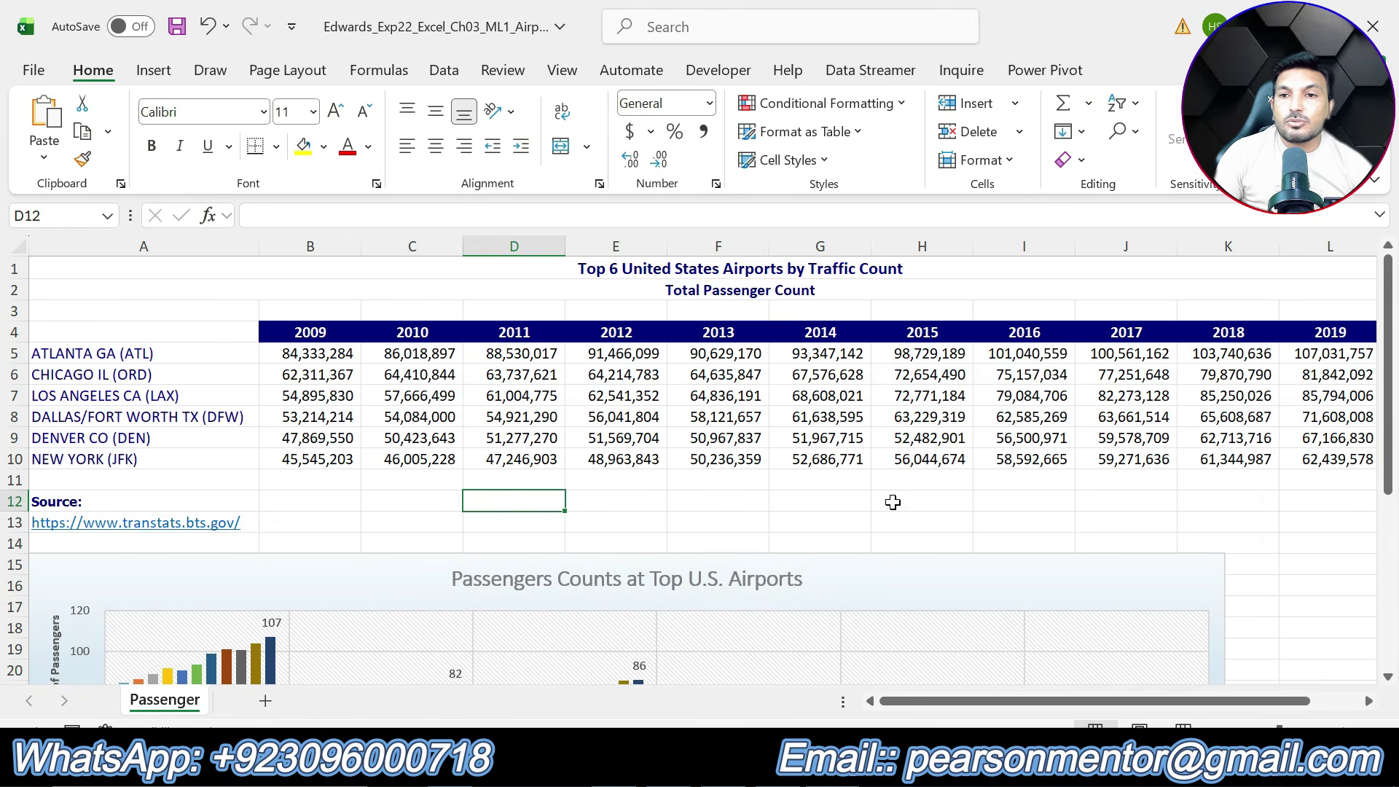
key(alt+Tab)
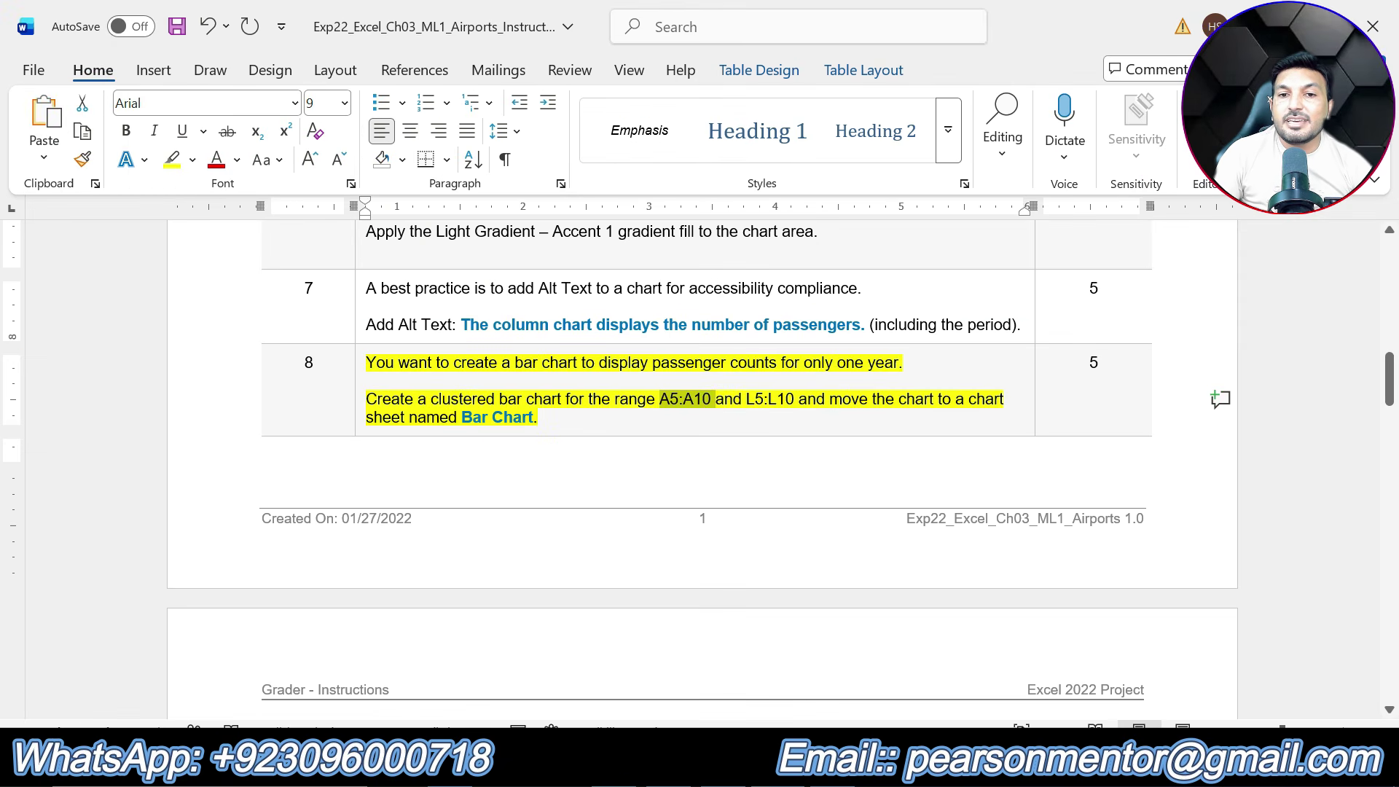
key(alt+Tab)
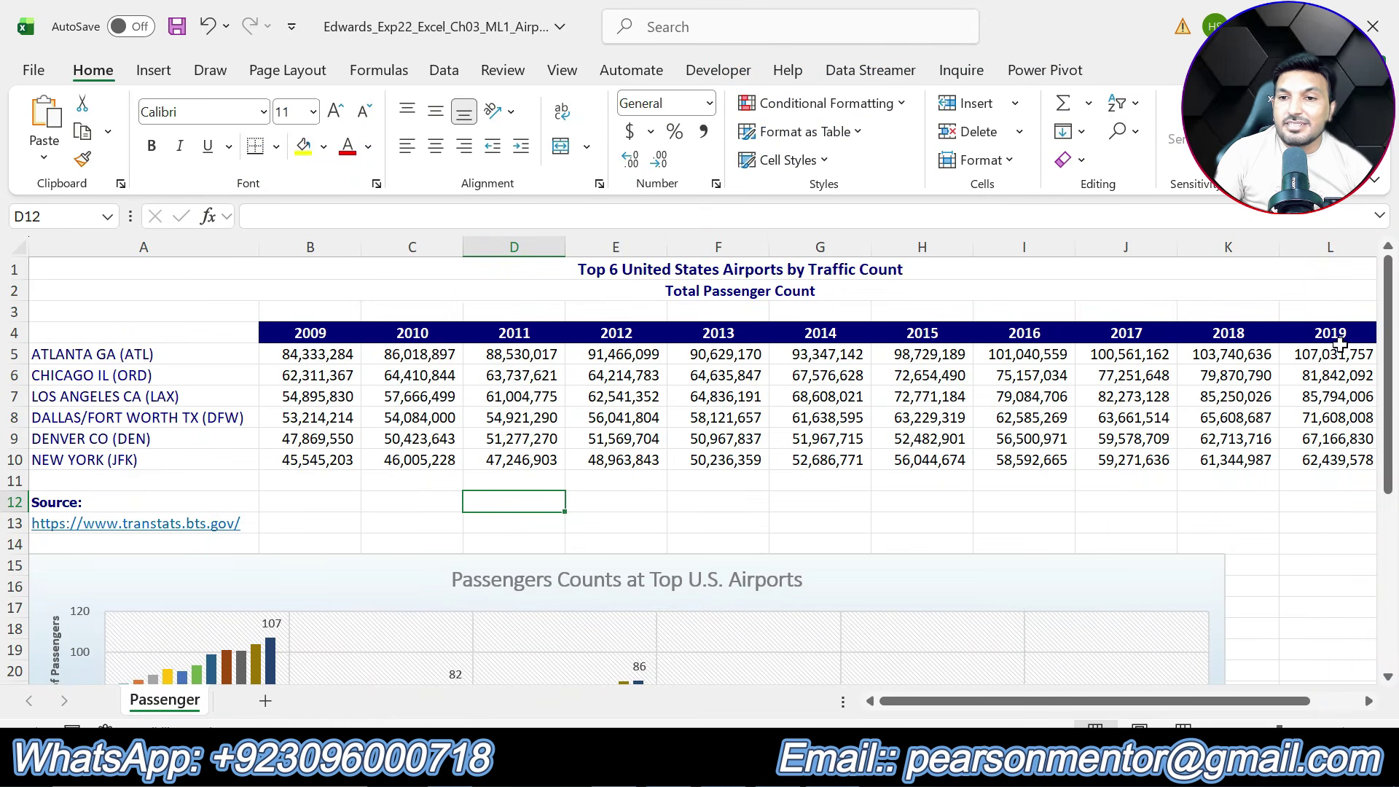
drag(222, 357, 224, 459)
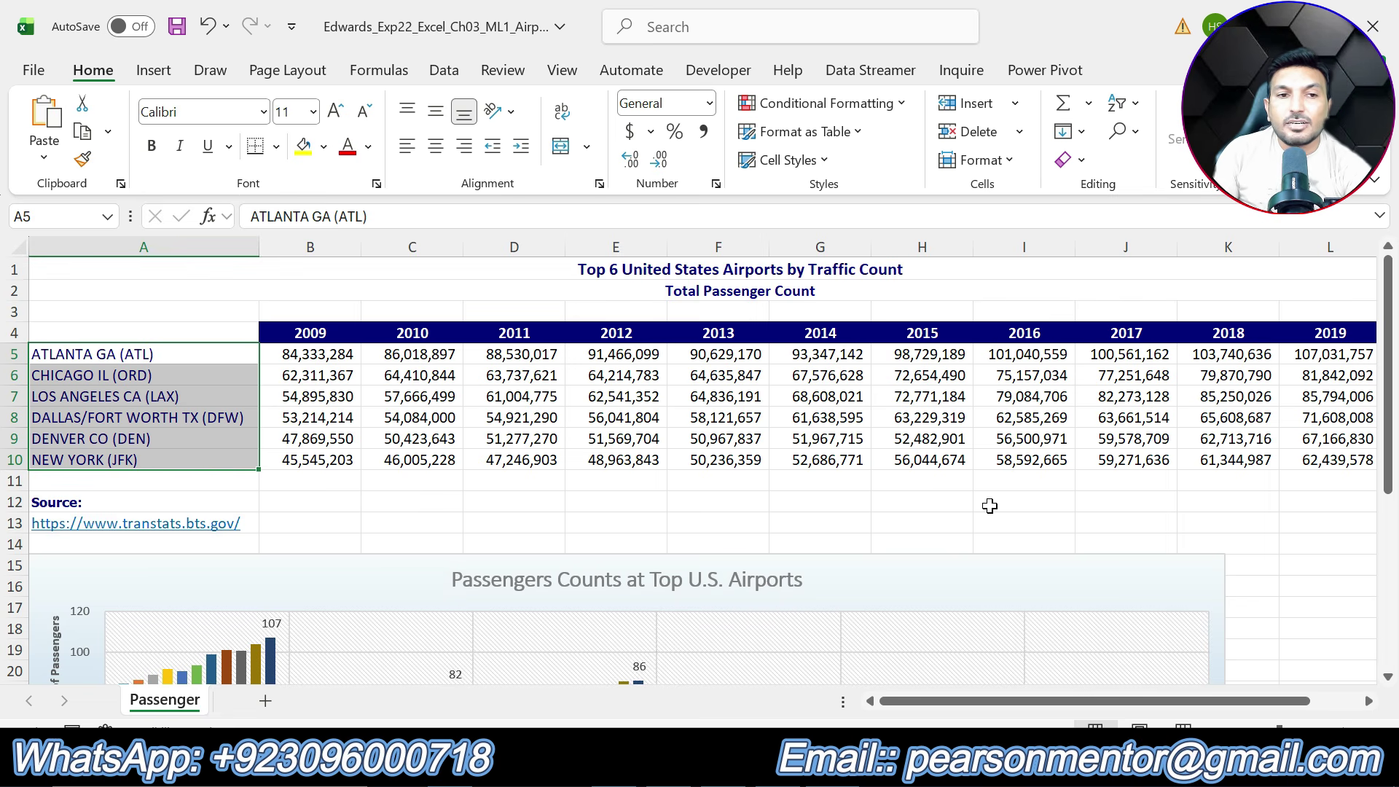
drag(1341, 353, 1350, 455)
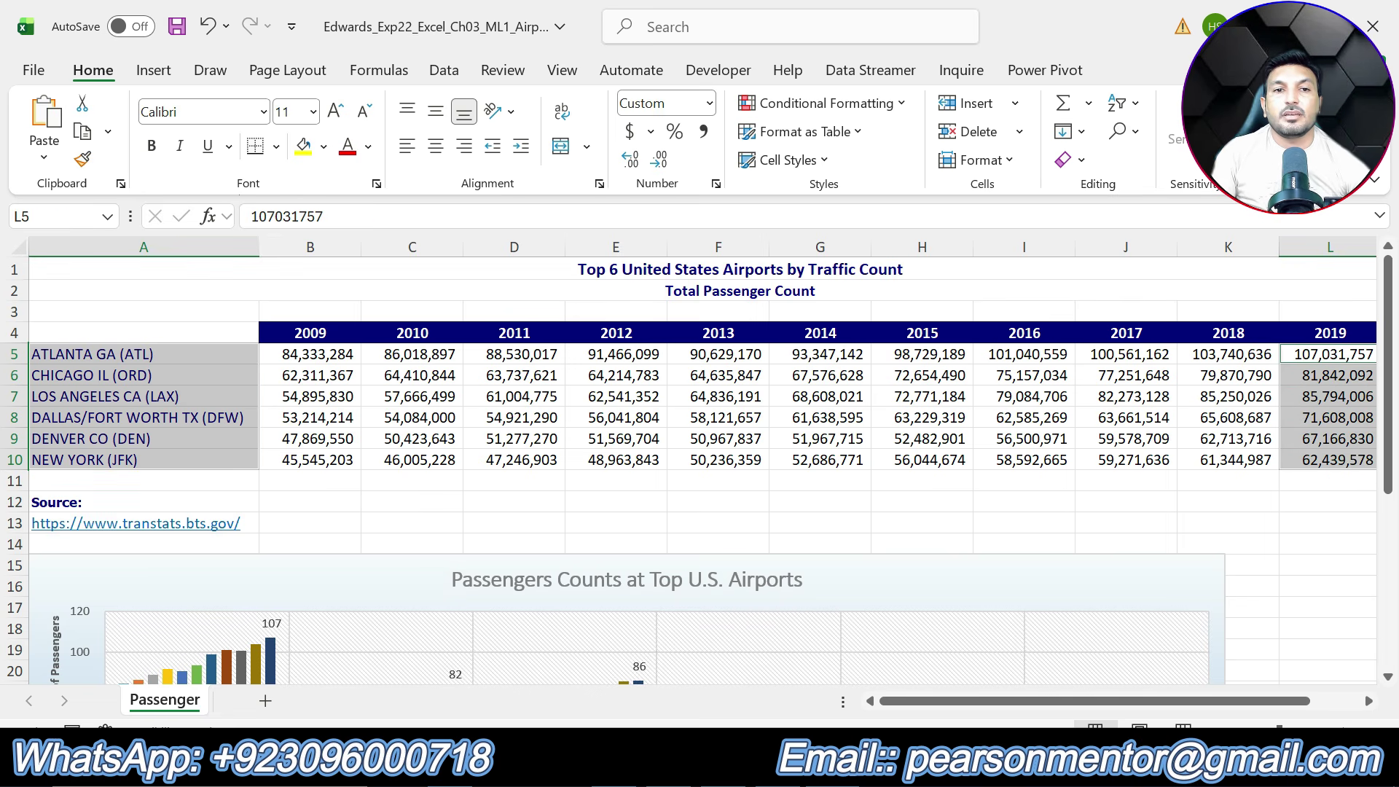
click(153, 70)
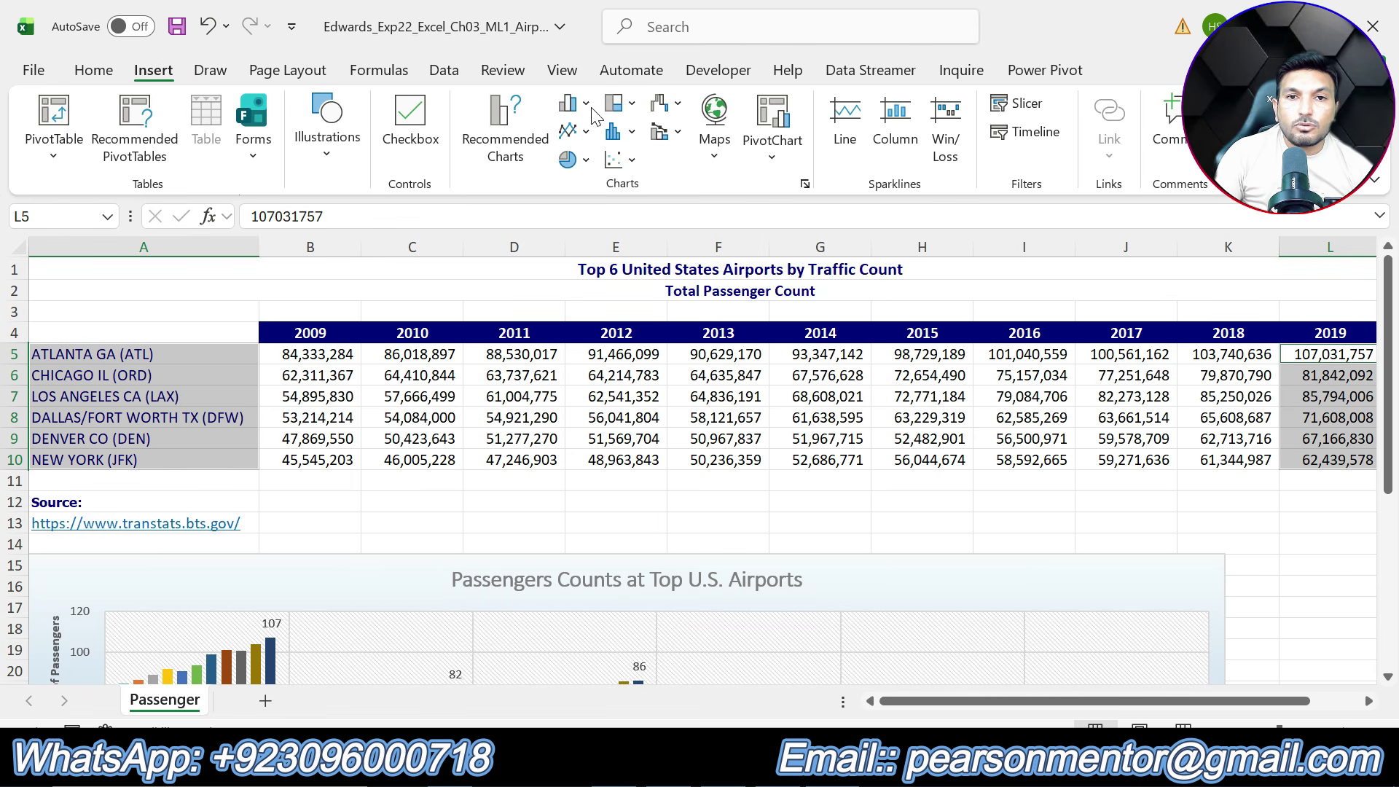
click(586, 104)
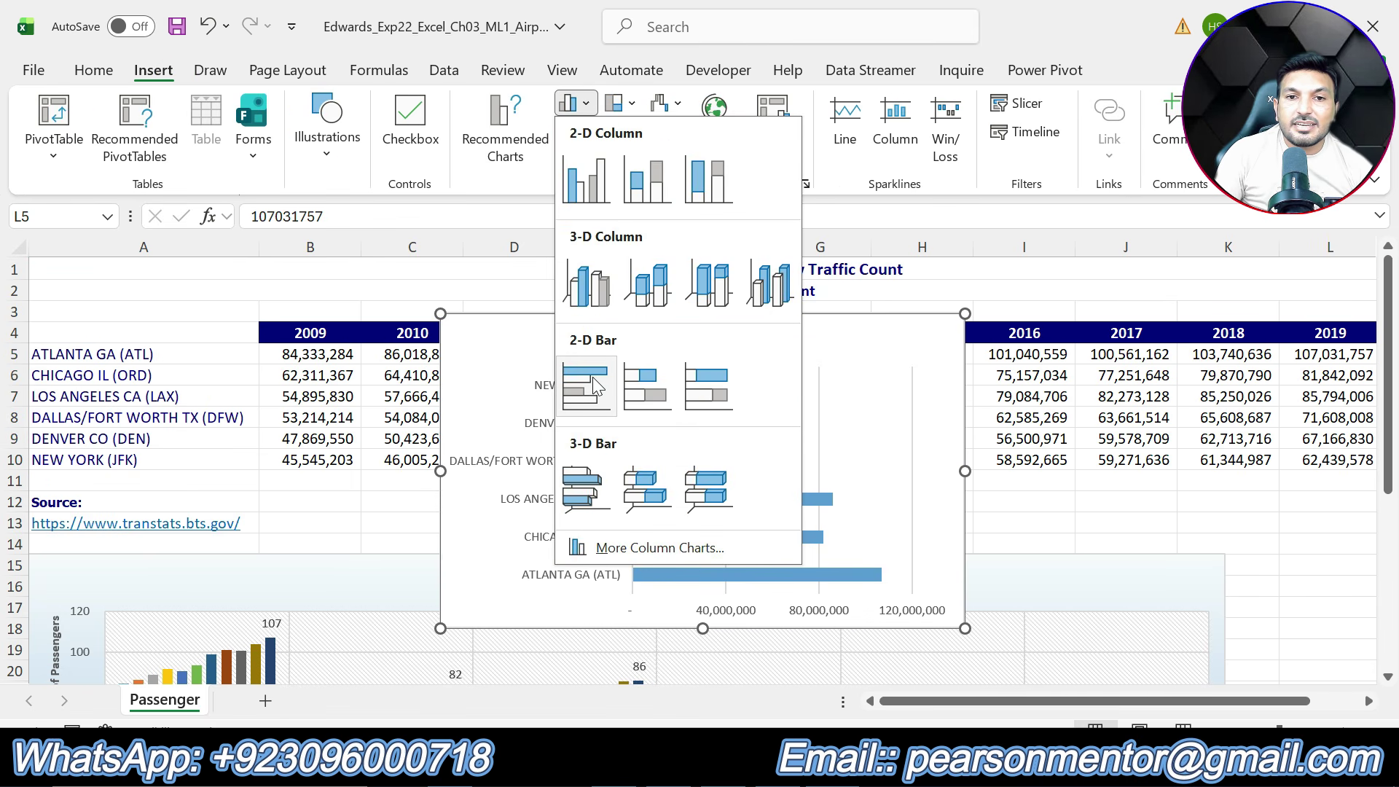
click(594, 385)
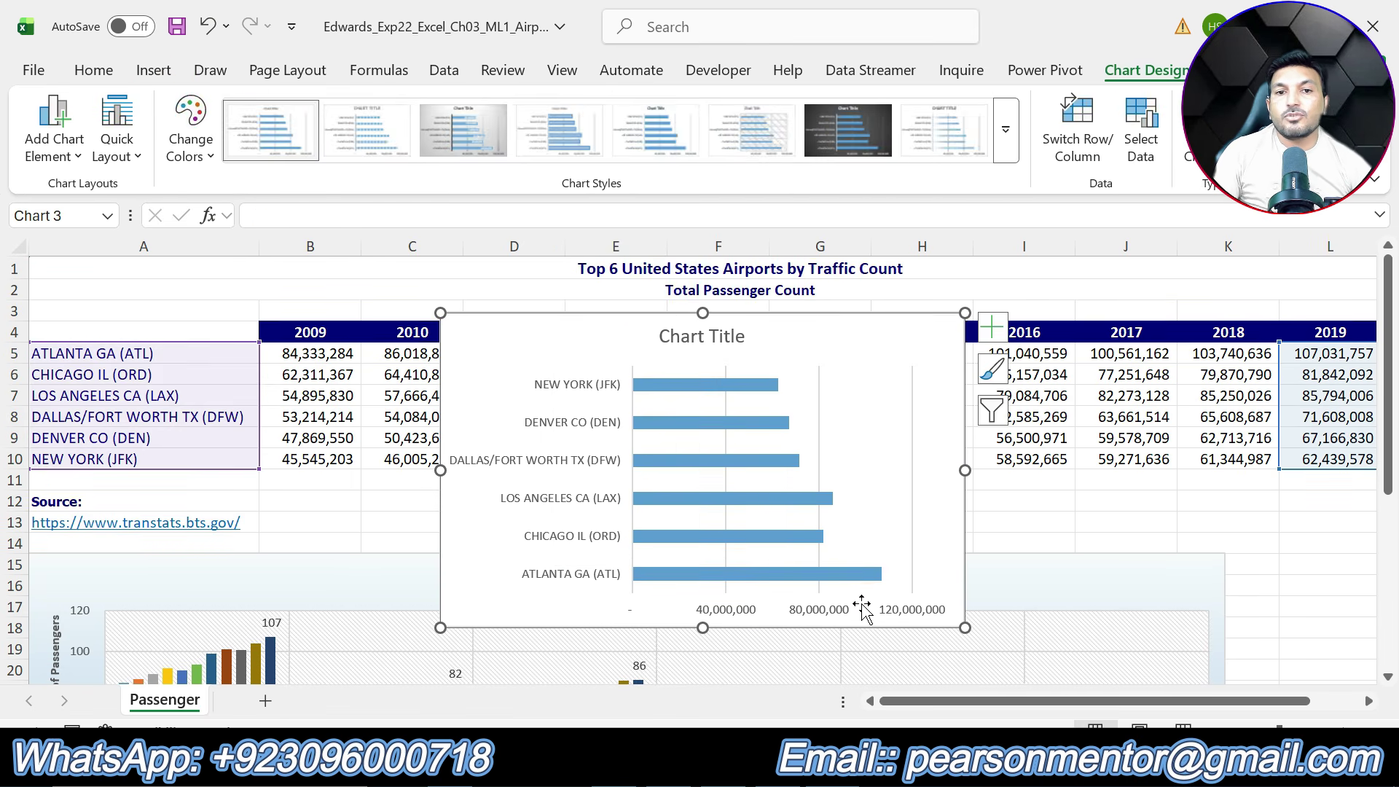
click(823, 765)
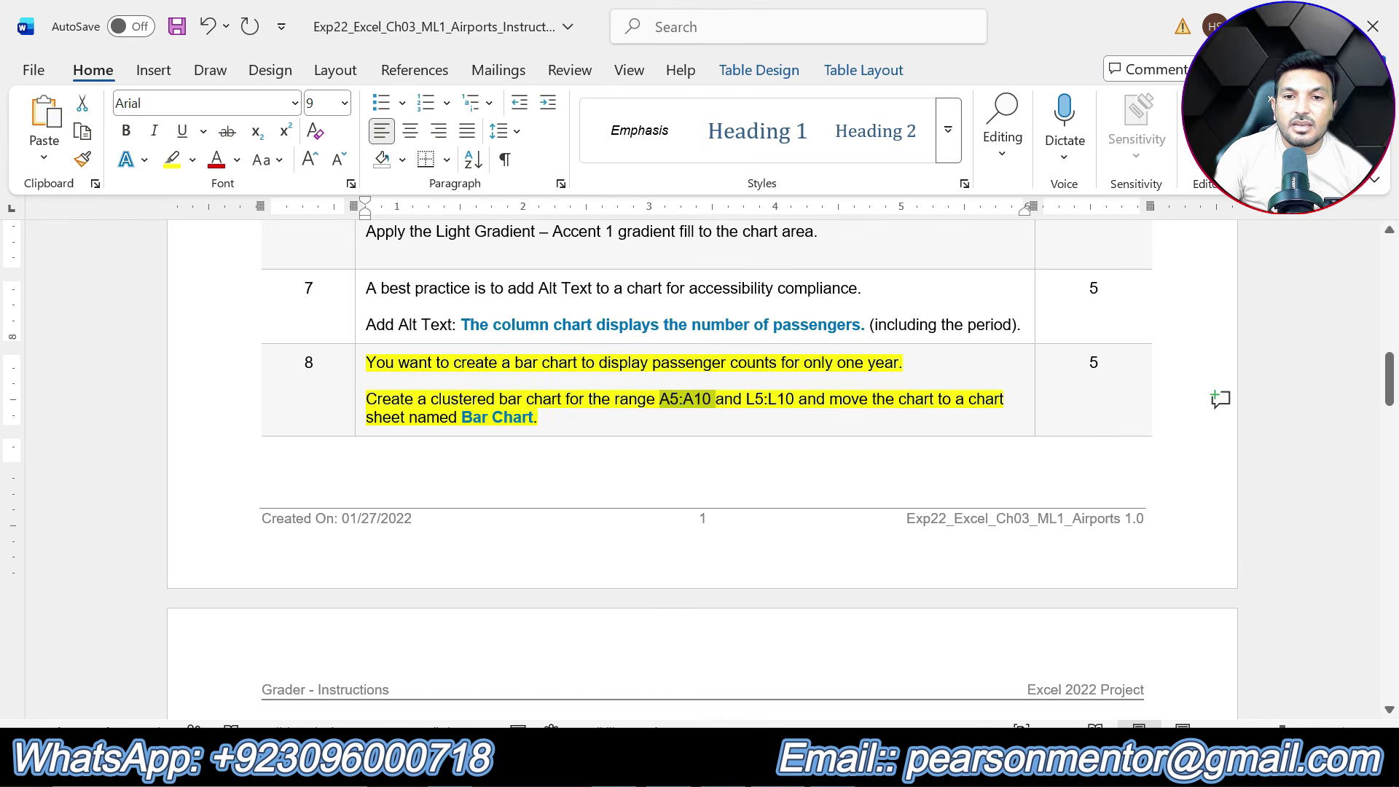
Step: Switch to Excel and move the clustered bar chart to a new chart sheet named Bar Chart
key(alt+Tab)
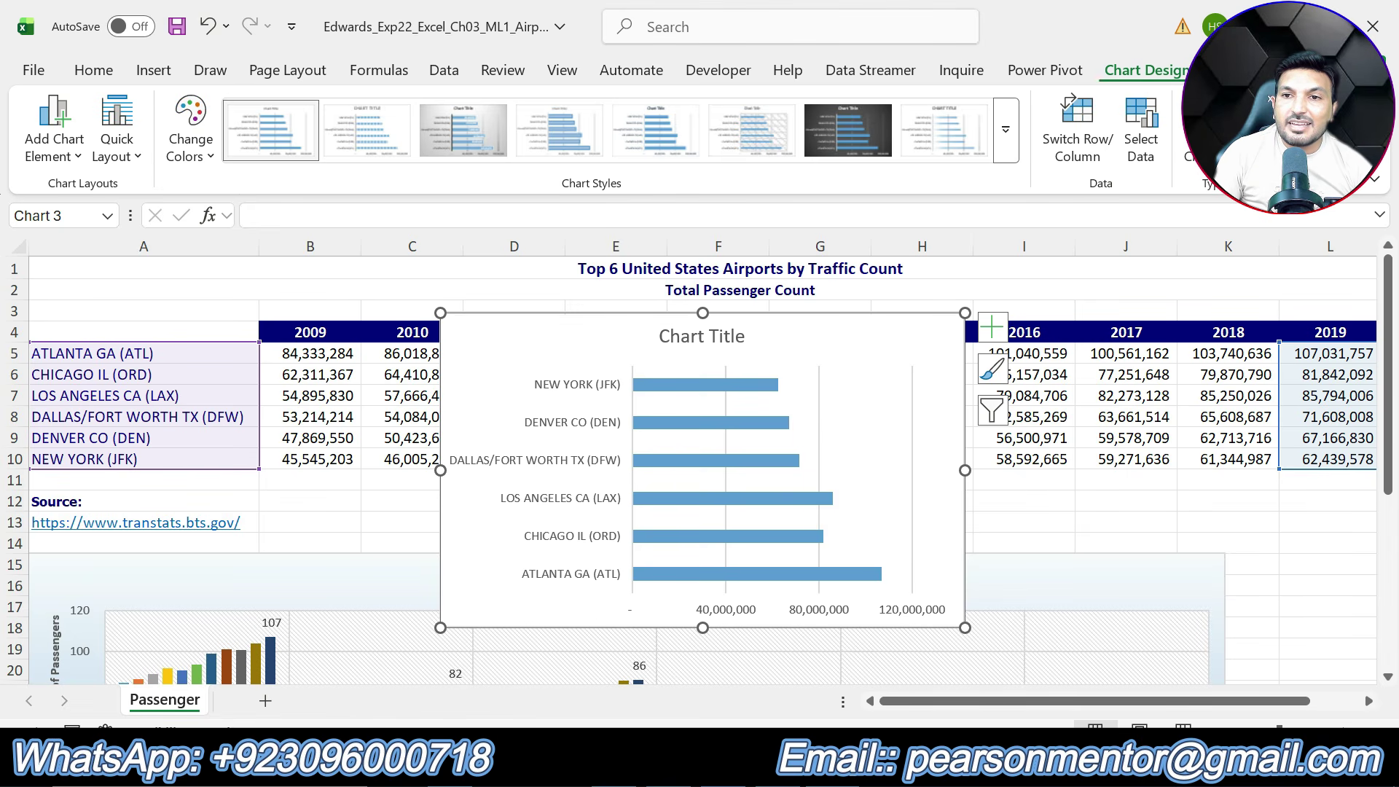
click(1357, 134)
click(461, 336)
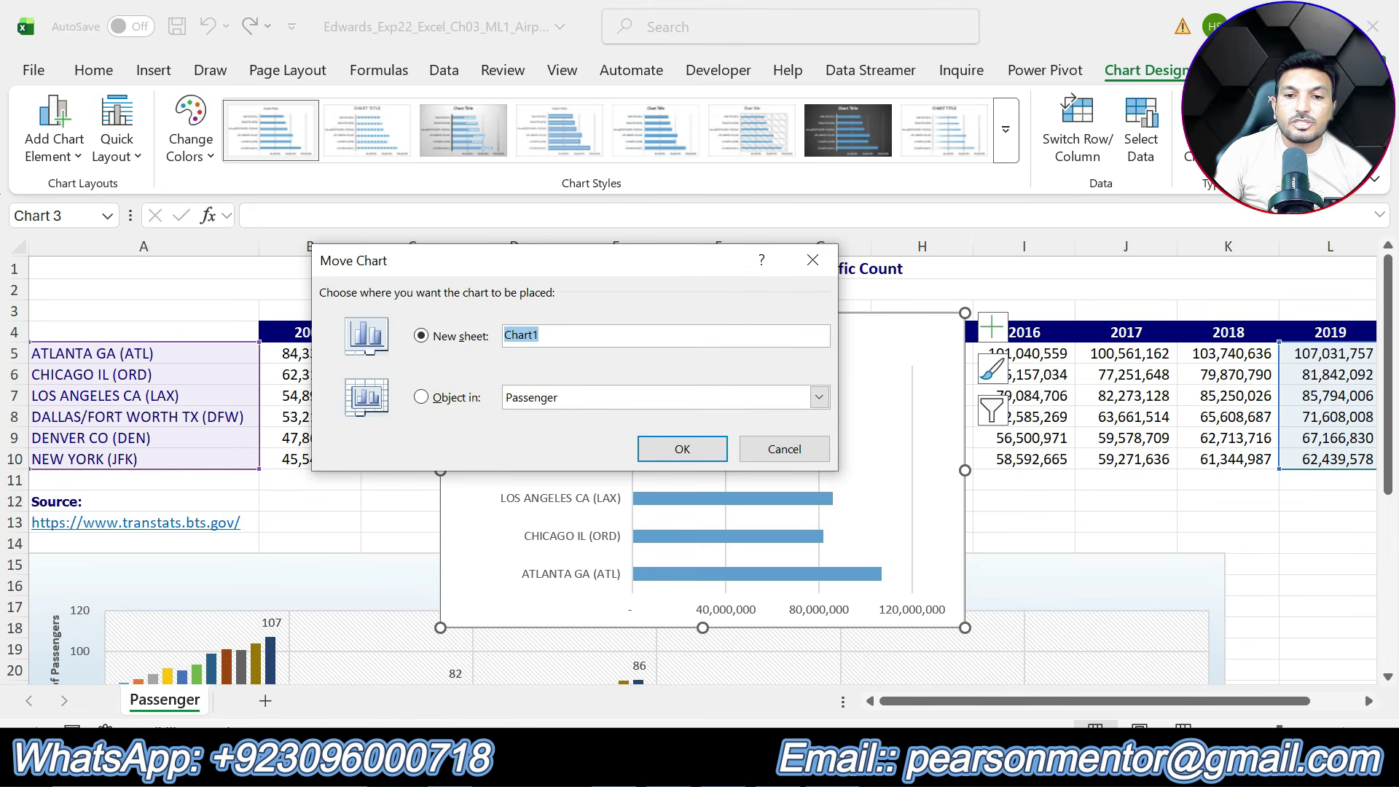
key(alt+Tab)
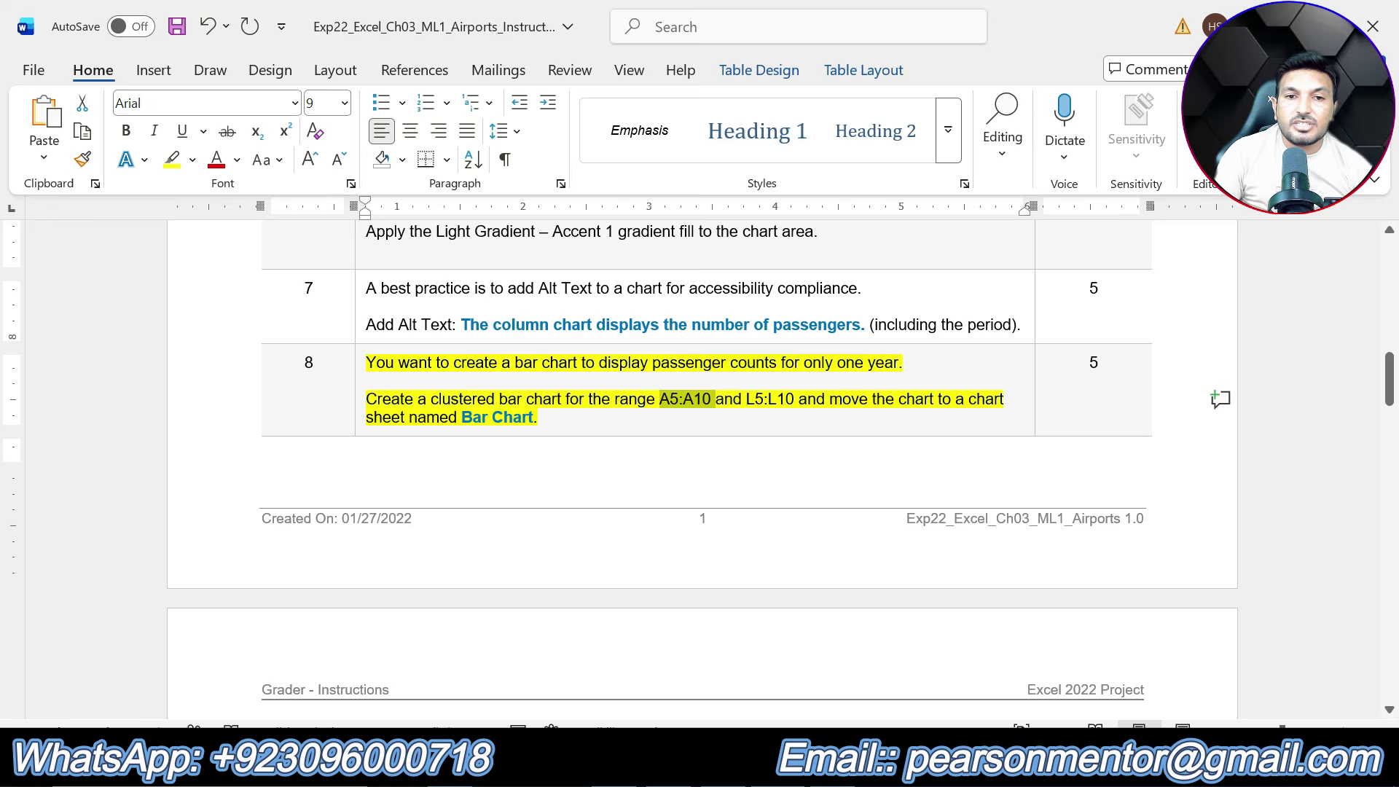
key(alt+Tab)
text(B)
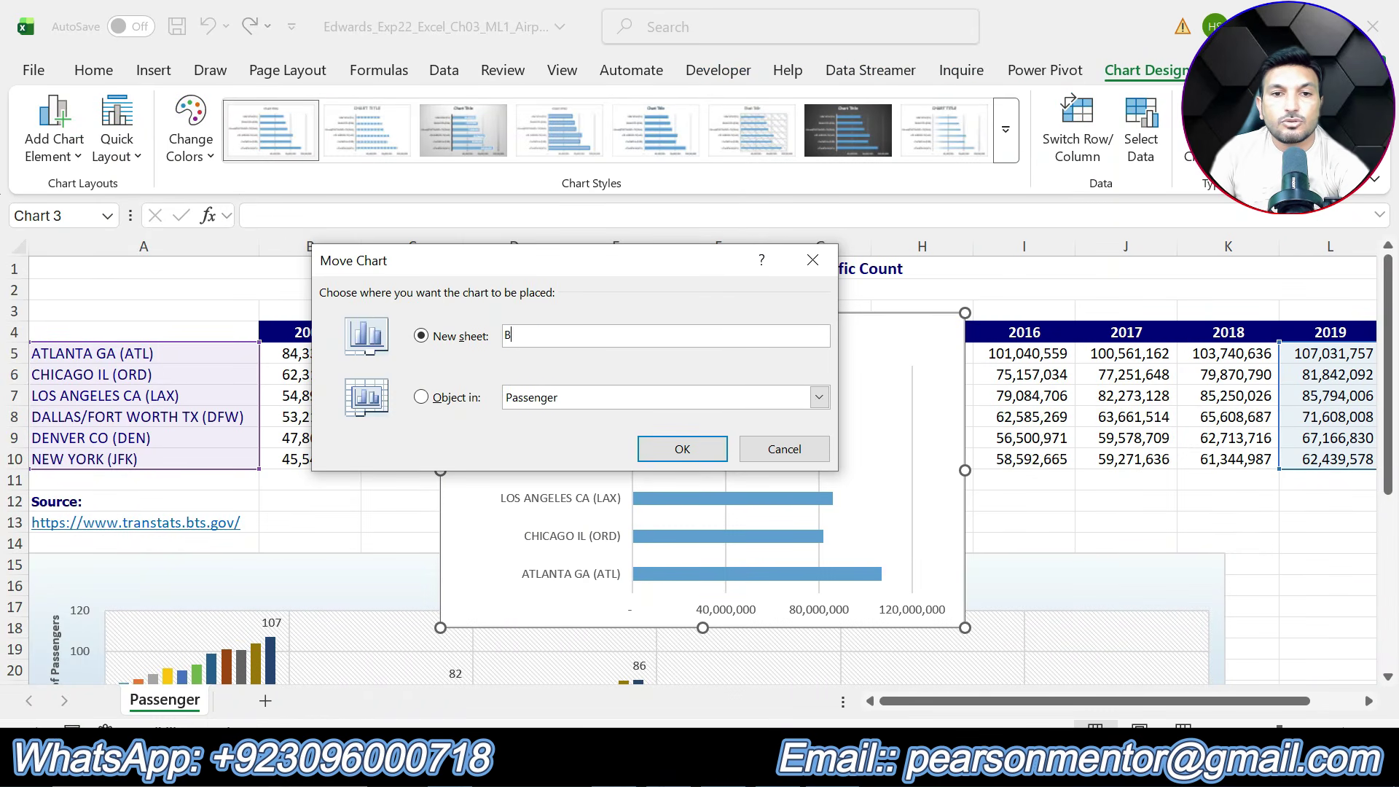
text(ar )
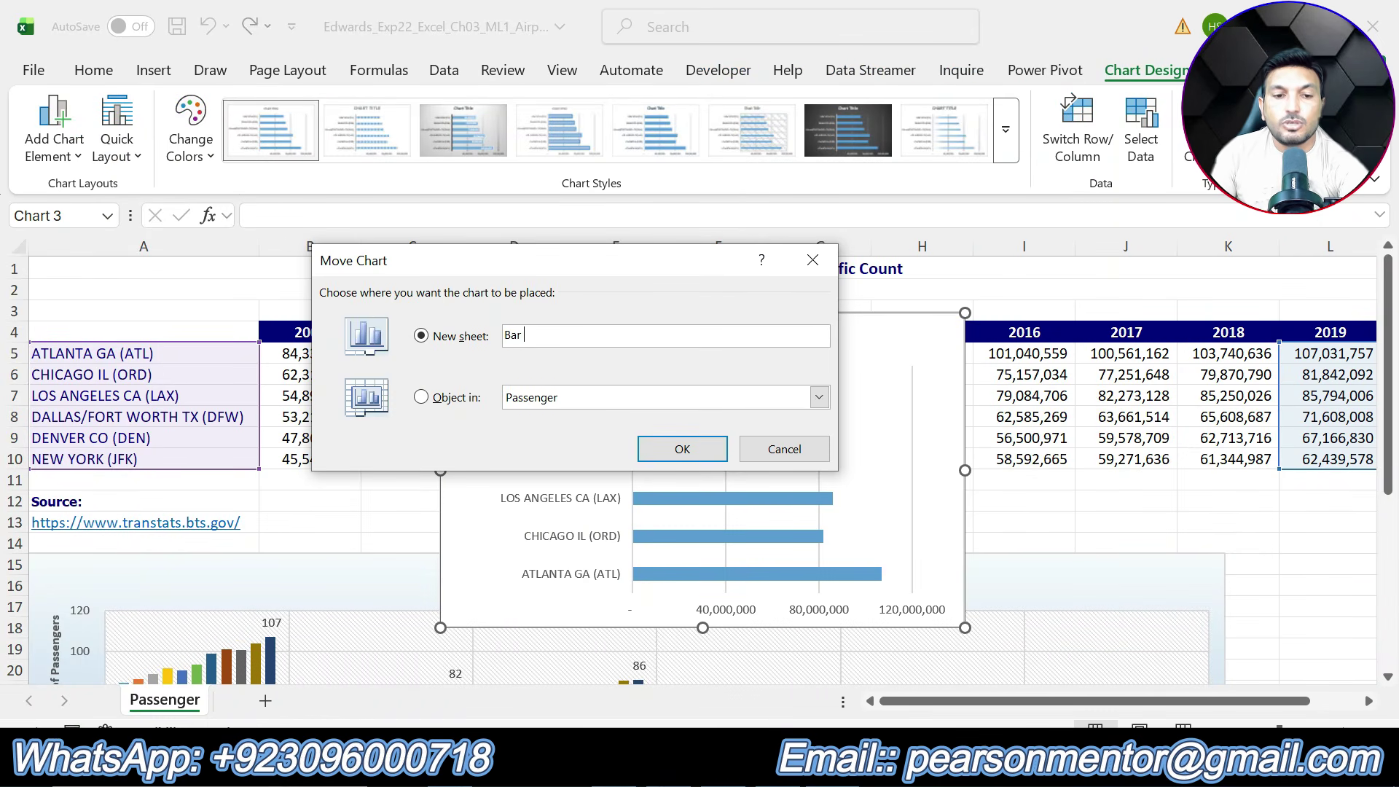
text(Chart)
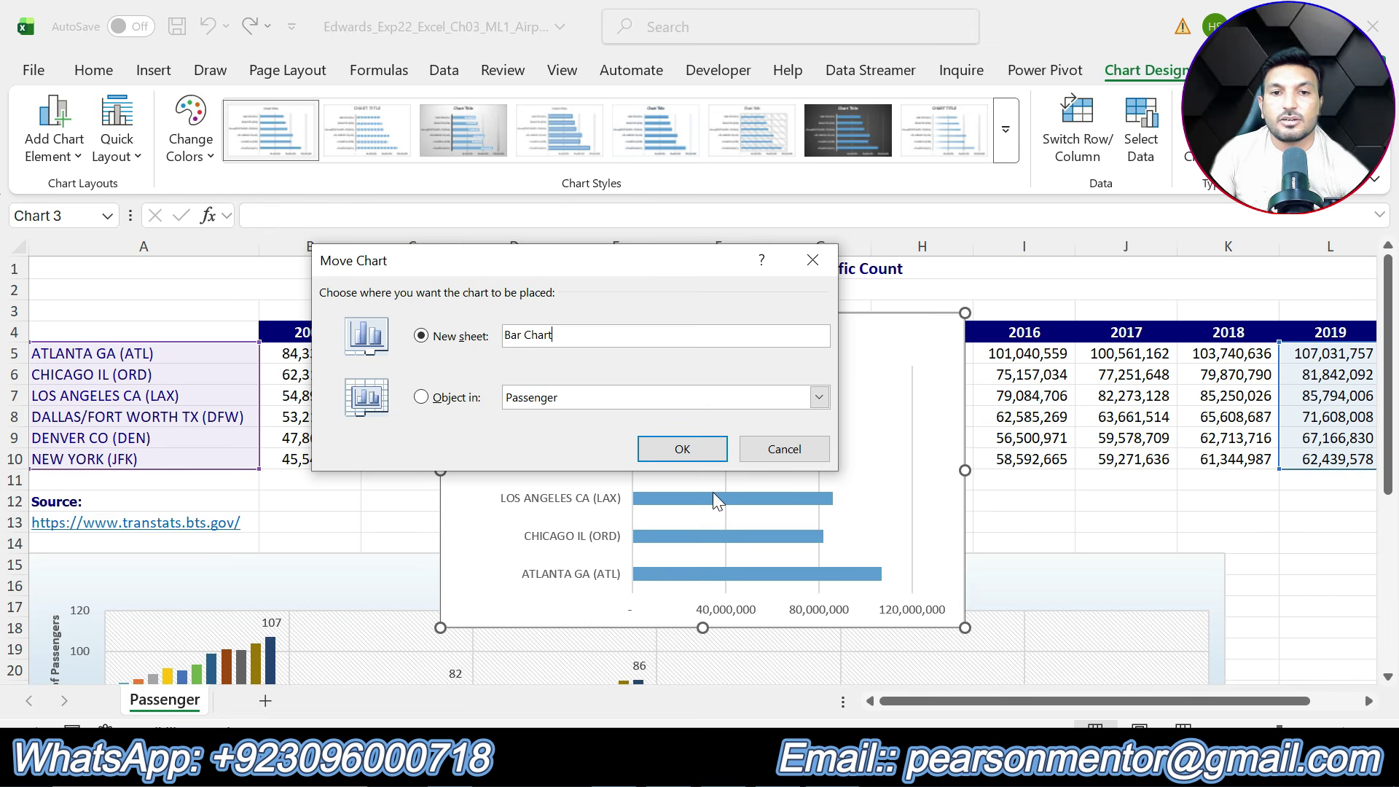
click(680, 450)
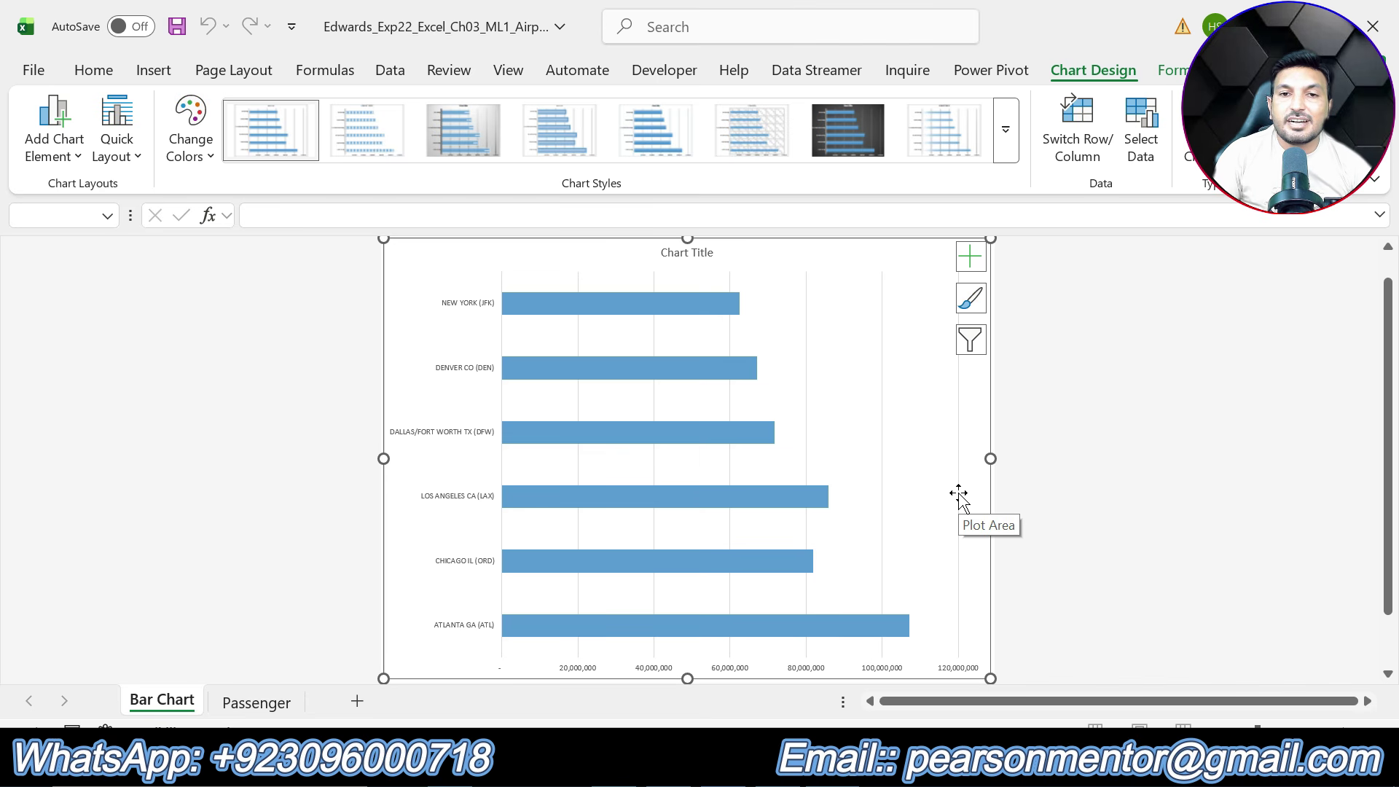
Step: Return to the Word instructions, undo the yellow highlight on step 8, and highlight the step 9 instructions in yellow
key(alt+Tab)
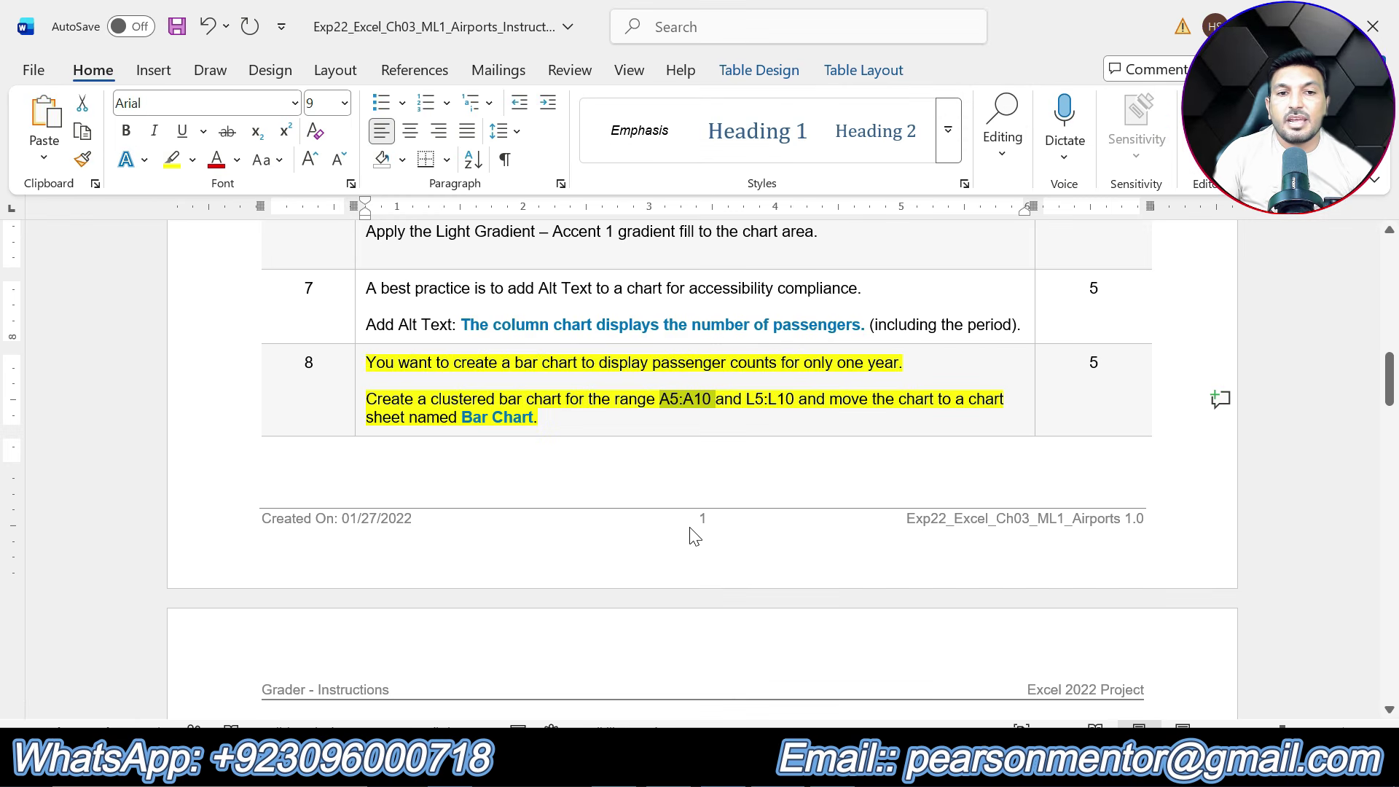
key(ctrl+z)
scroll(697, 493, down, 5)
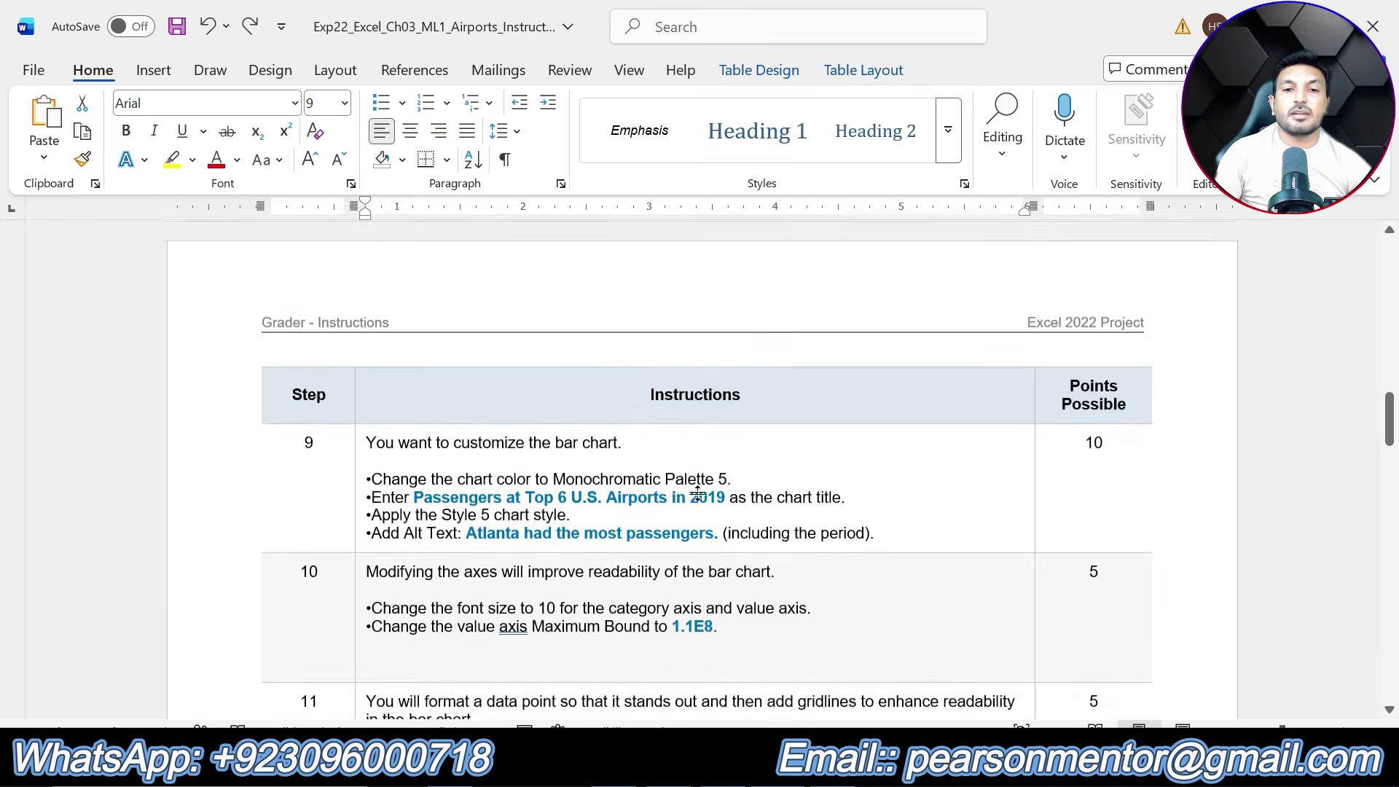
scroll(698, 496, down, 3)
scroll(697, 495, up, 2)
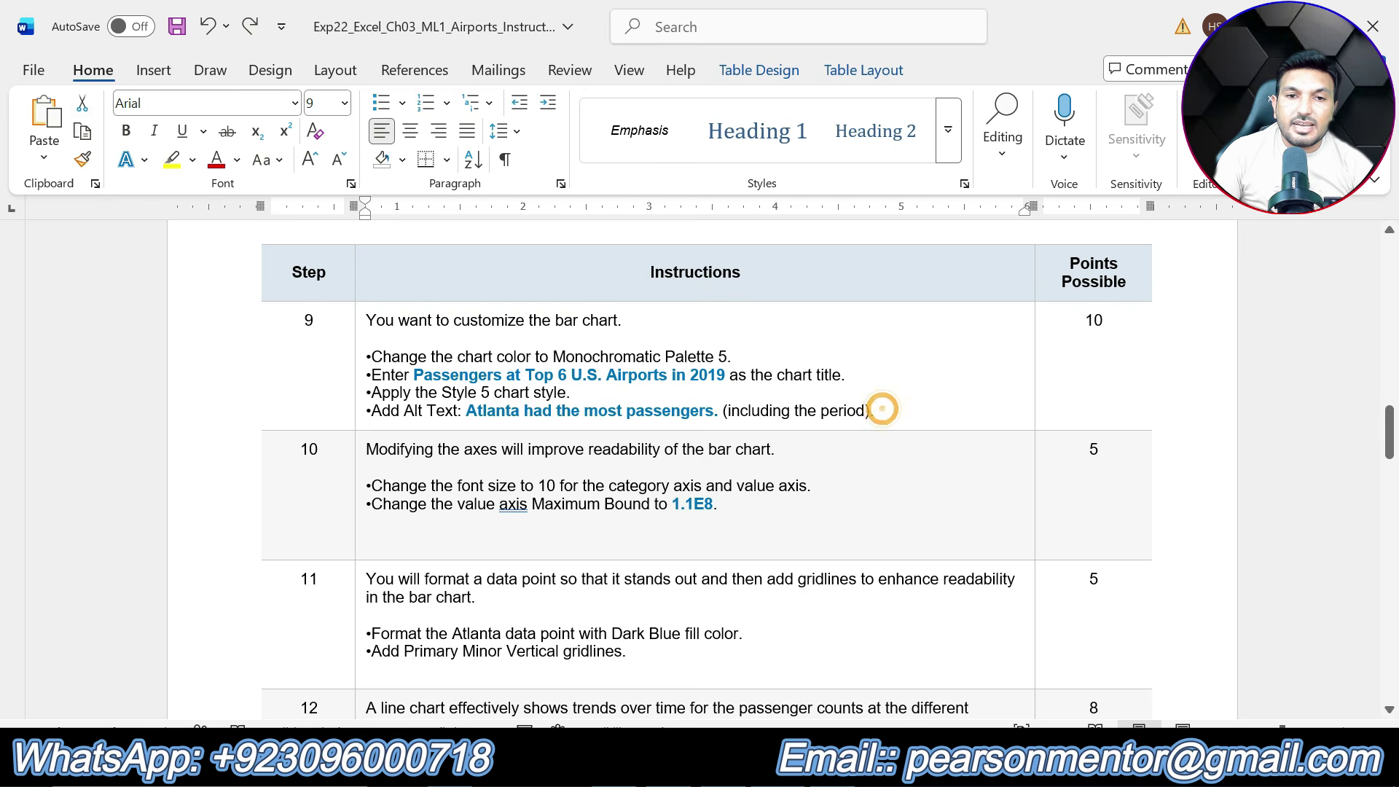
drag(874, 410, 494, 301)
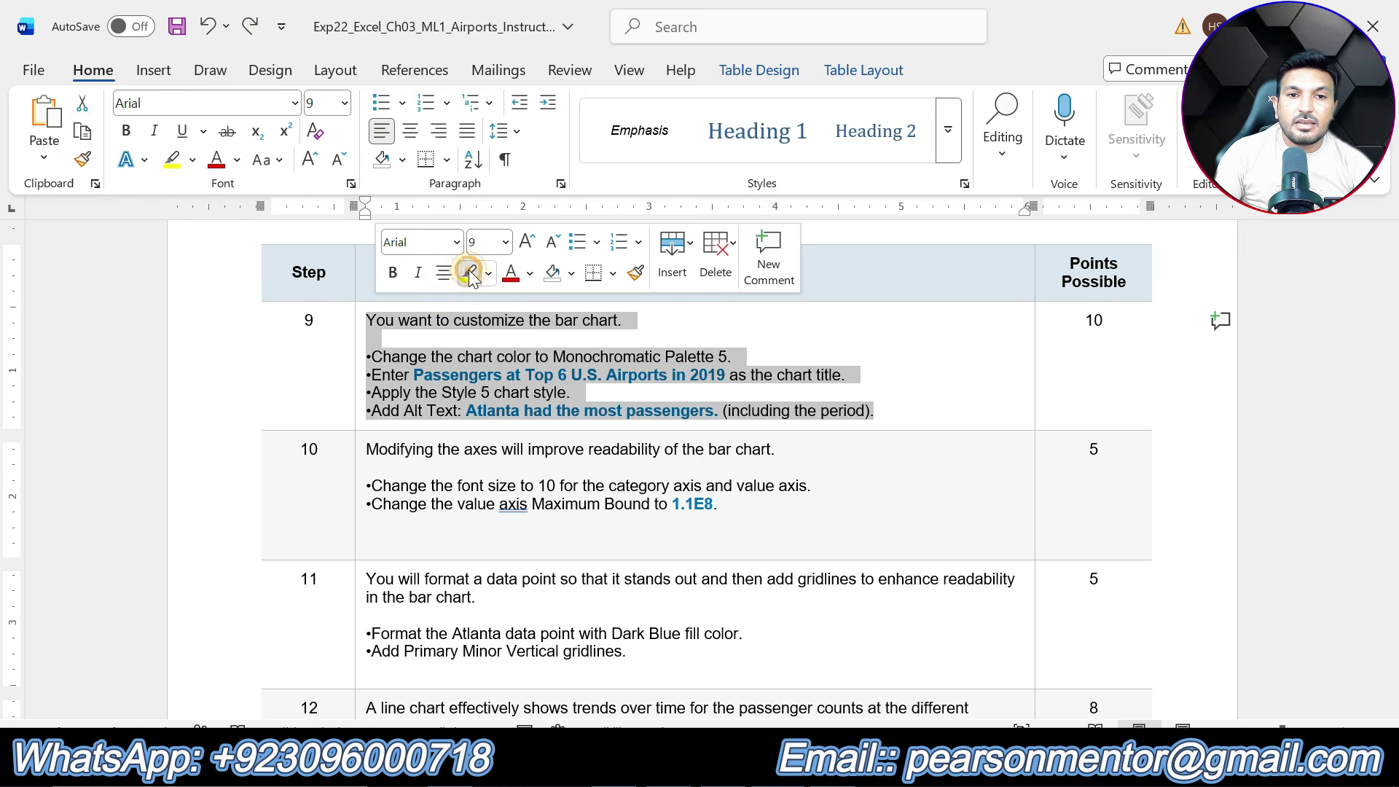
click(469, 272)
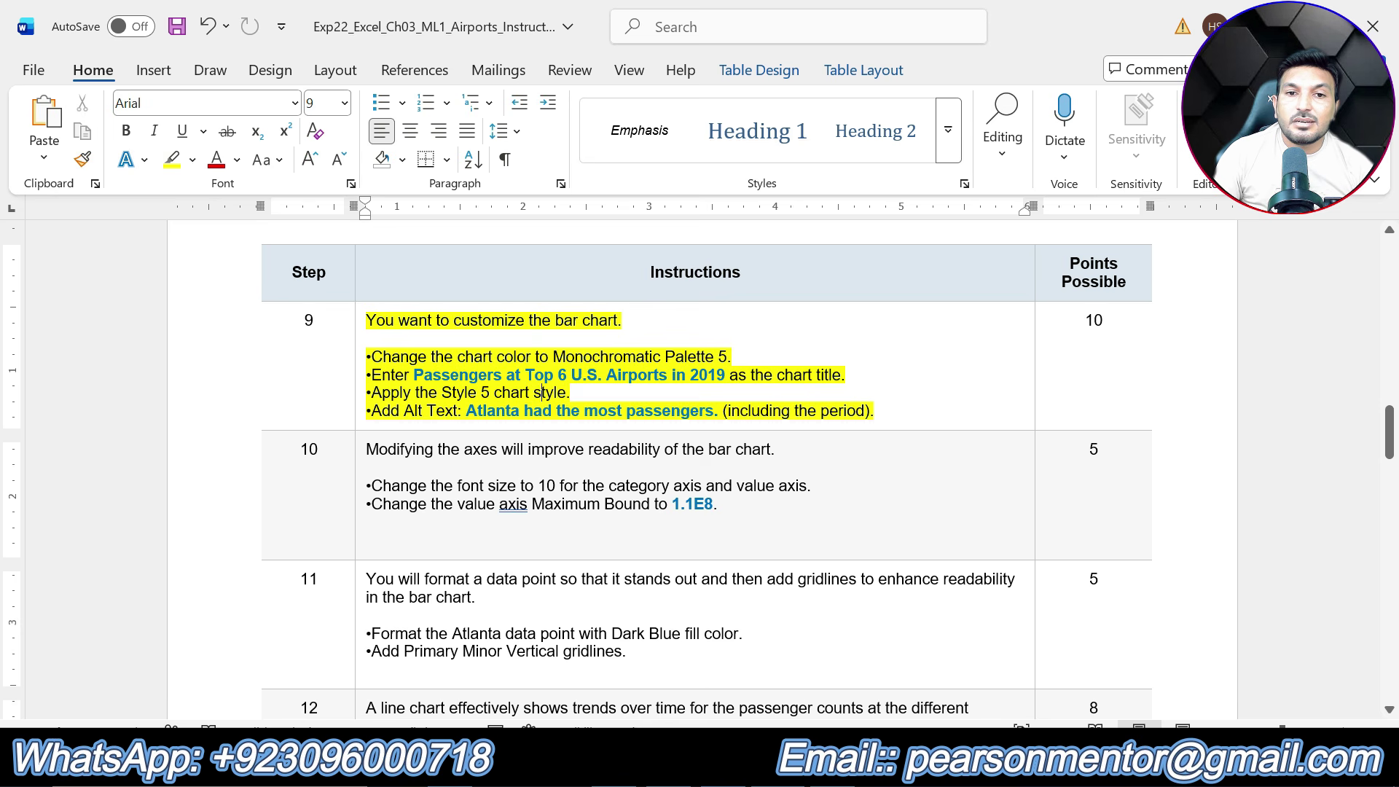
Step: Switch to Excel and change the bar chart's colors to Monochromatic Palette 5
key(alt+Tab)
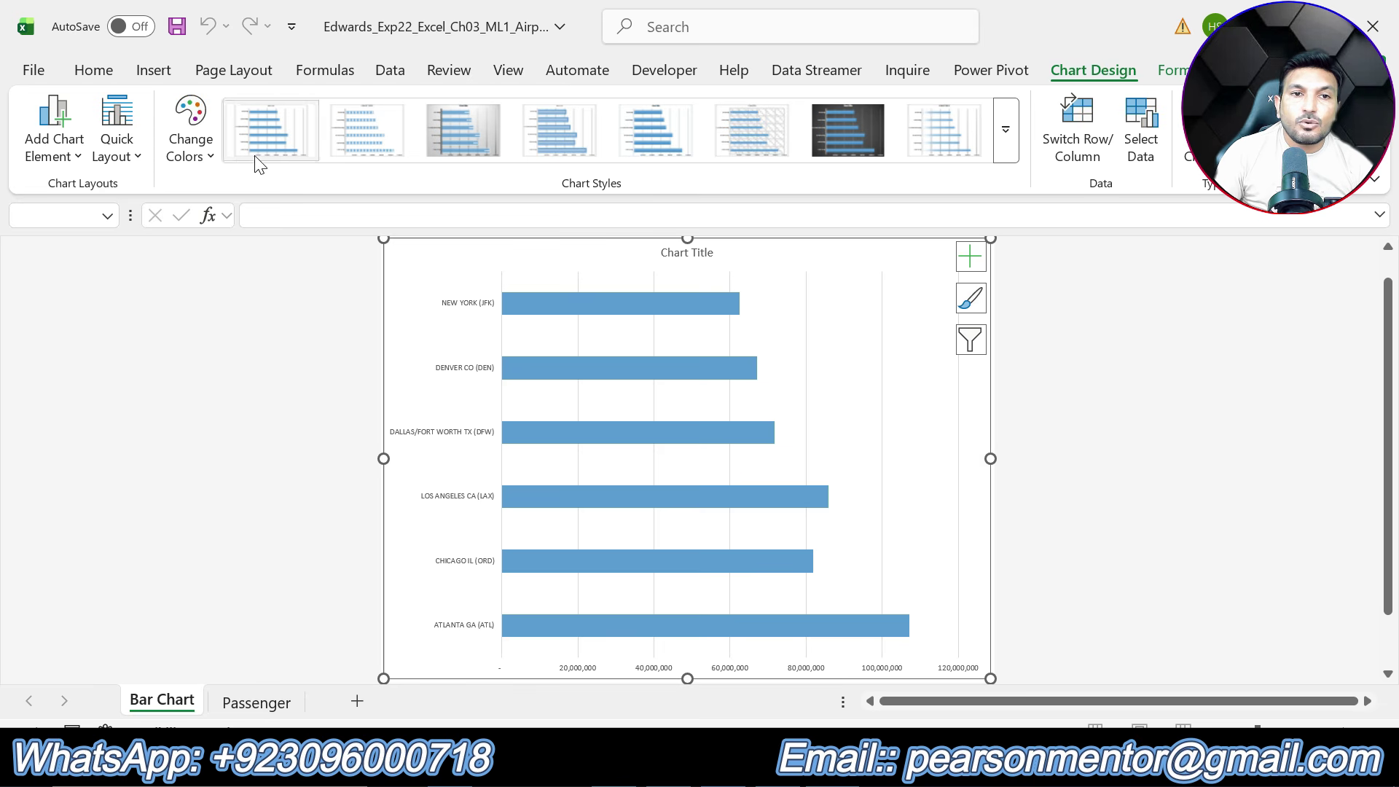
click(197, 154)
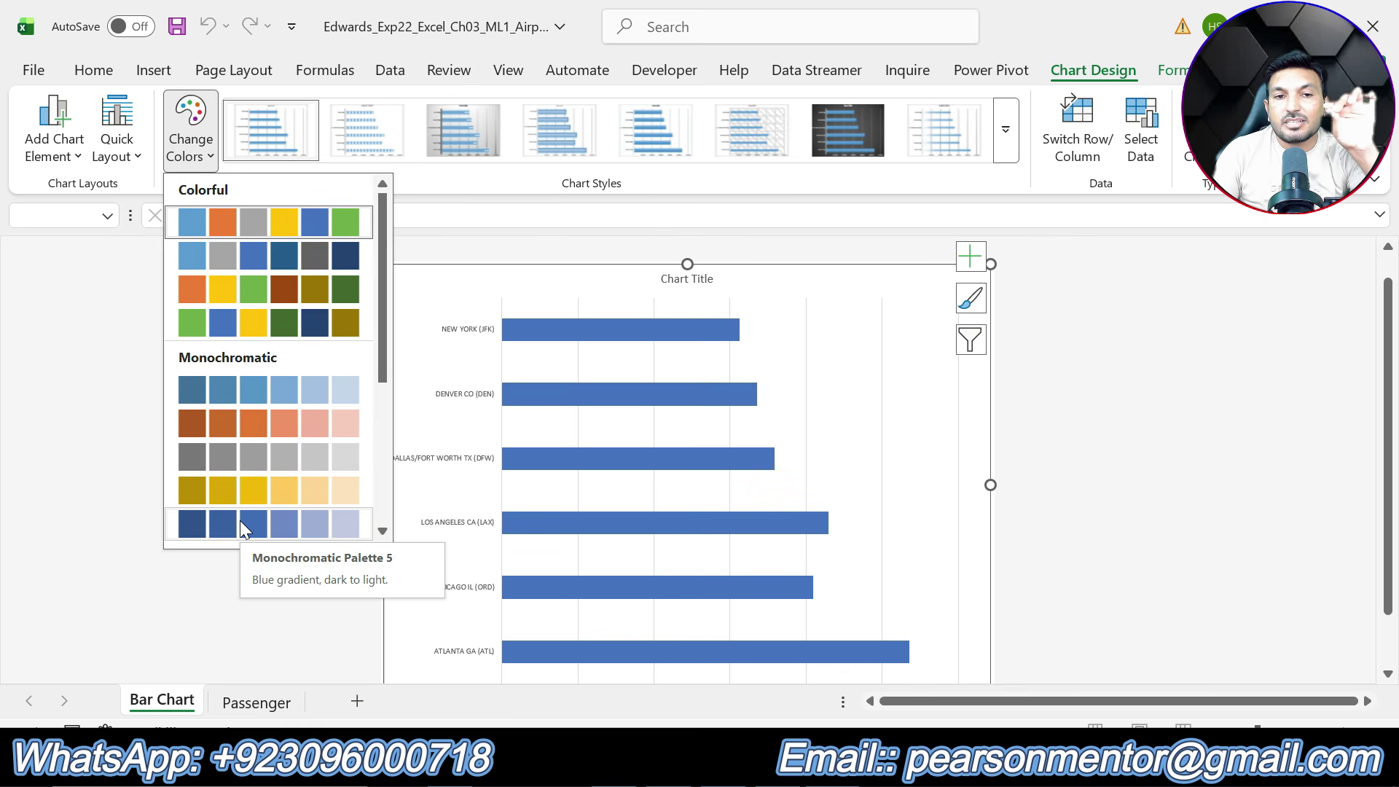
click(239, 521)
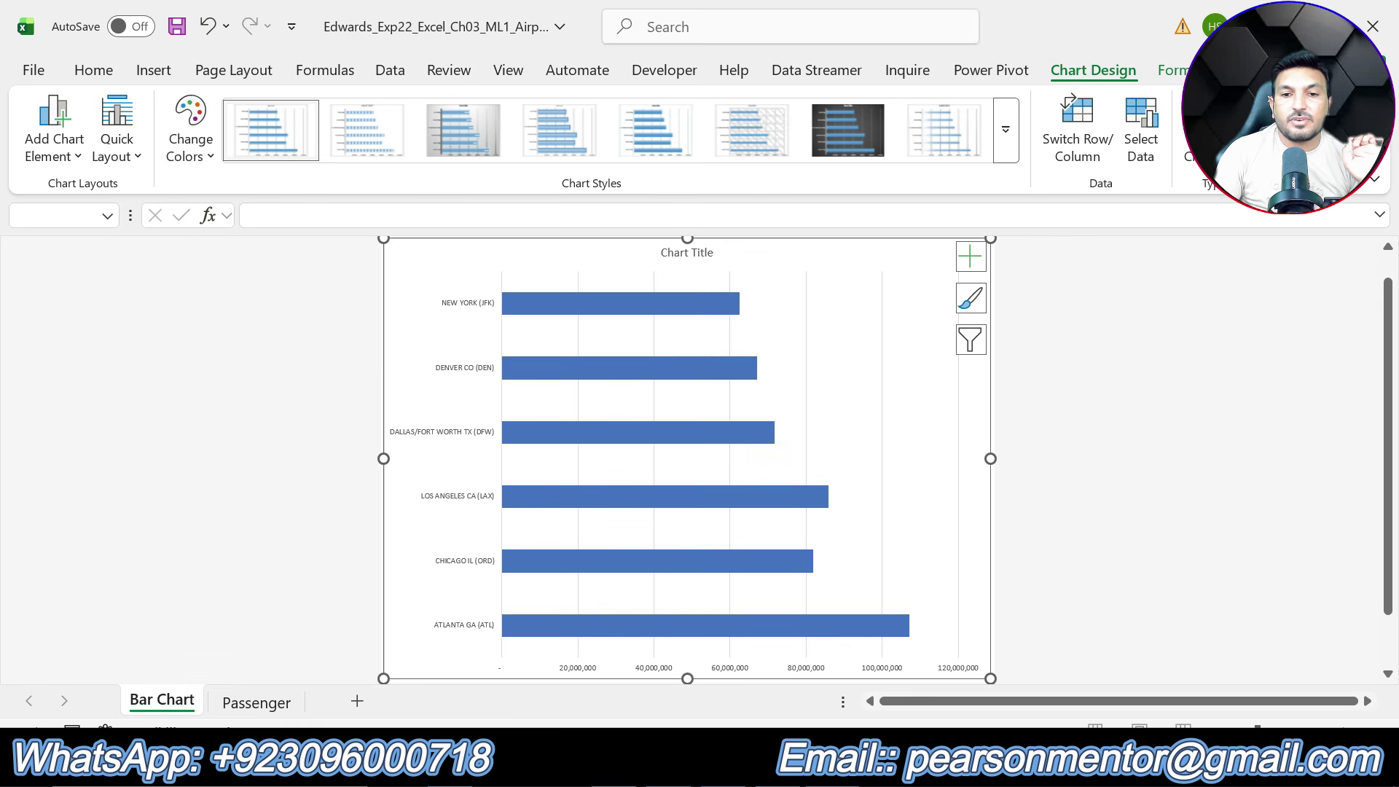
Step: Copy "Passengers at Top 6 U.S. Airports in 2019" from step 9 in Word and use it as the bar chart's title in Excel
key(alt+Tab)
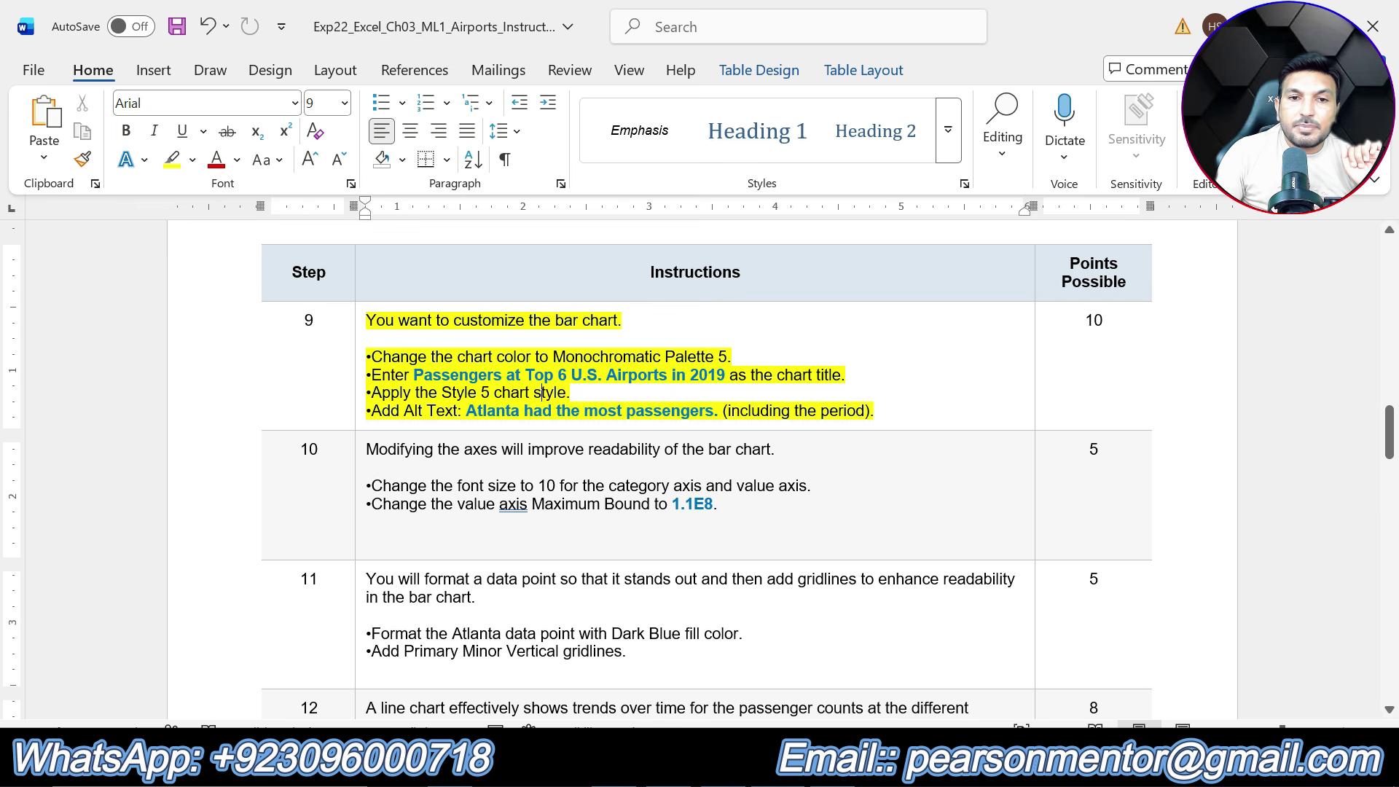
drag(413, 374, 728, 375)
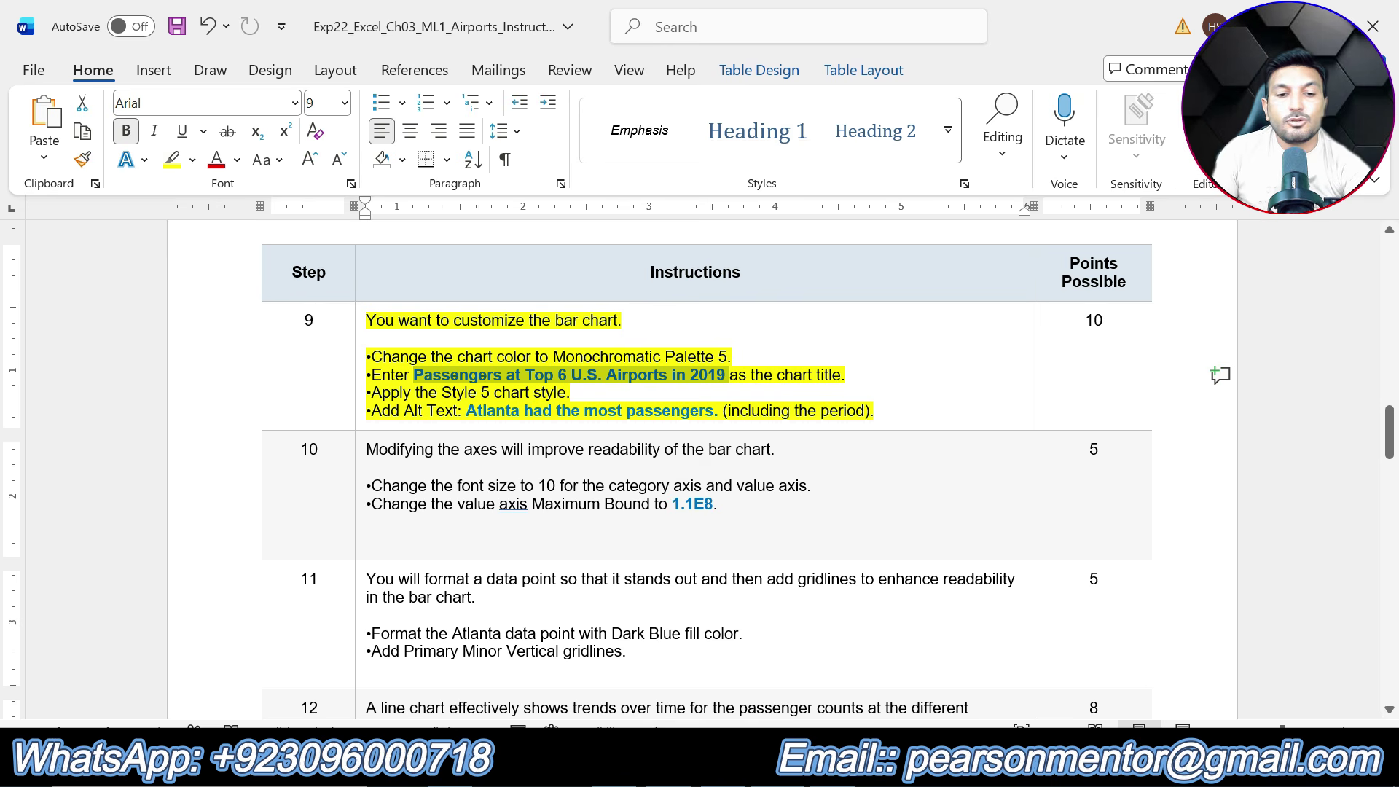
key(ctrl+c)
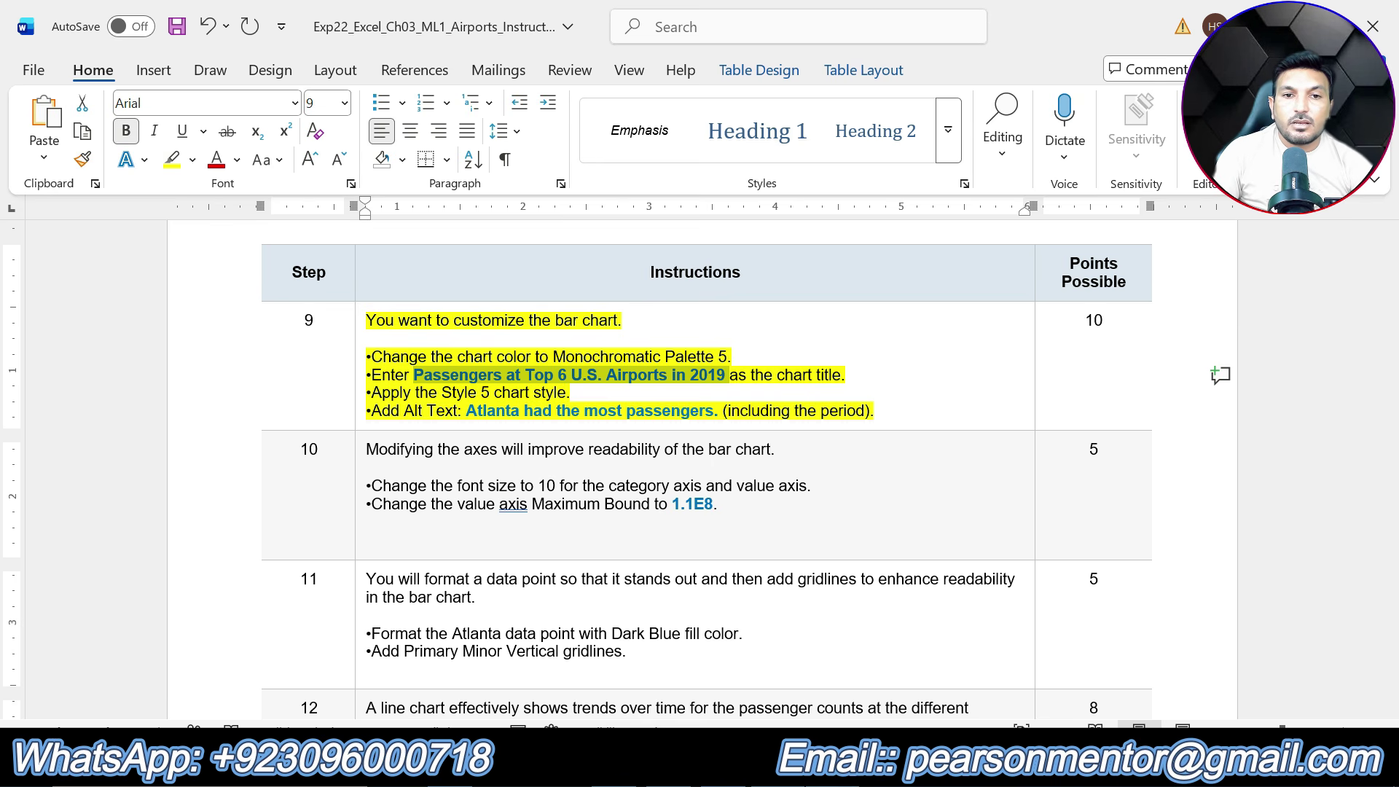
key(alt+Tab)
click(711, 259)
click(250, 215)
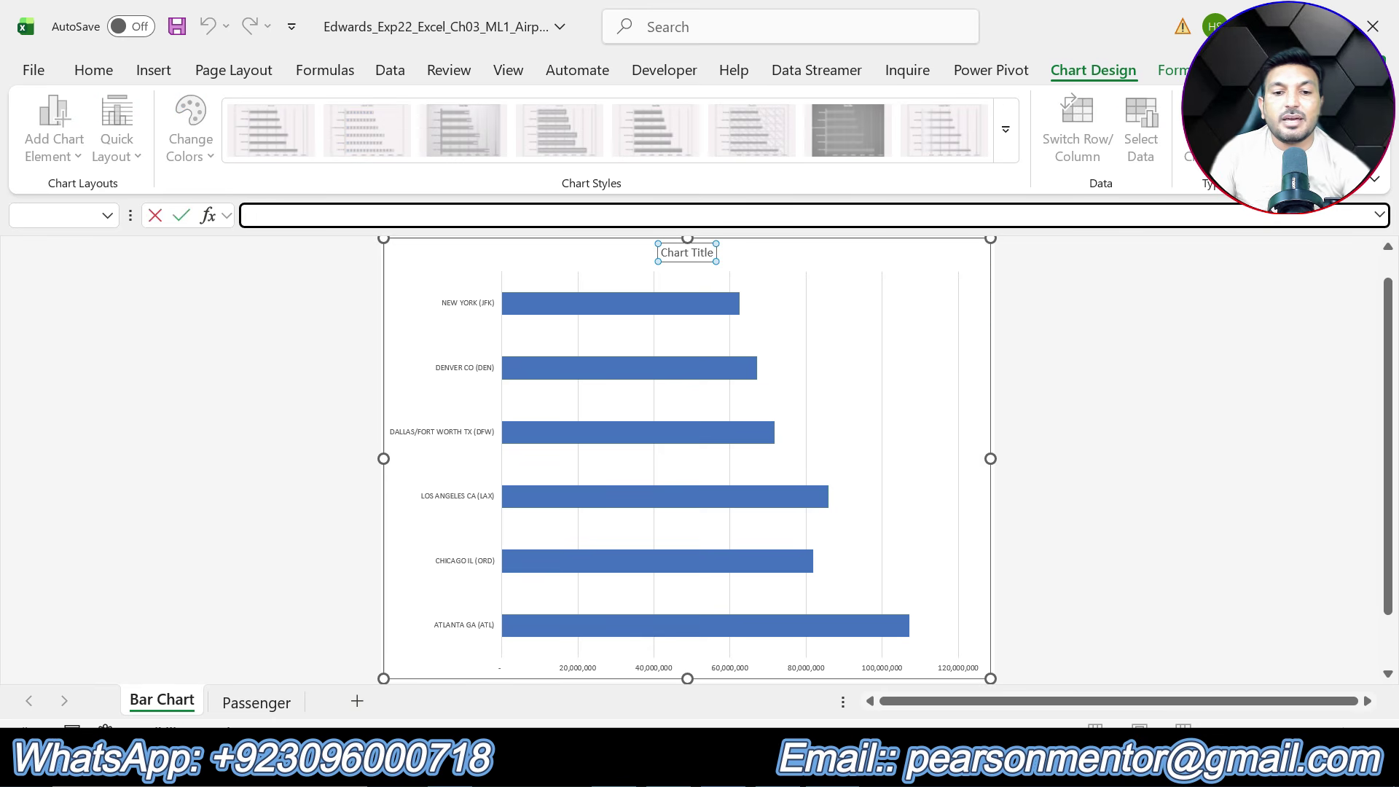
key(ctrl+v)
key(Return)
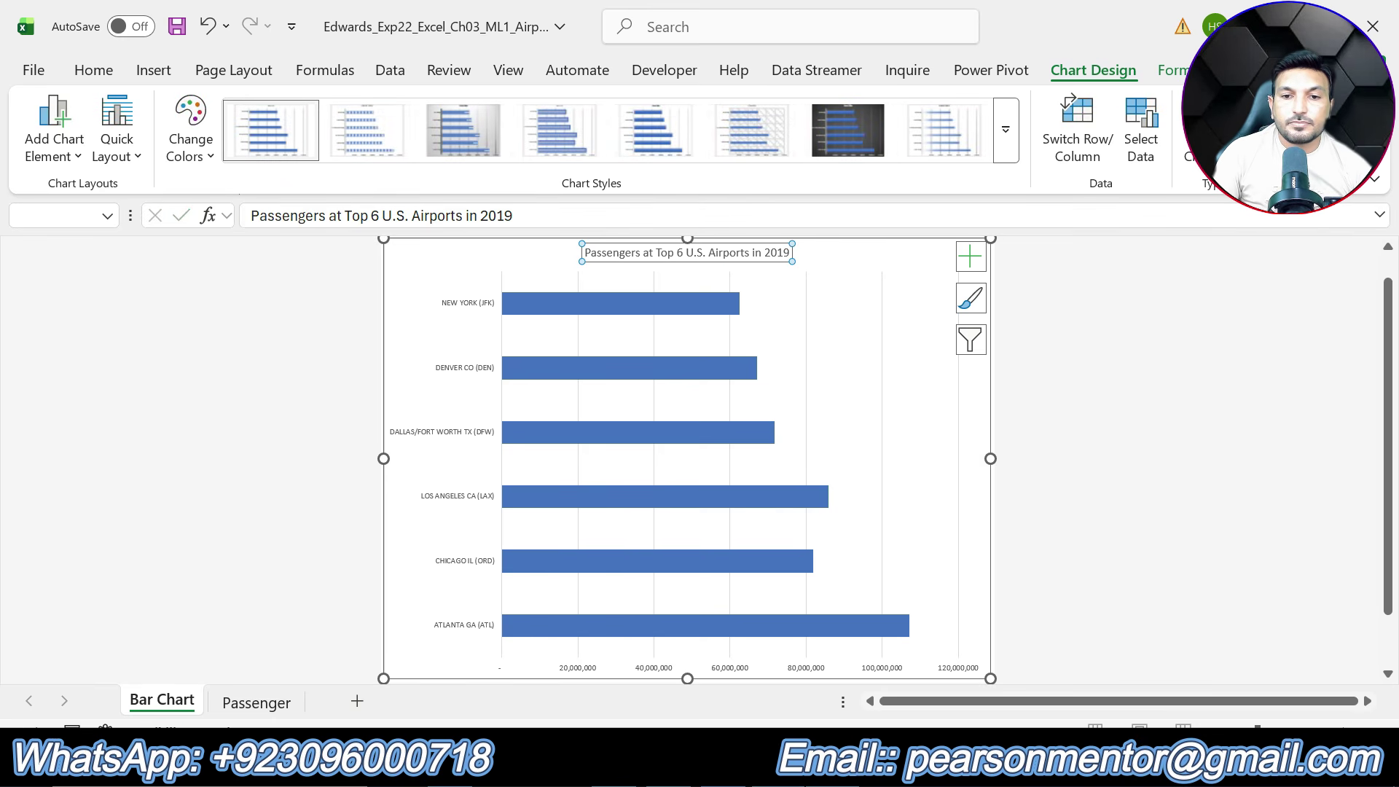
Step: Check the next step 9 instruction in Word and apply the Style 5 chart style to the bar chart in Excel
key(alt+Tab)
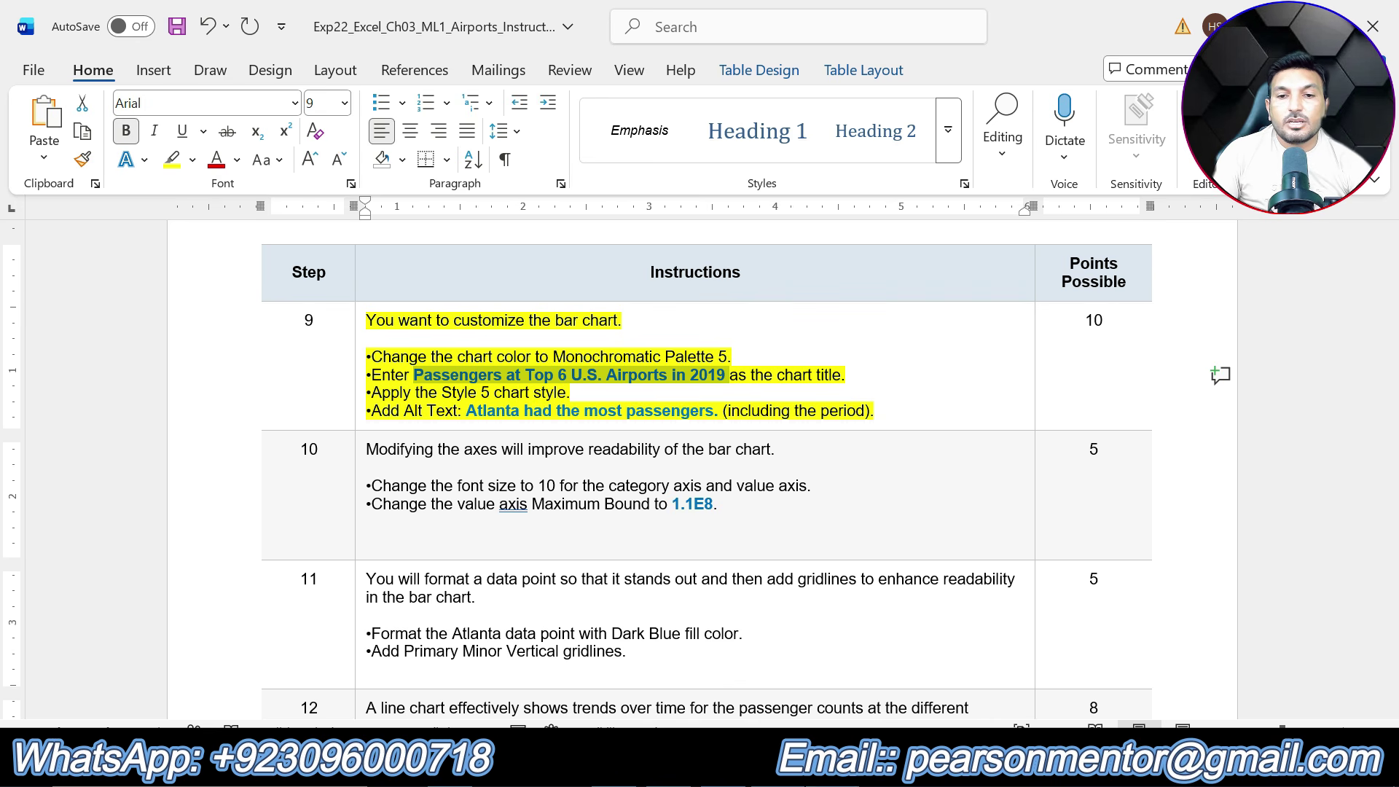
key(alt+Tab)
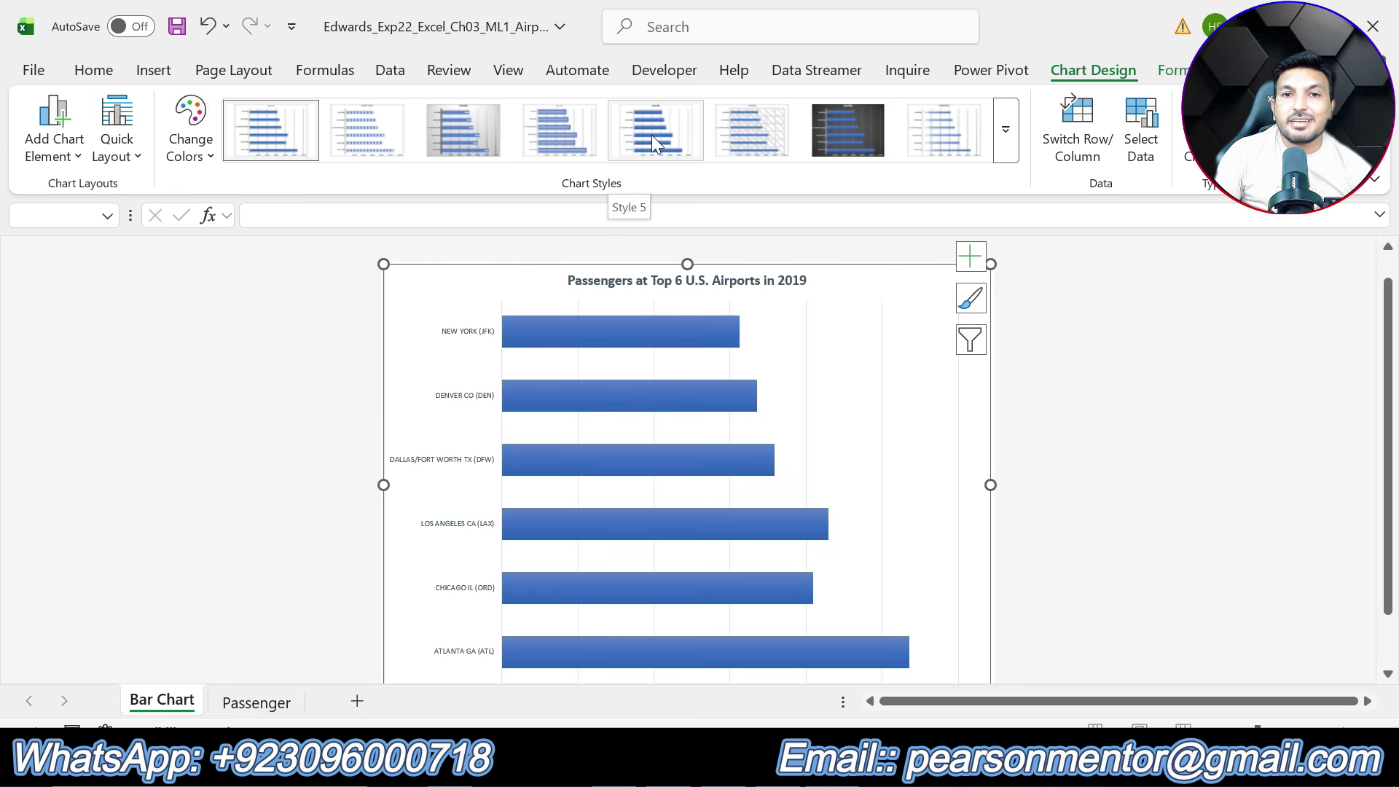
click(652, 135)
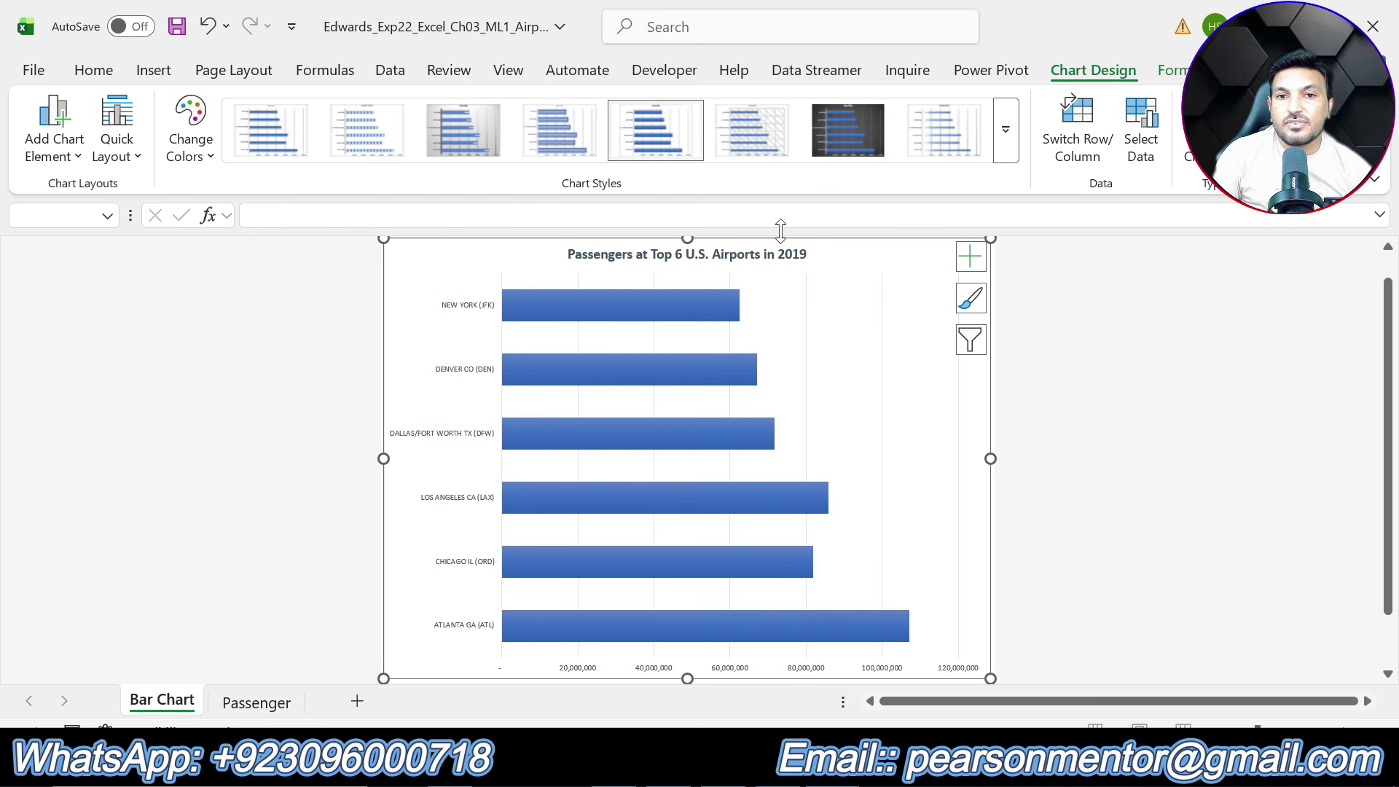
Step: Copy "Atlanta had the most passengers." from step 9 in Word and use it as the bar chart's alt text in Excel
key(alt+Tab)
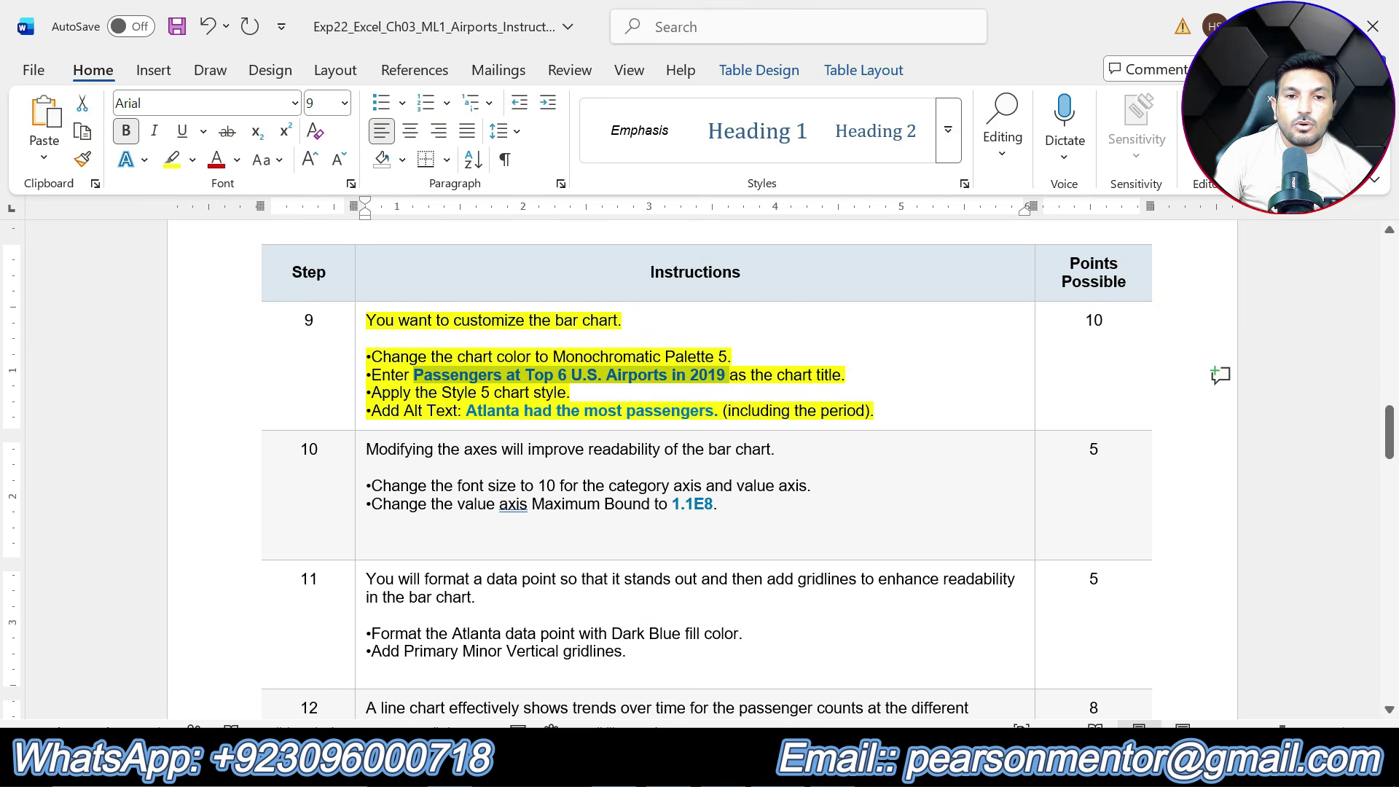
drag(465, 410, 721, 411)
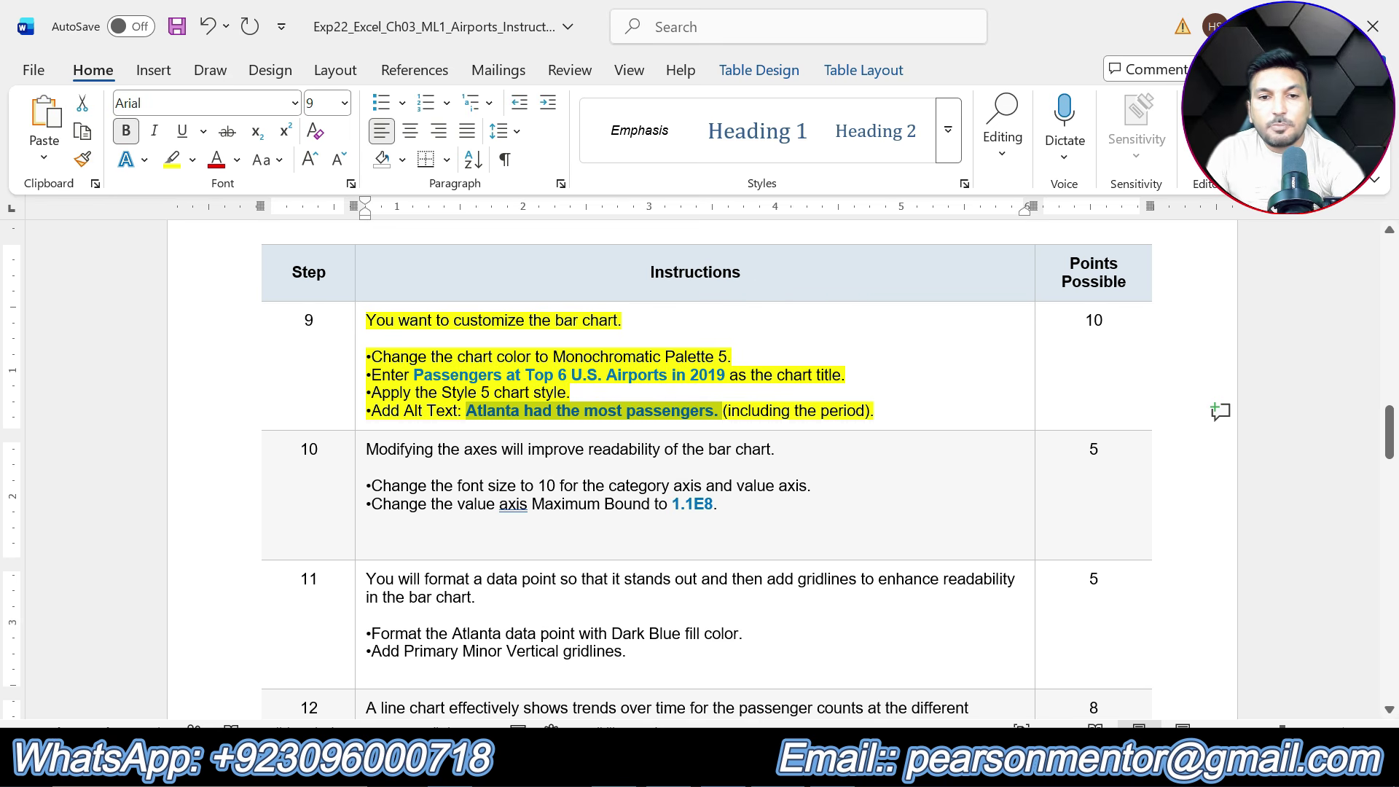
key(alt+Tab)
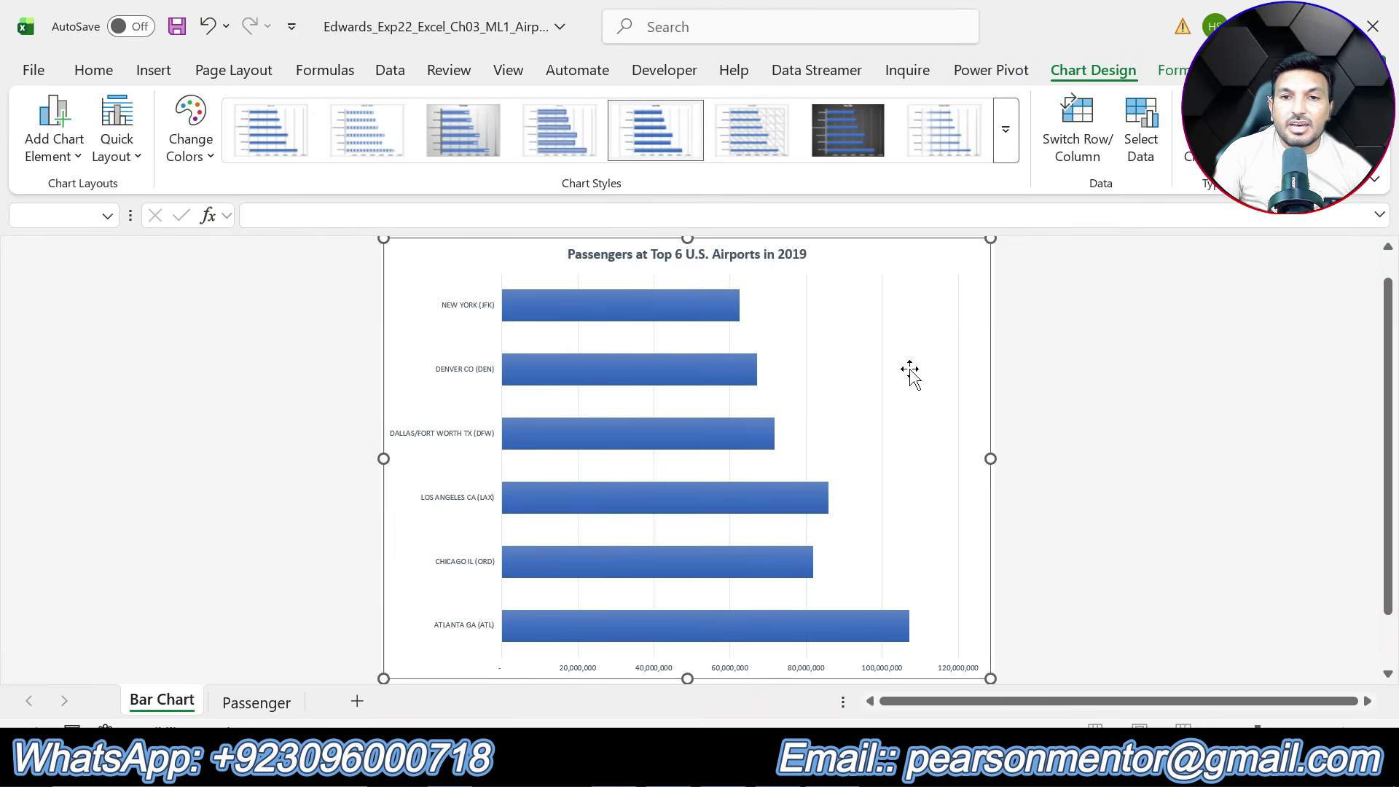
right_click(934, 253)
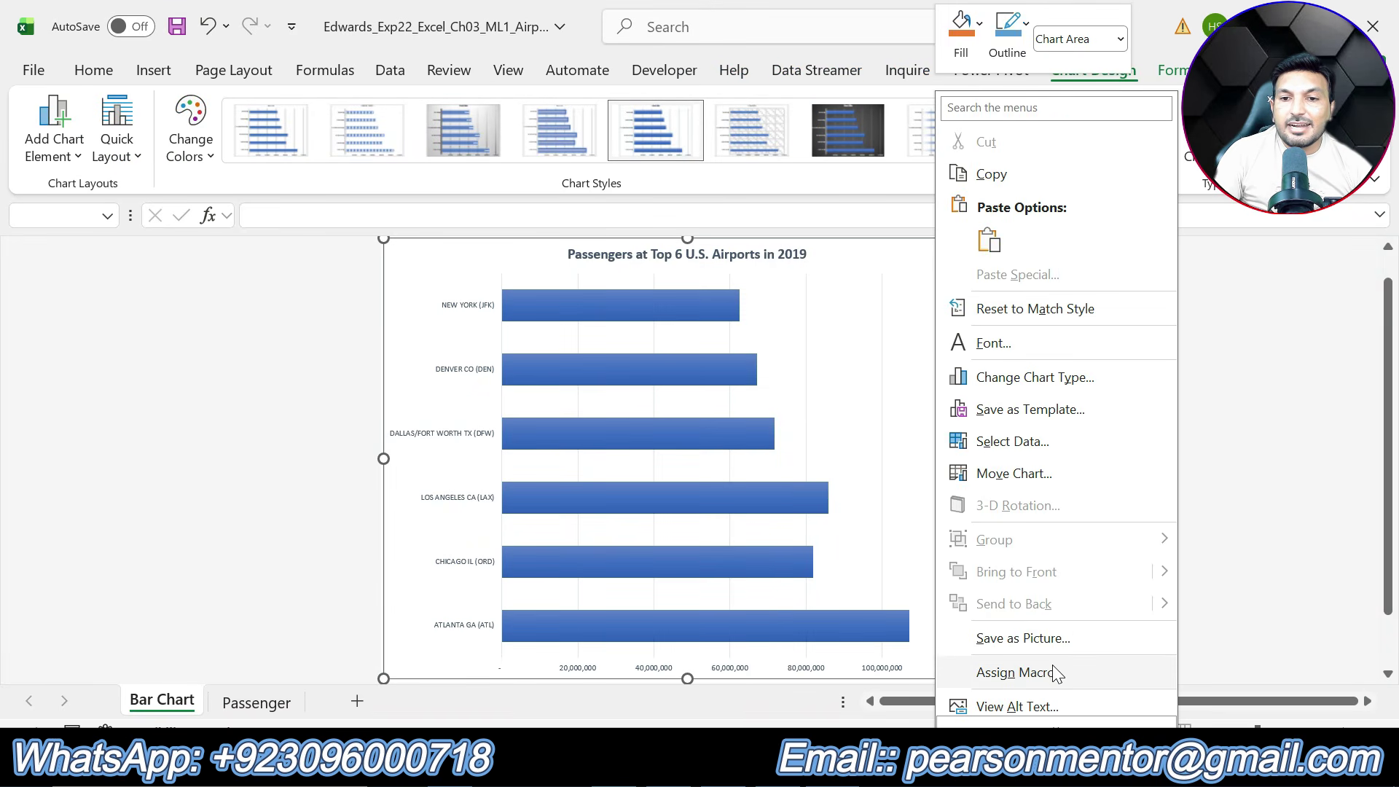
click(1047, 706)
key(ctrl+v)
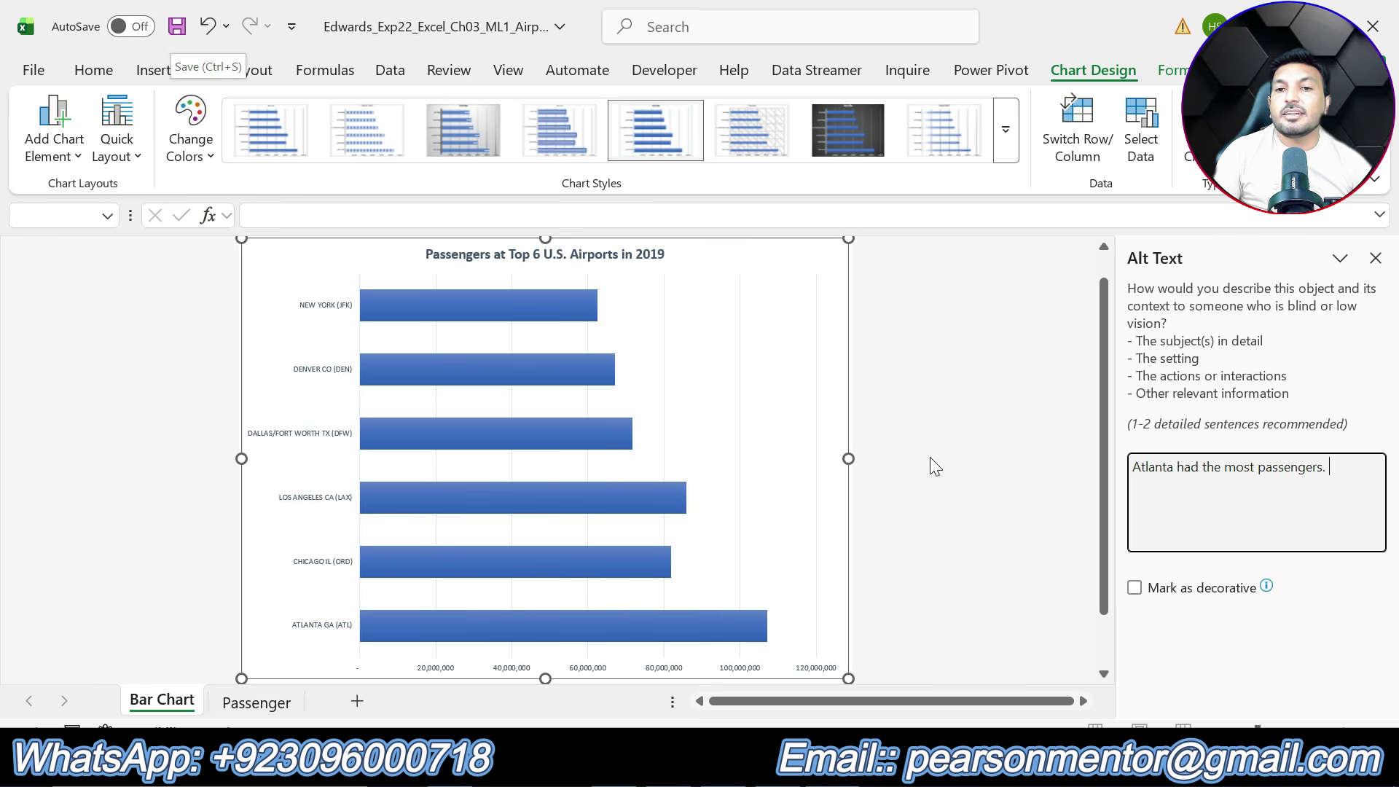
click(1375, 258)
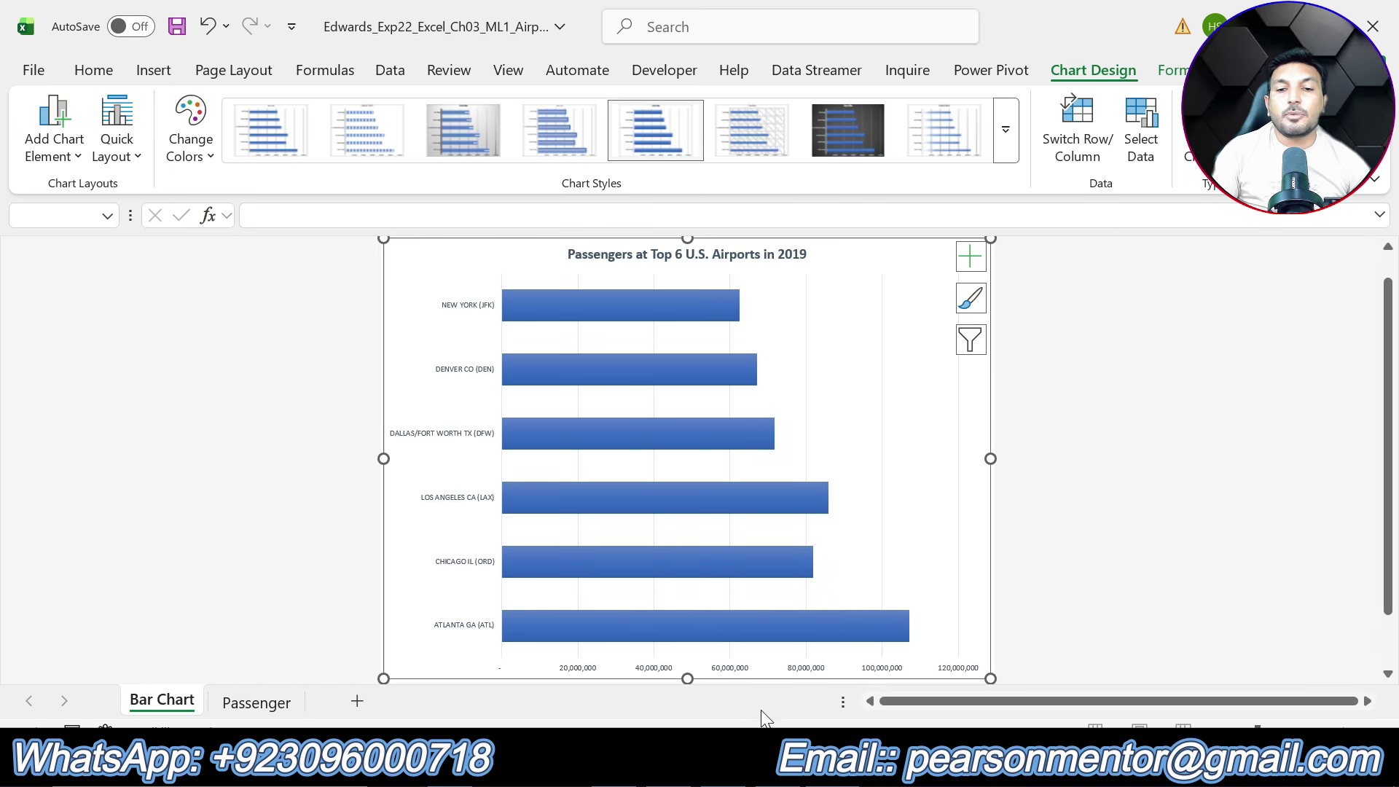
Step: Return to Word, remove the yellow highlight from step 9, and look through the remaining instructions
click(769, 765)
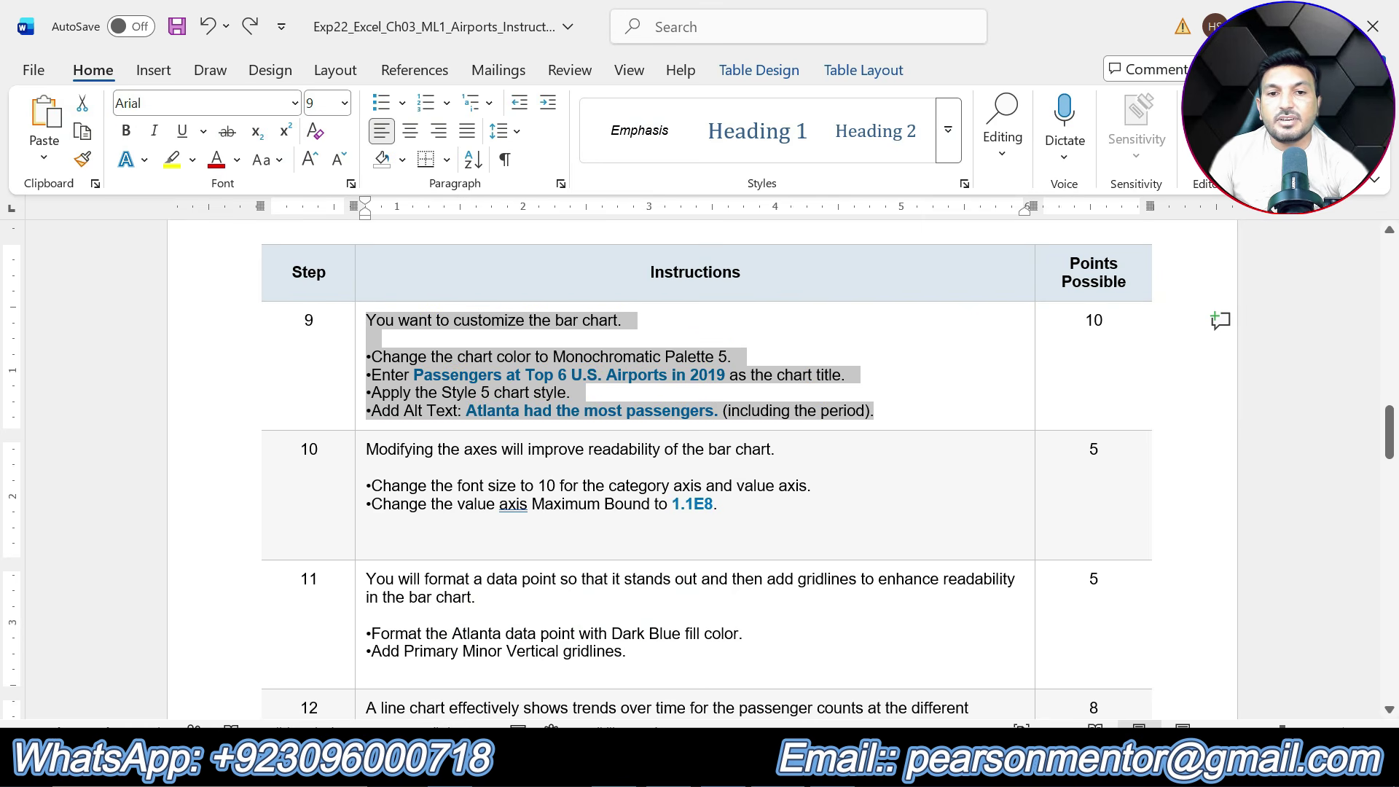
scroll(698, 470, down, 8)
scroll(698, 470, down, 10)
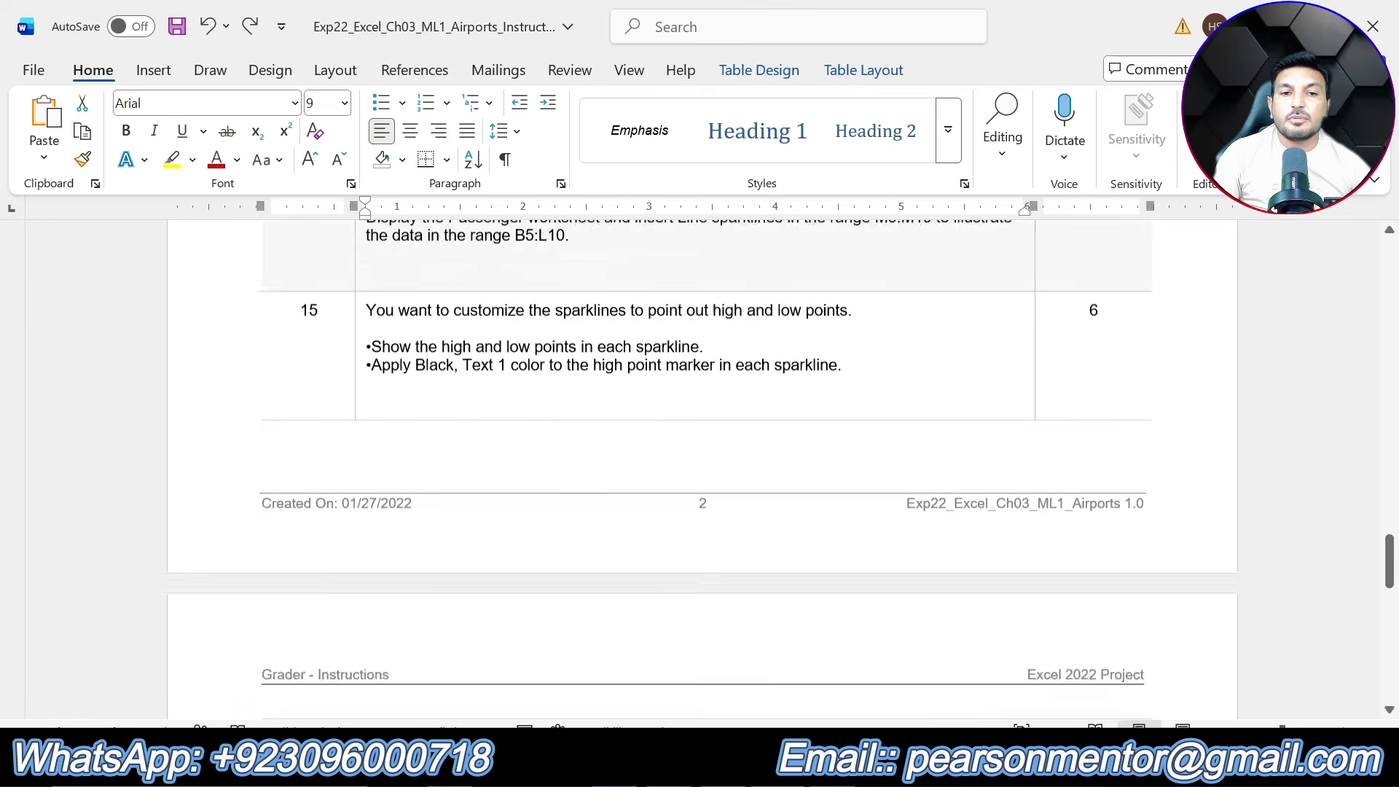
scroll(698, 470, up, 15)
scroll(821, 512, up, 5)
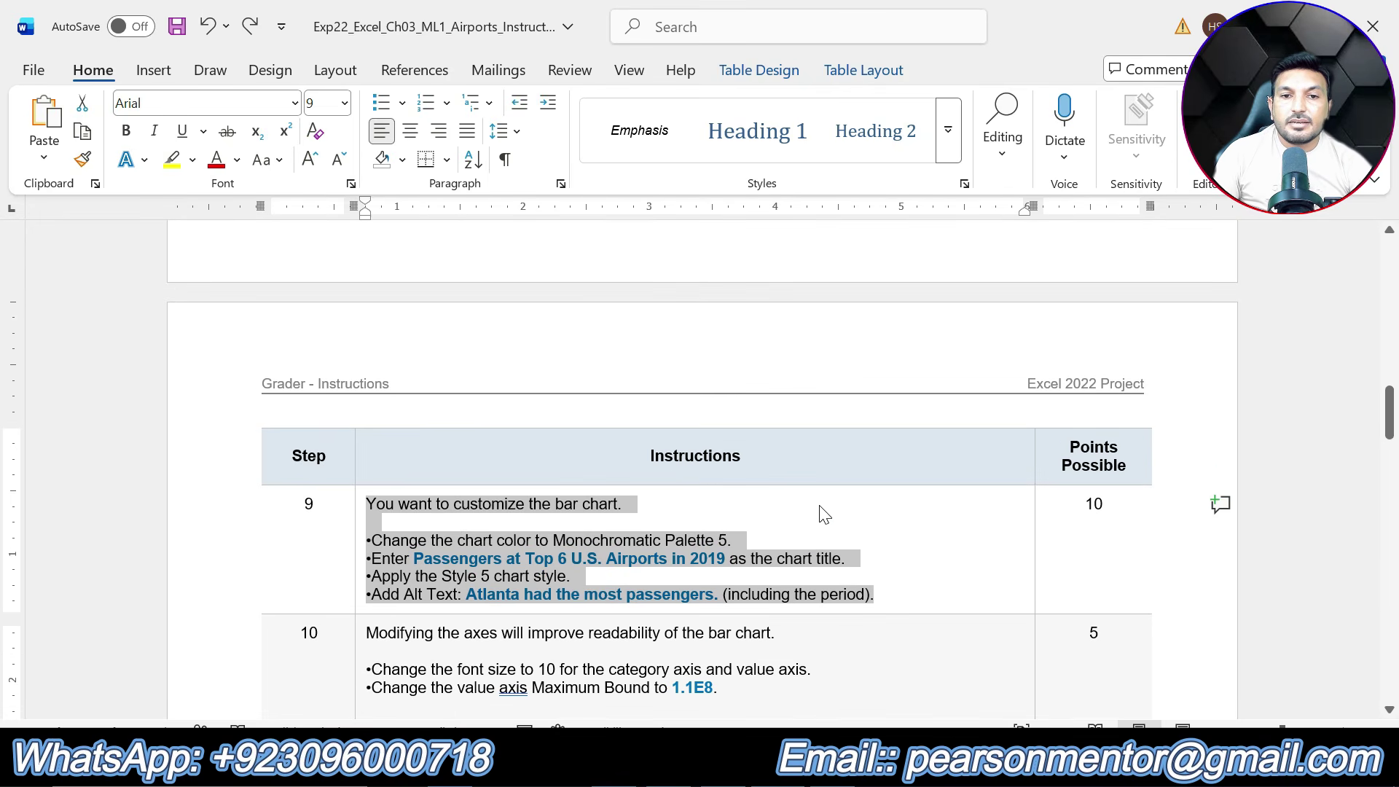
Step: Switch to Excel, display the Passenger worksheet, and select the empty cell J13 below the data
key(alt+Tab)
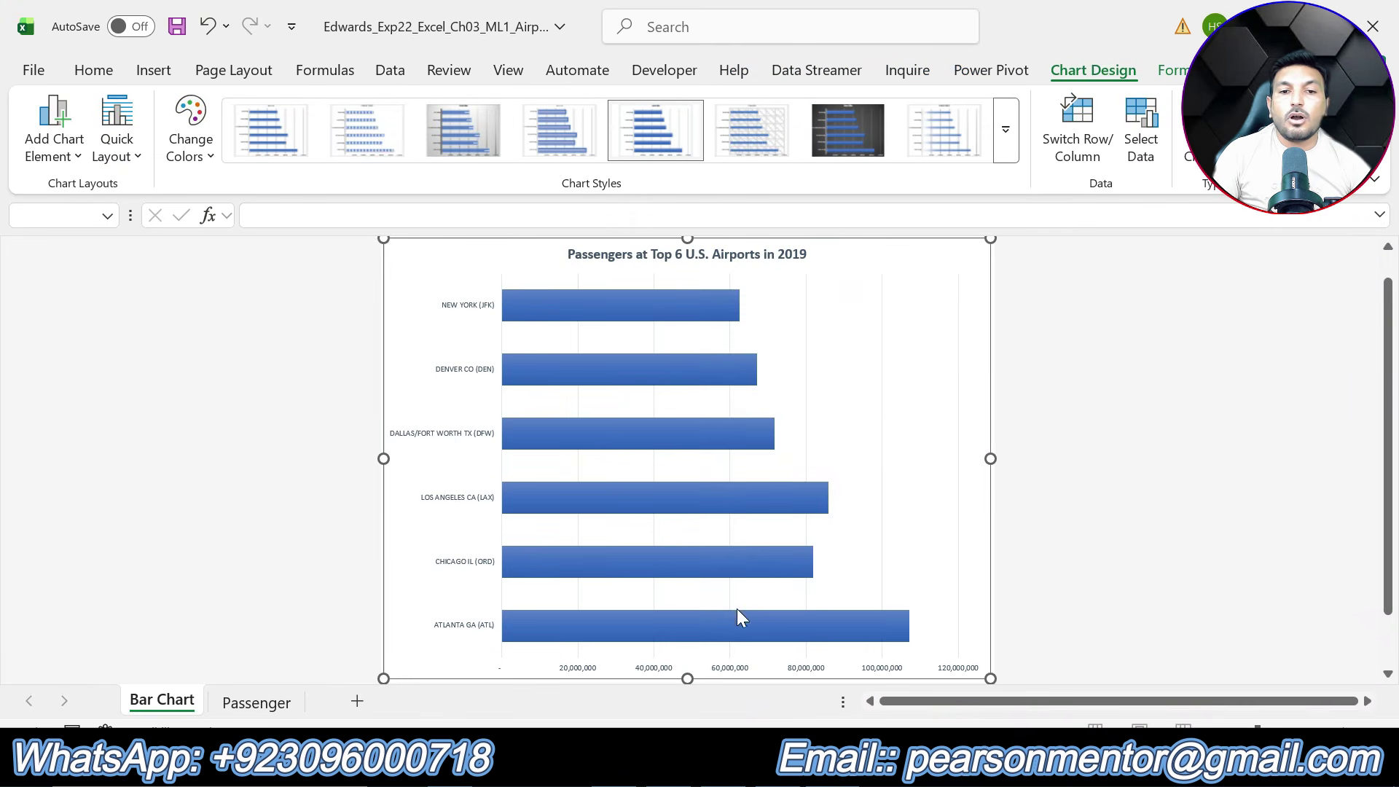
click(257, 699)
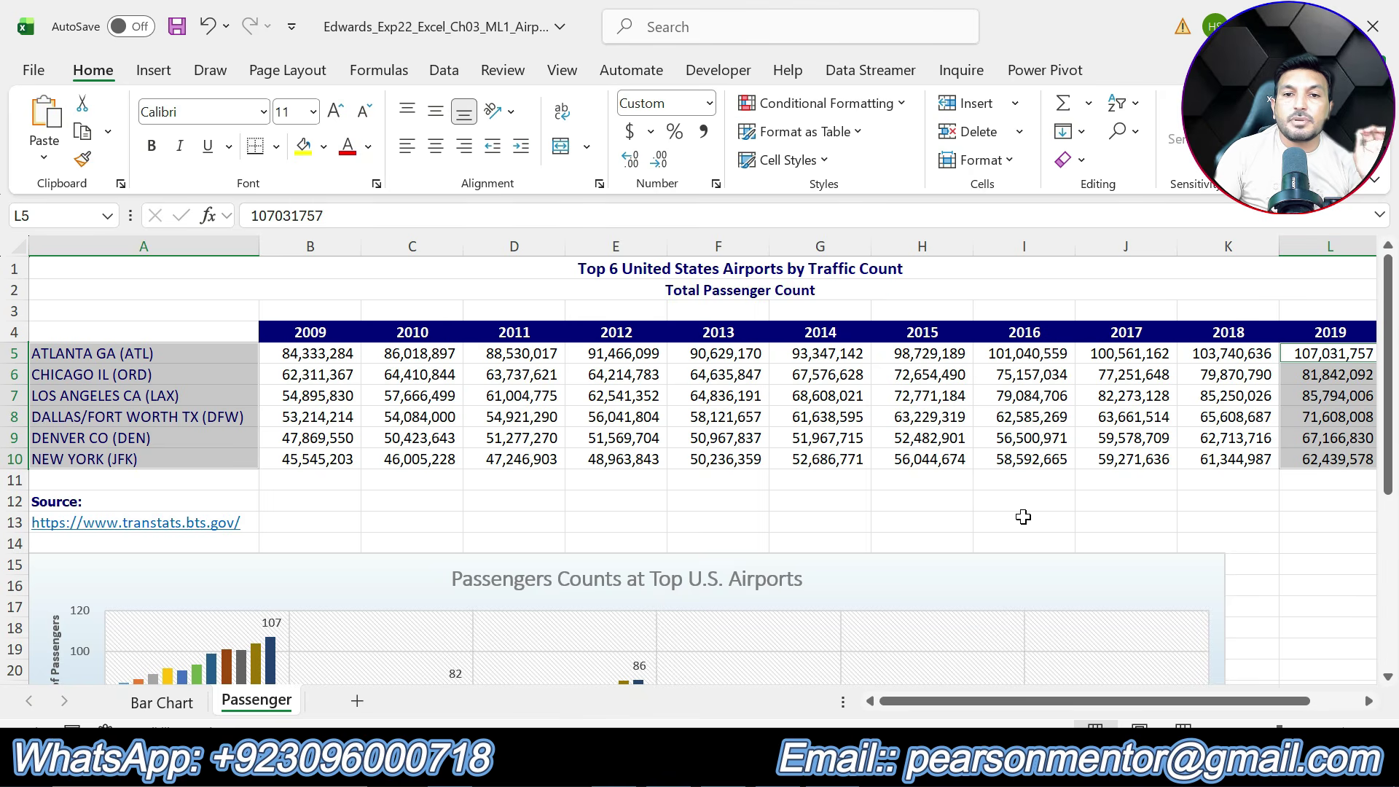
click(1017, 517)
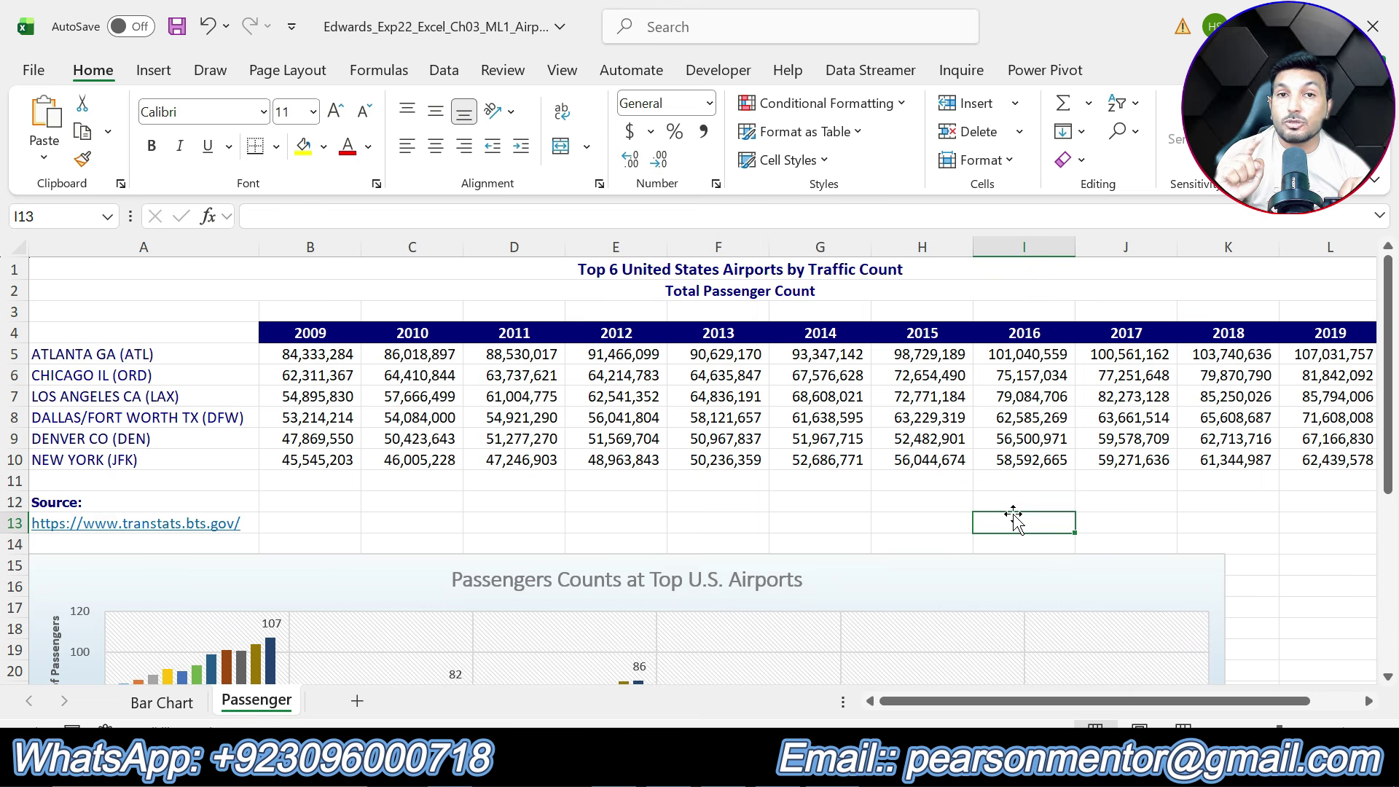
click(1167, 525)
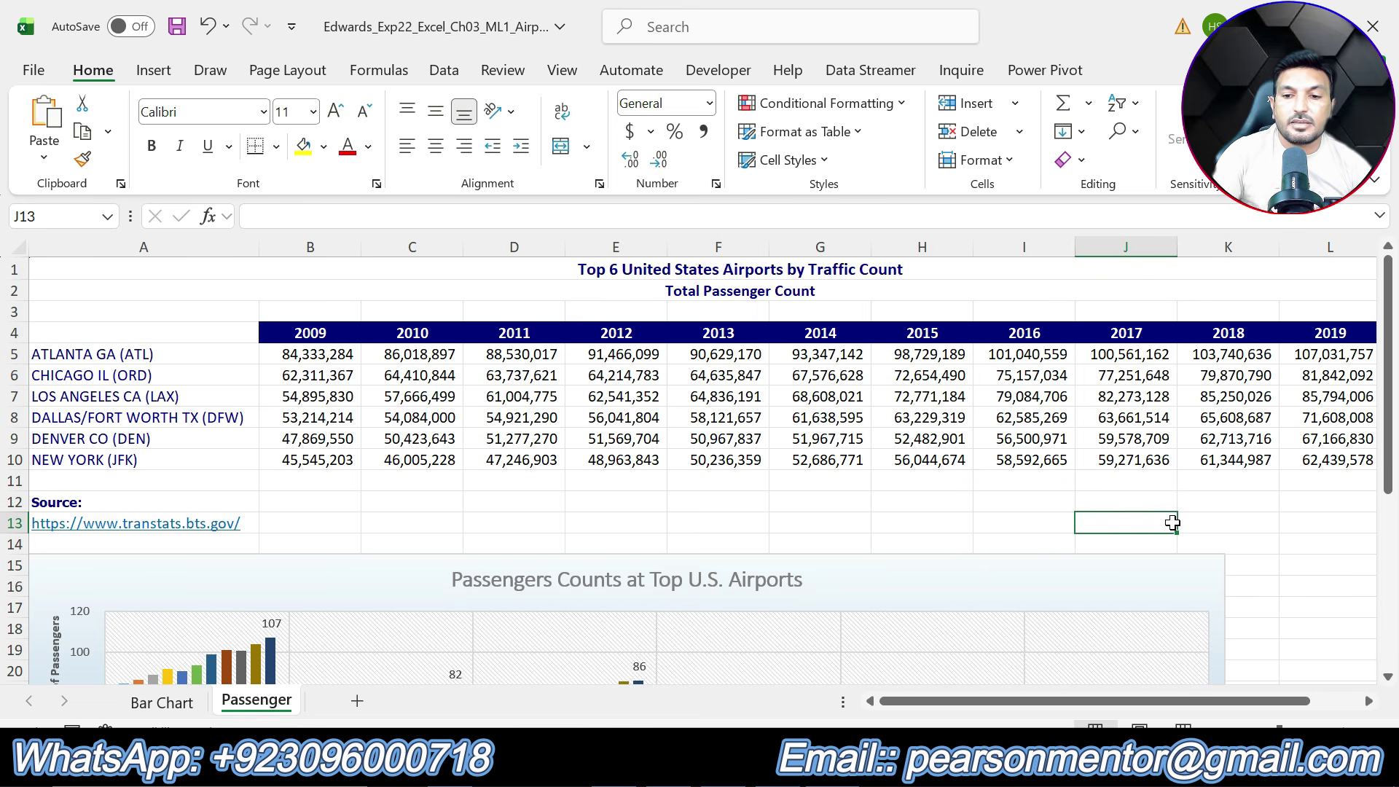